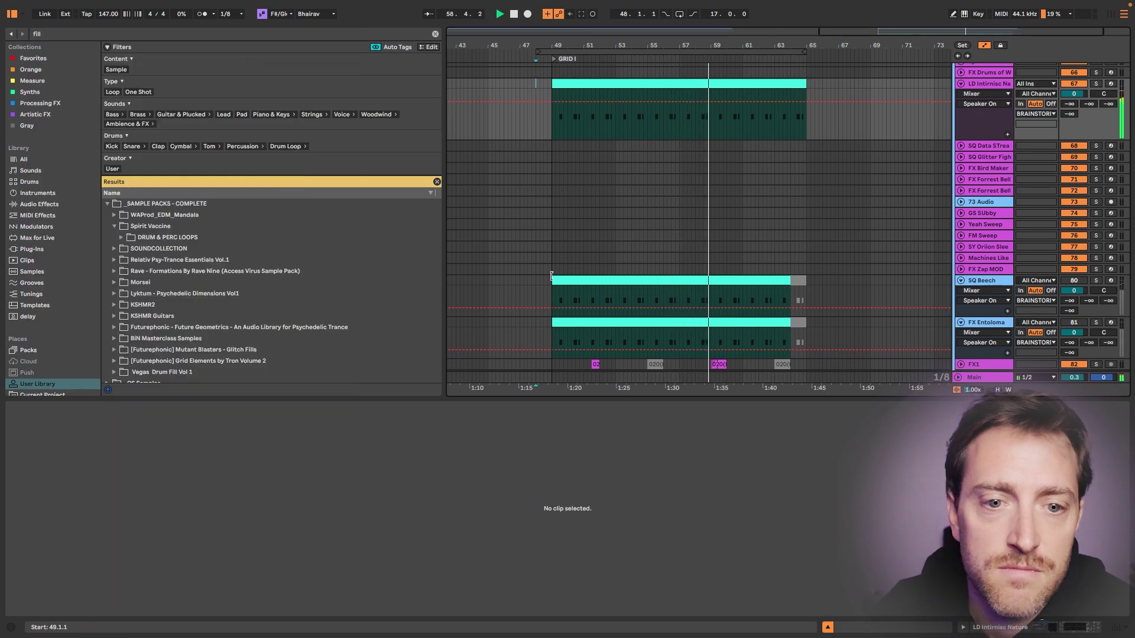
- Deactivate the clips on the SQ Beech and FX Entoloma tracks across the GRID I section
{"action": "left_click_drag", "start_coordinate": [529, 279], "coordinate": [896, 335]}
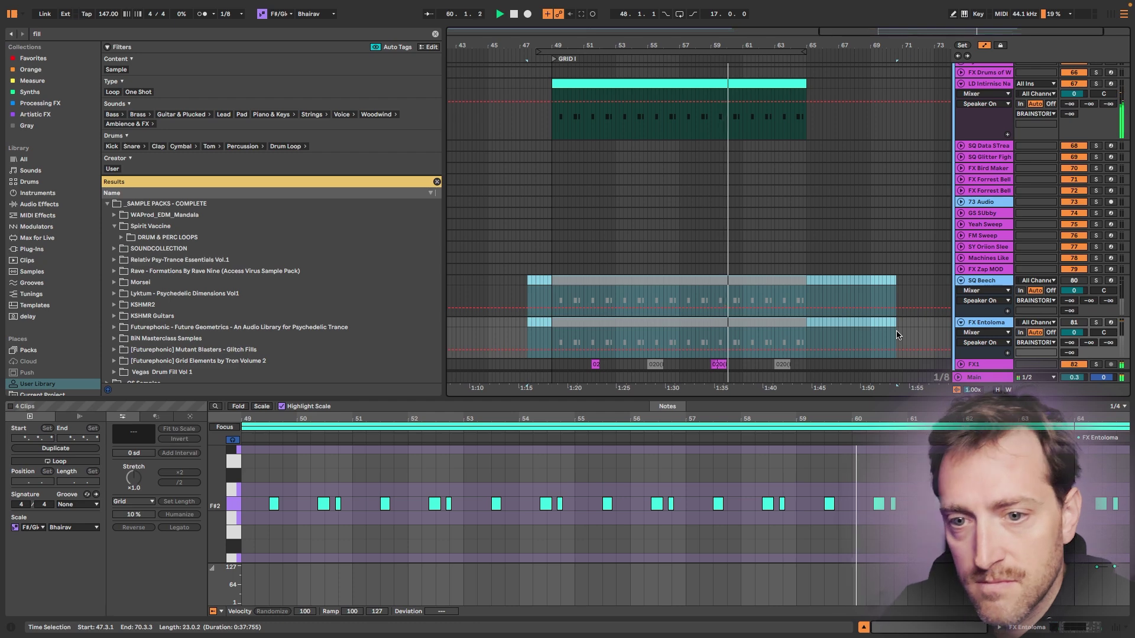
{"action": "scroll", "coordinate": [849, 239], "scroll_direction": "down", "scroll_amount": 5}
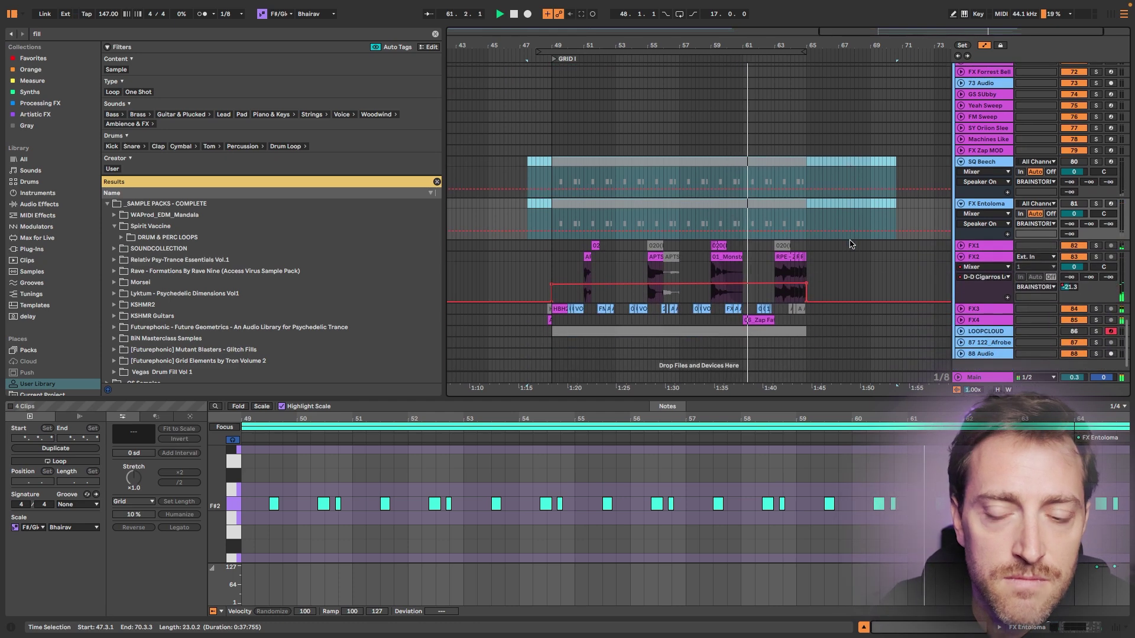
{"action": "scroll", "coordinate": [857, 259], "scroll_direction": "right", "scroll_amount": 2}
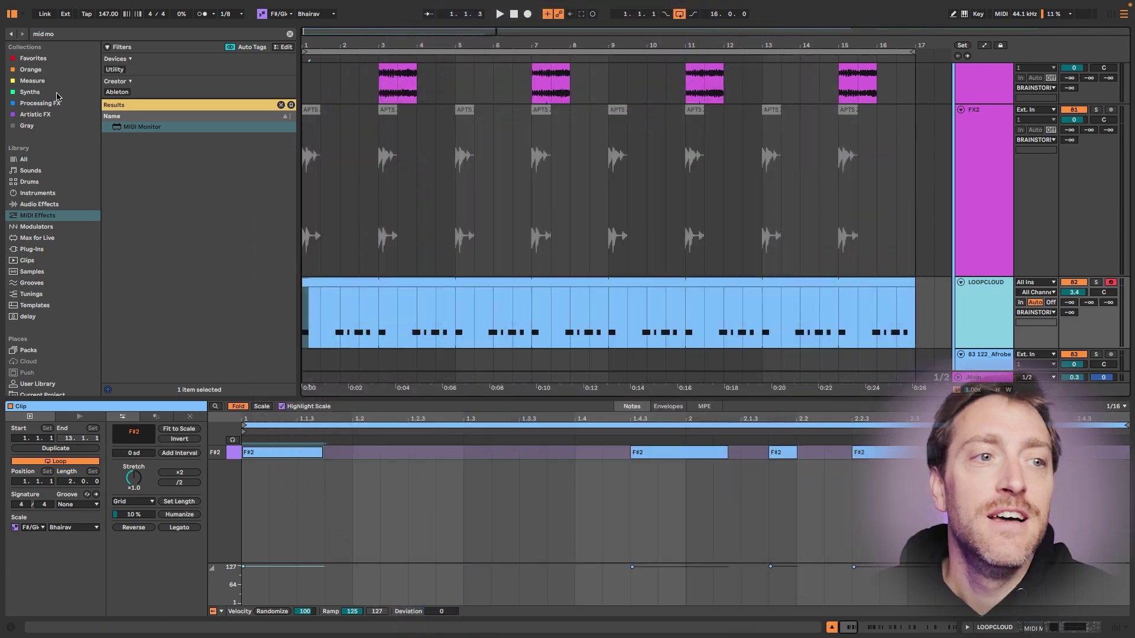
- Select the 16-bar MIDI clip on the SQ Beech track
{"action": "scroll", "coordinate": [43, 328], "scroll_direction": "down", "scroll_amount": 4}
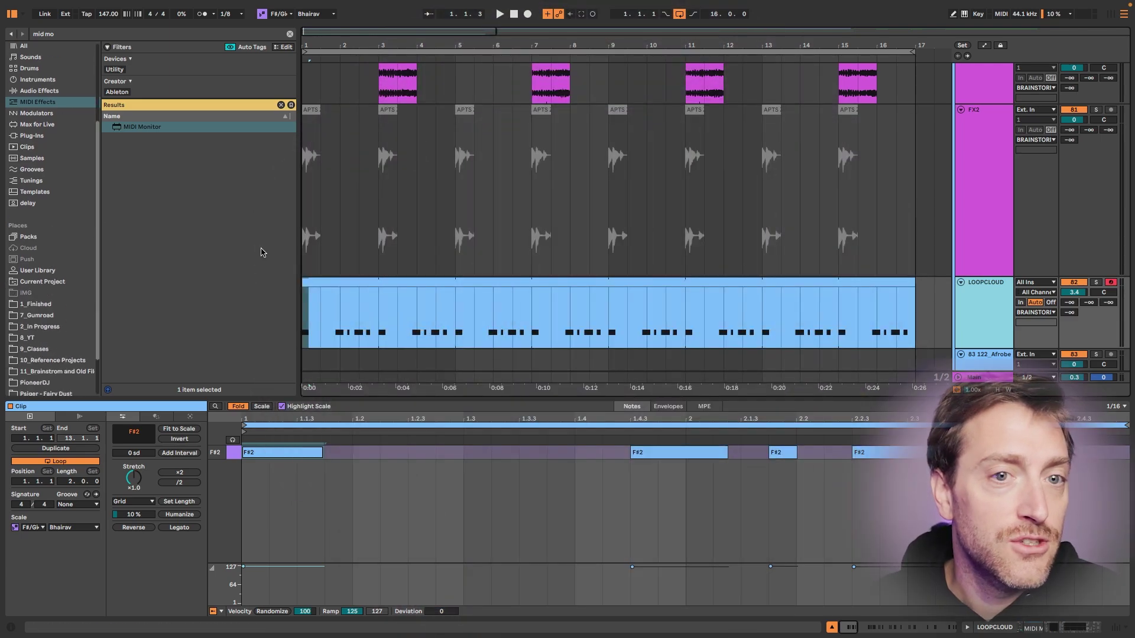
{"action": "scroll", "coordinate": [493, 204], "scroll_direction": "up", "scroll_amount": 6}
{"action": "scroll", "coordinate": [532, 319], "scroll_direction": "down", "scroll_amount": 3}
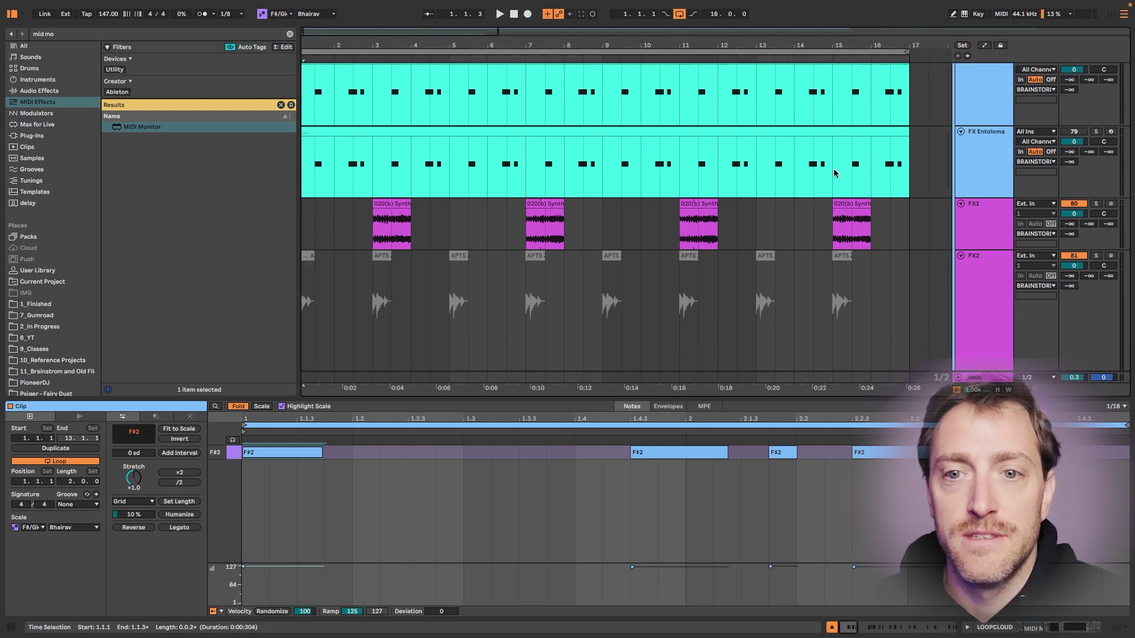
{"action": "scroll", "coordinate": [827, 175], "scroll_direction": "up", "scroll_amount": 6}
{"action": "left_click", "coordinate": [728, 155]}
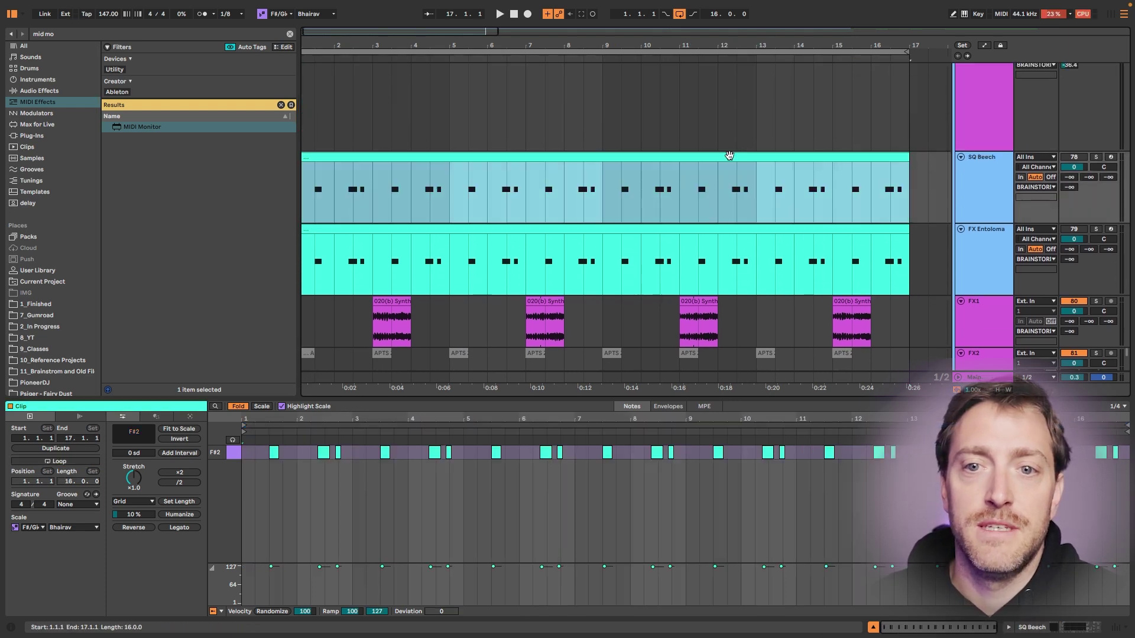
{"action": "scroll", "coordinate": [626, 181], "scroll_direction": "down", "scroll_amount": 3}
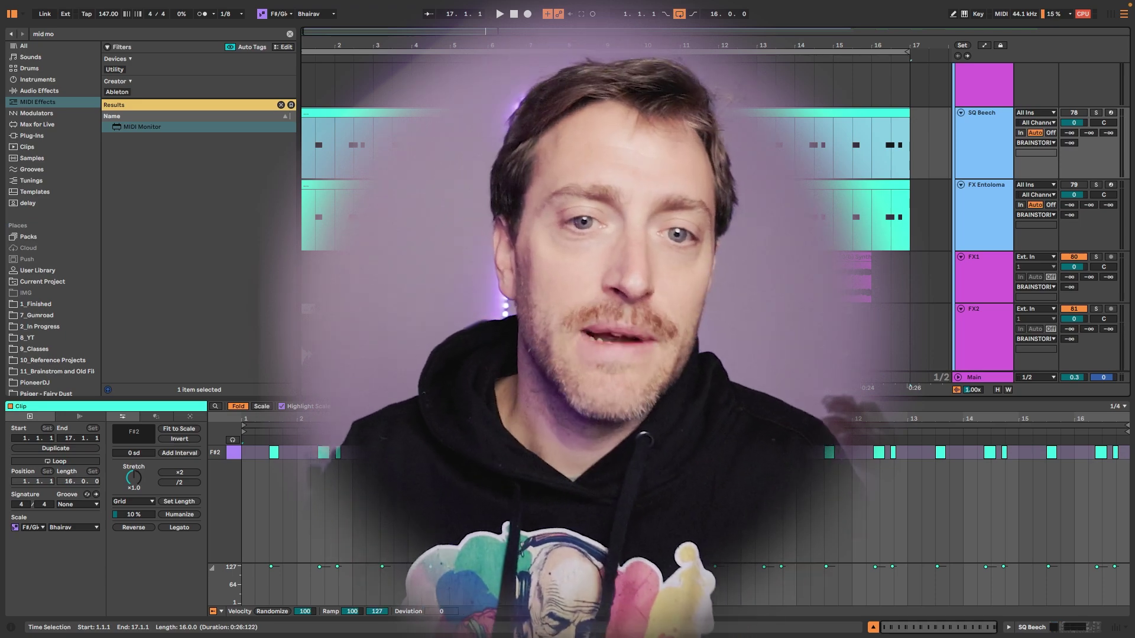
- Turn off the LOOPCLOUD track
{"action": "scroll", "coordinate": [1074, 185], "scroll_direction": "down", "scroll_amount": 10}
{"action": "left_click", "coordinate": [1077, 164]}
{"action": "scroll", "coordinate": [1076, 165], "scroll_direction": "up", "scroll_amount": 1}
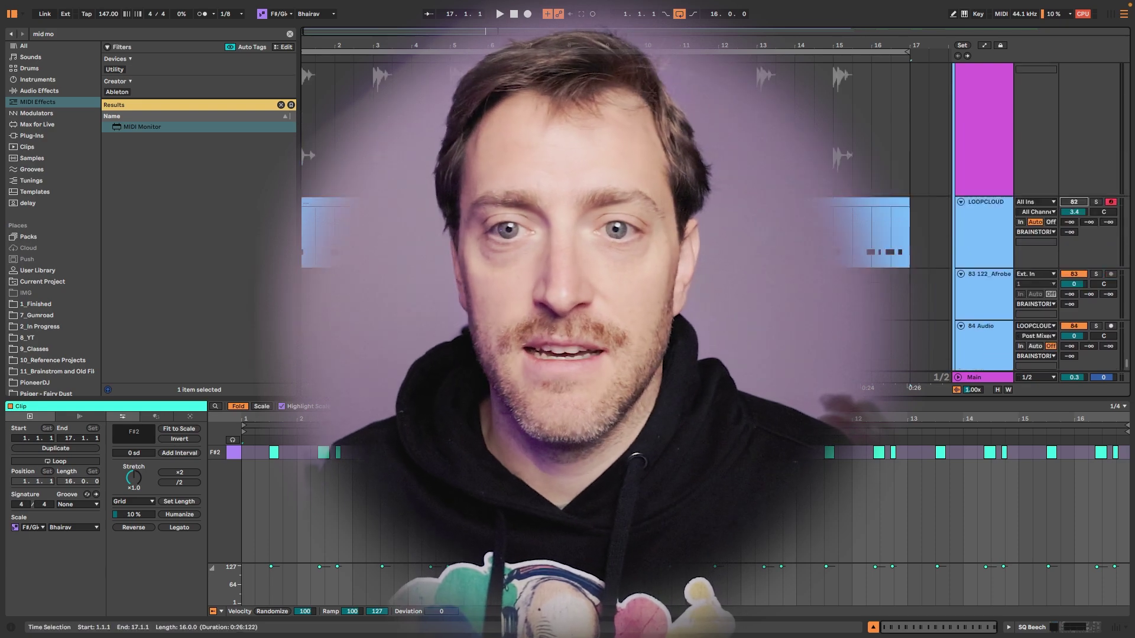
{"action": "scroll", "coordinate": [590, 177], "scroll_direction": "up", "scroll_amount": 2}
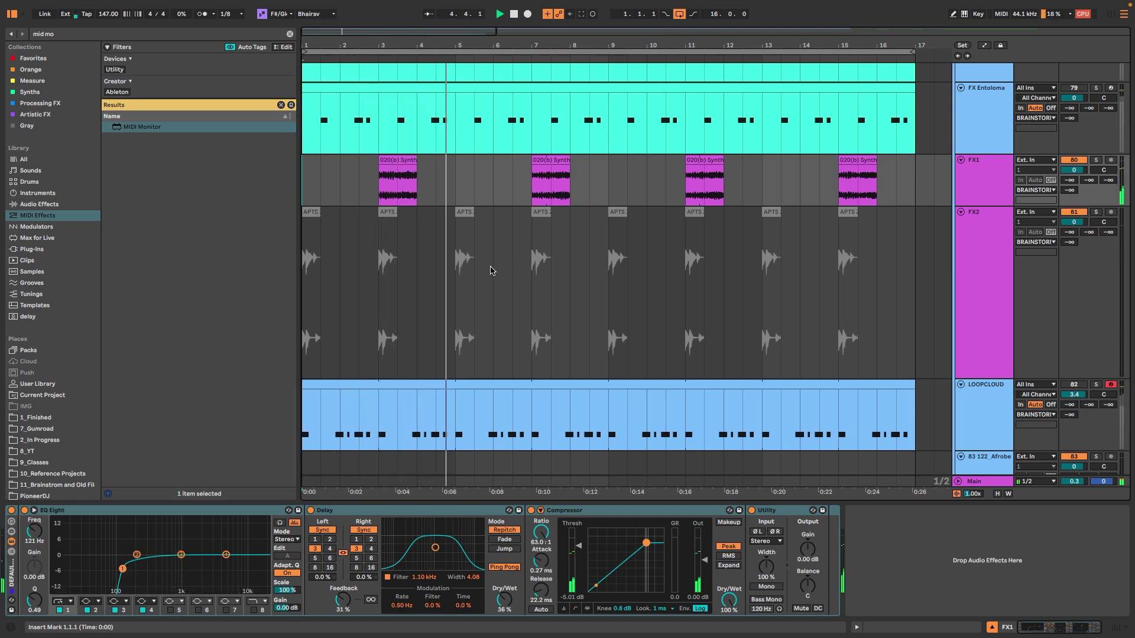
{"action": "scroll", "coordinate": [512, 229], "scroll_direction": "down", "scroll_amount": 3}
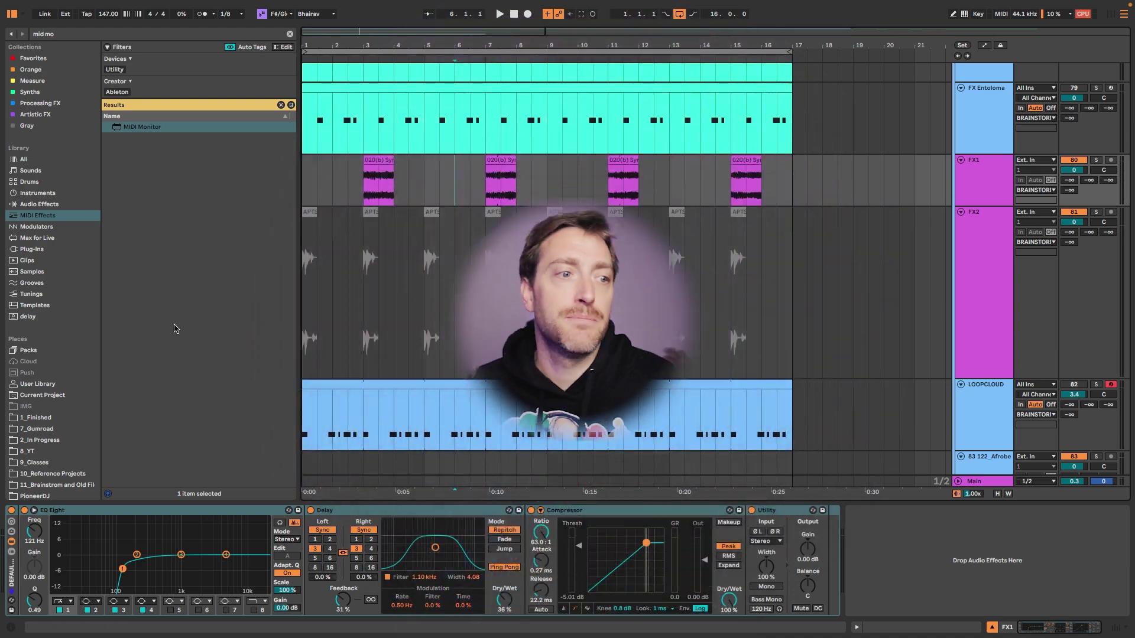
- Search the User Library for "west" and widen the browser to fit the full sample names of the TRINITY synth loops
{"action": "left_click", "coordinate": [42, 396]}
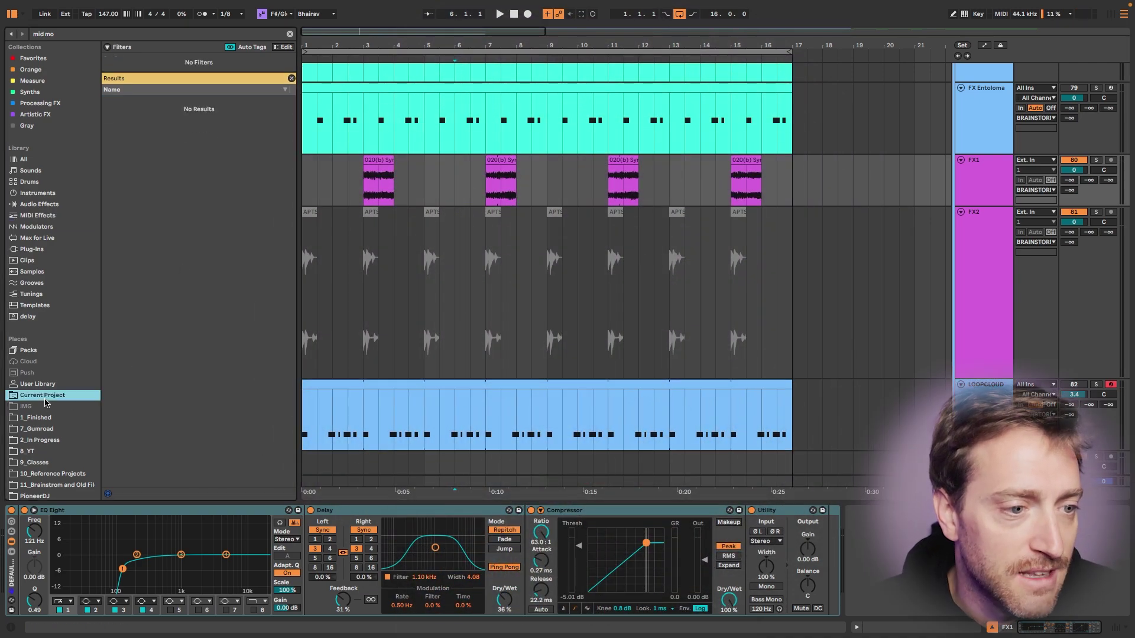
{"action": "left_click", "coordinate": [290, 34]}
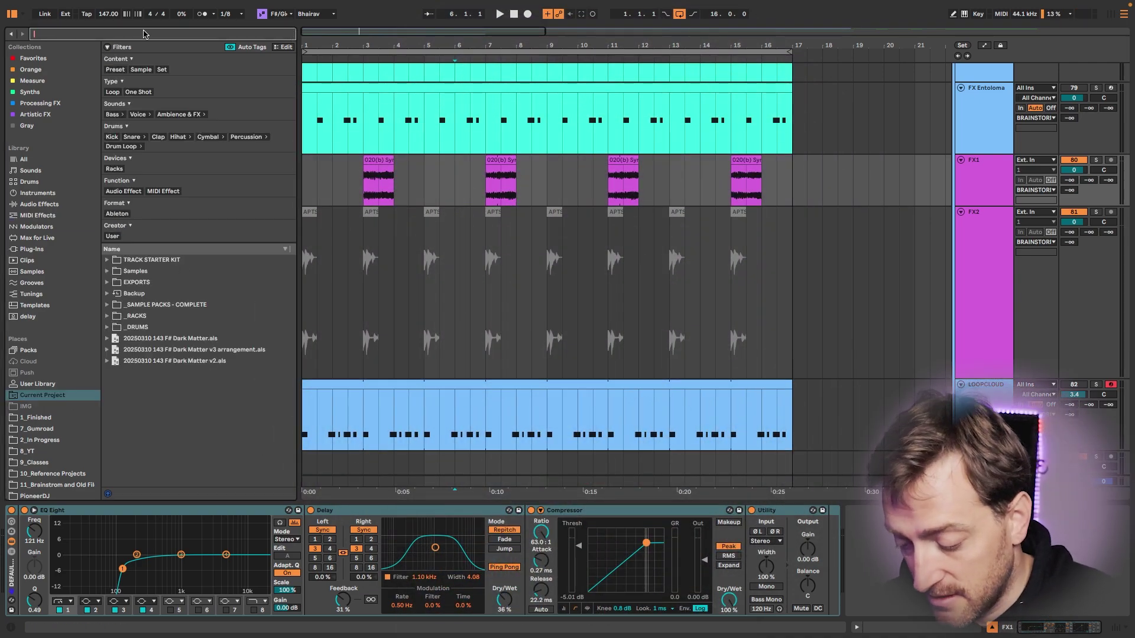
{"action": "type", "text": "west"}
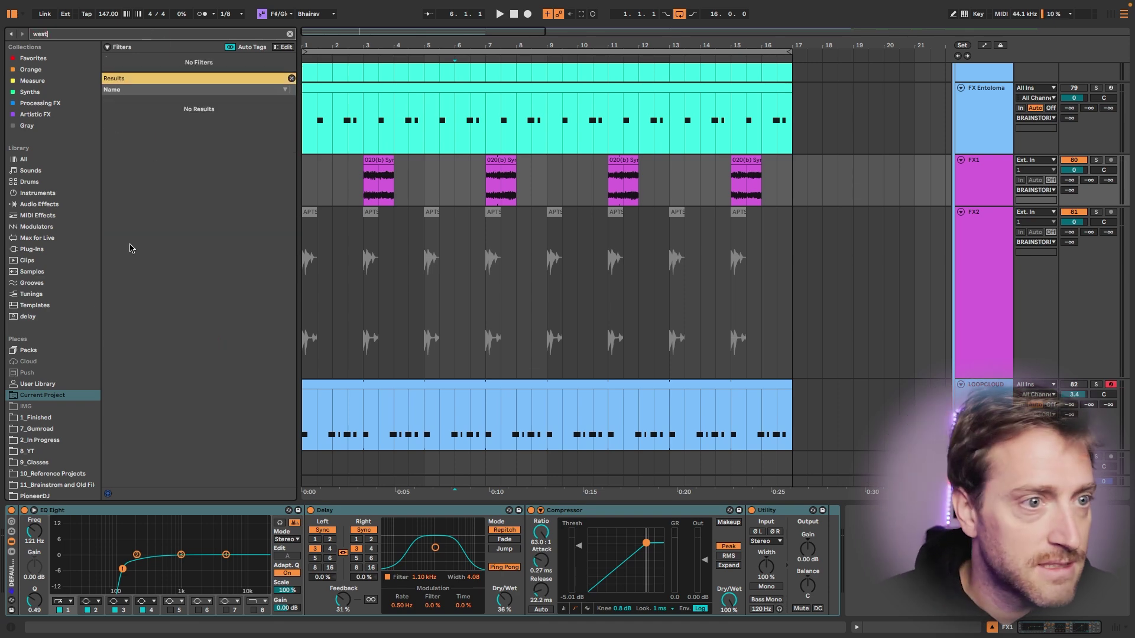
{"action": "left_click", "coordinate": [66, 384]}
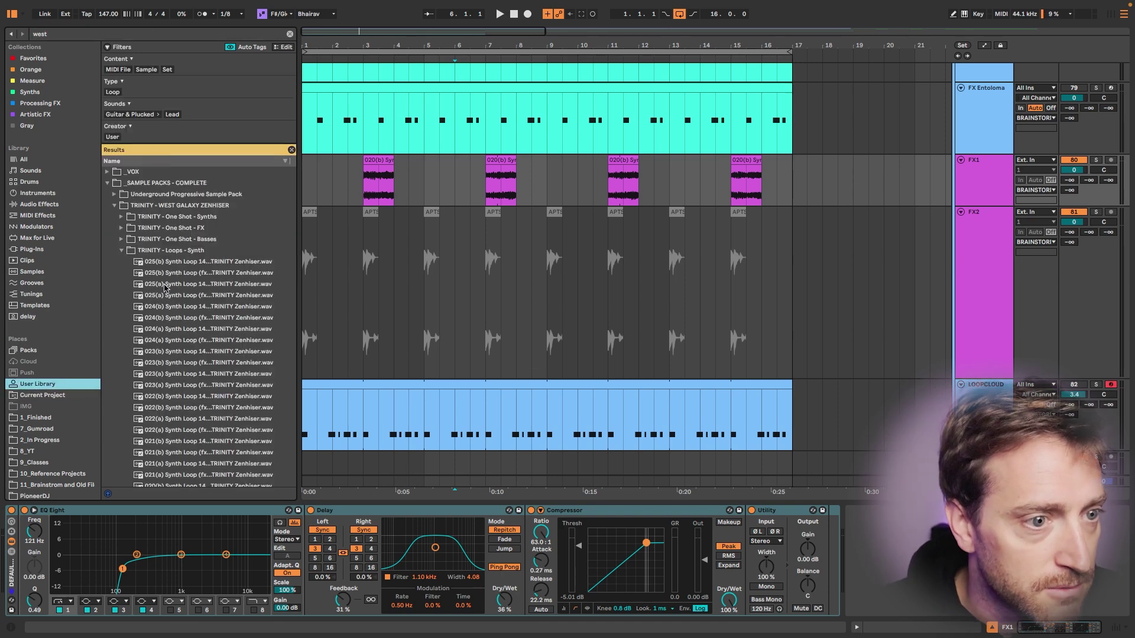
{"action": "scroll", "coordinate": [185, 238], "scroll_direction": "down", "scroll_amount": 5}
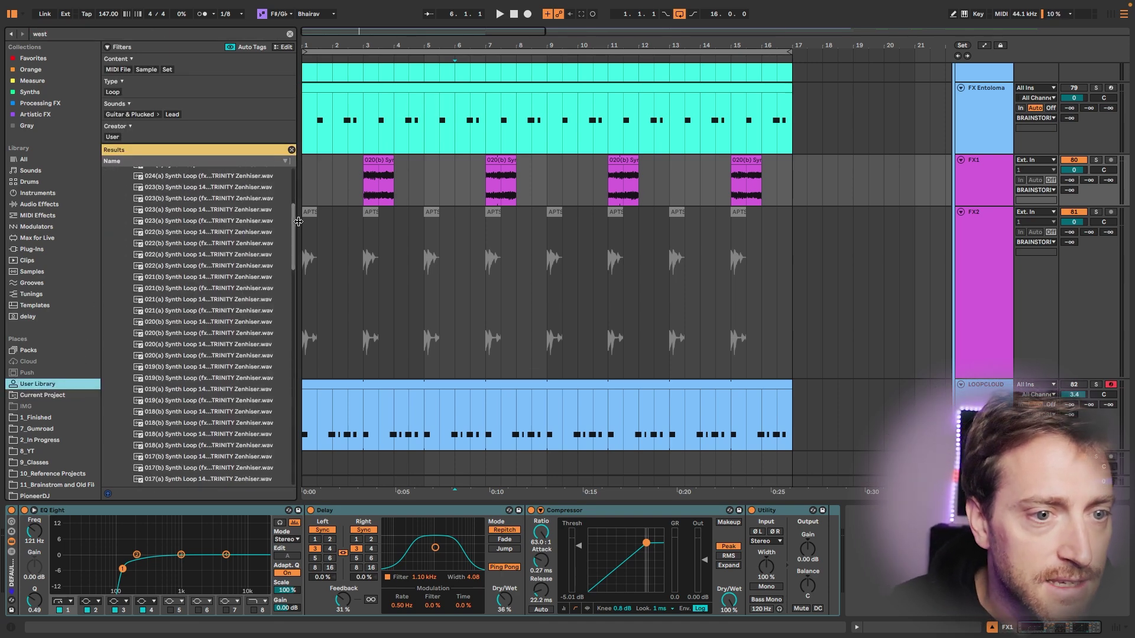
{"action": "left_click_drag", "start_coordinate": [298, 233], "coordinate": [444, 227]}
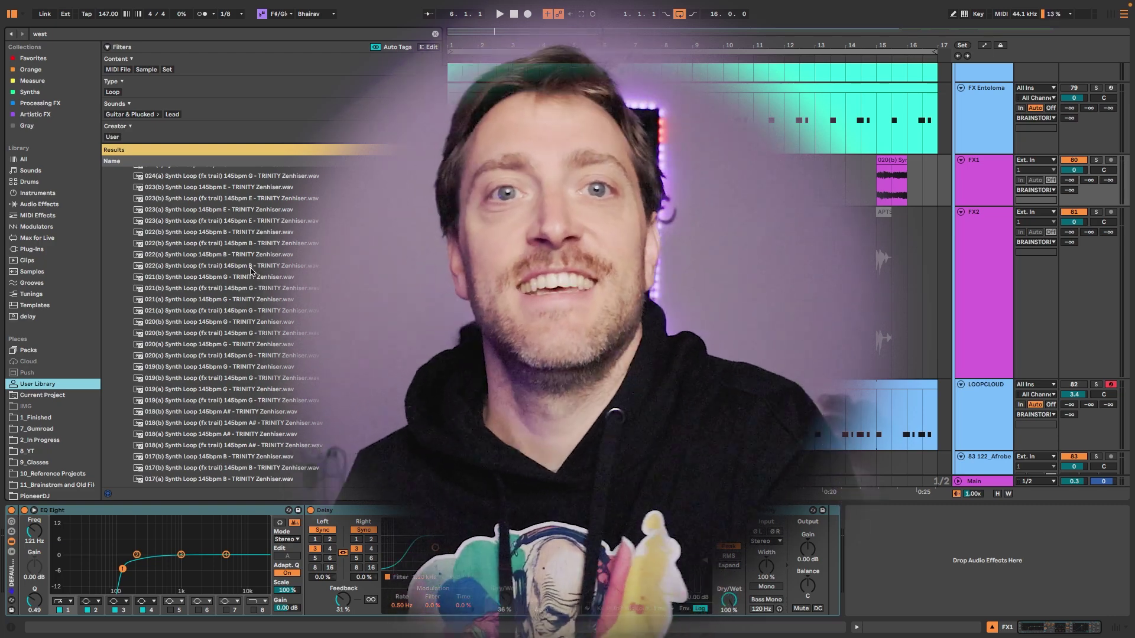
- Switch to Loopcloud and reveal the APTS Zap - 010 sample's folder in the library
{"action": "mouse_move", "coordinate": [858, 621]}
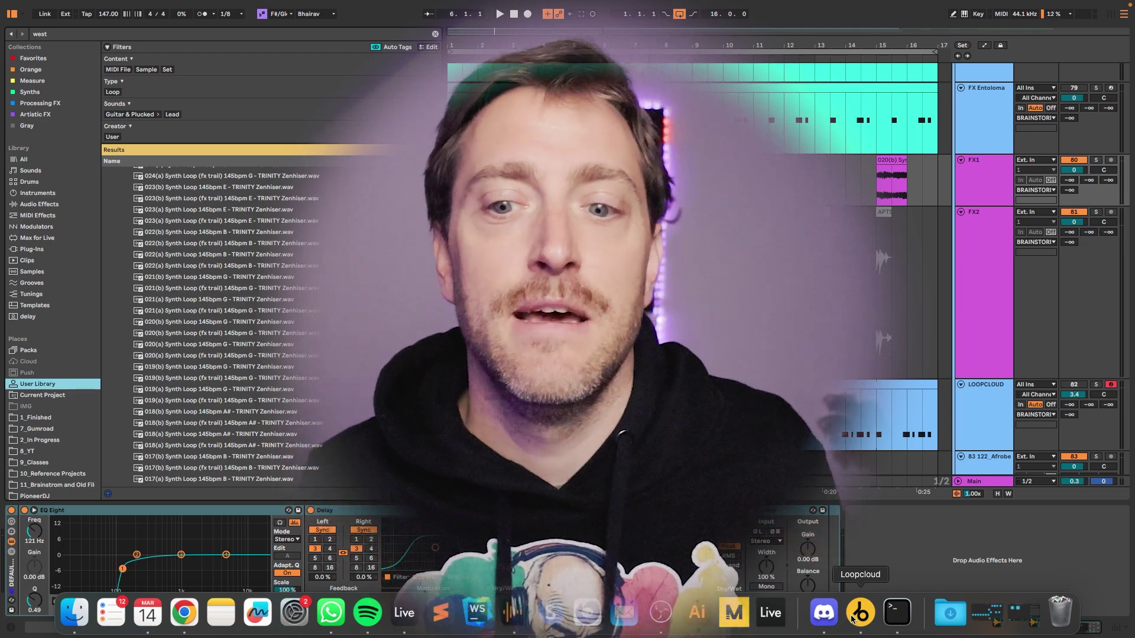
{"action": "left_click", "coordinate": [859, 613]}
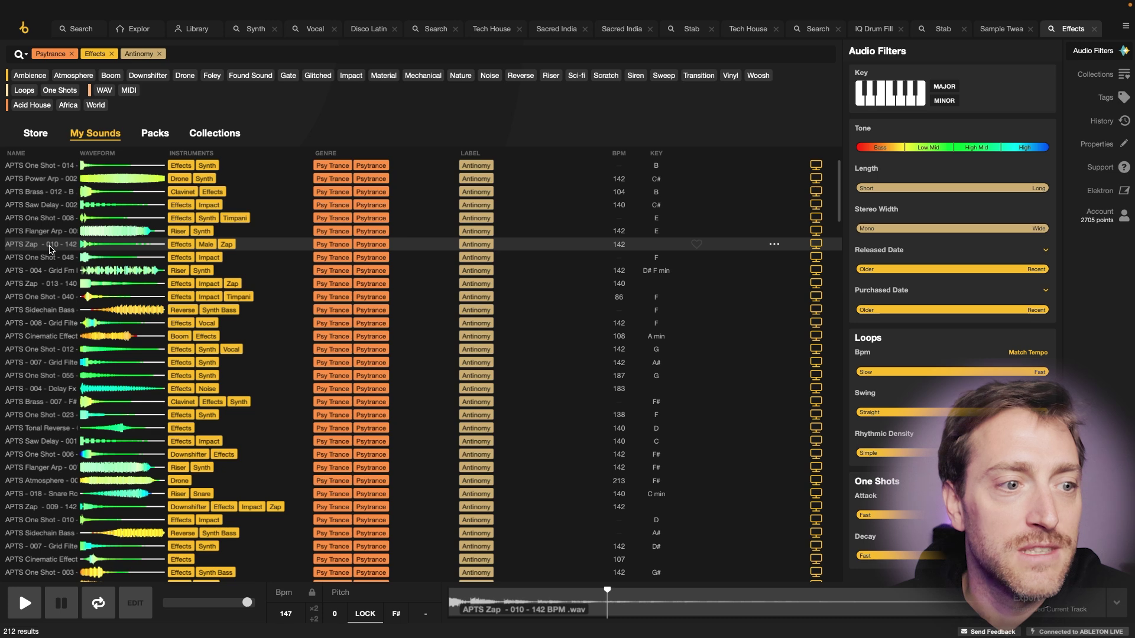
{"action": "right_click", "coordinate": [51, 250]}
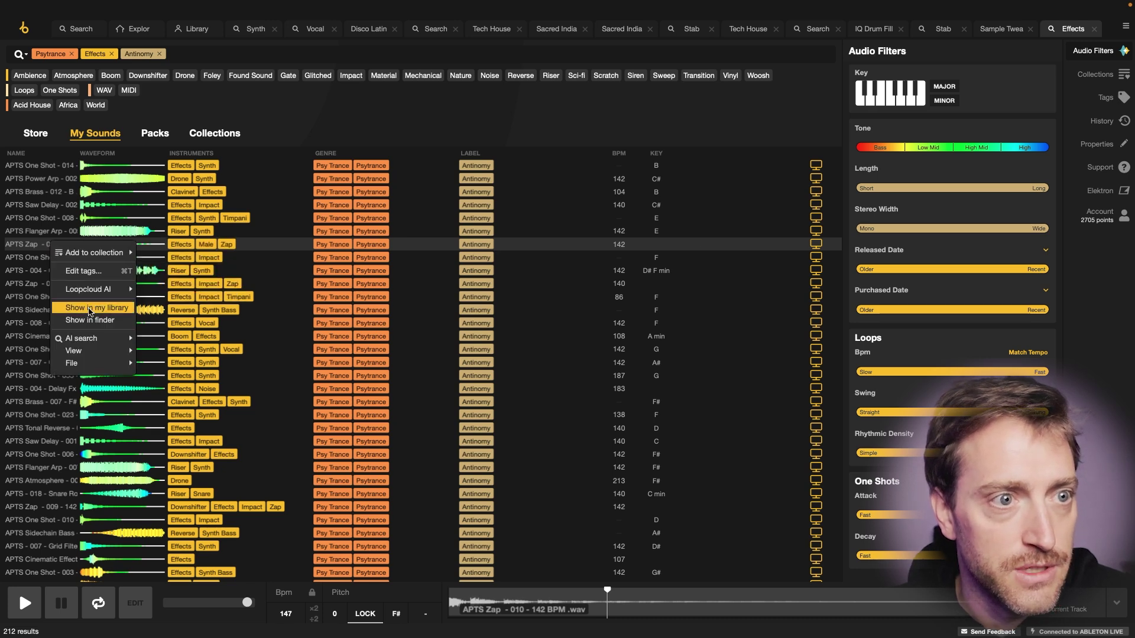
{"action": "left_click", "coordinate": [89, 309]}
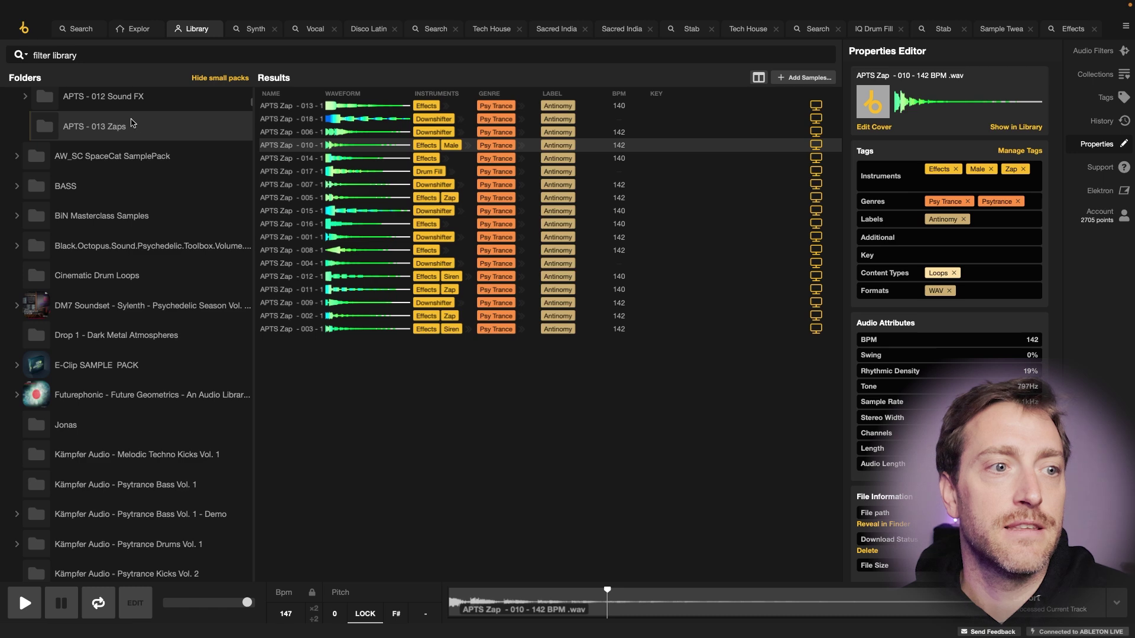
{"action": "scroll", "coordinate": [119, 189], "scroll_direction": "up", "scroll_amount": 3}
{"action": "scroll", "coordinate": [126, 199], "scroll_direction": "up", "scroll_amount": 10}
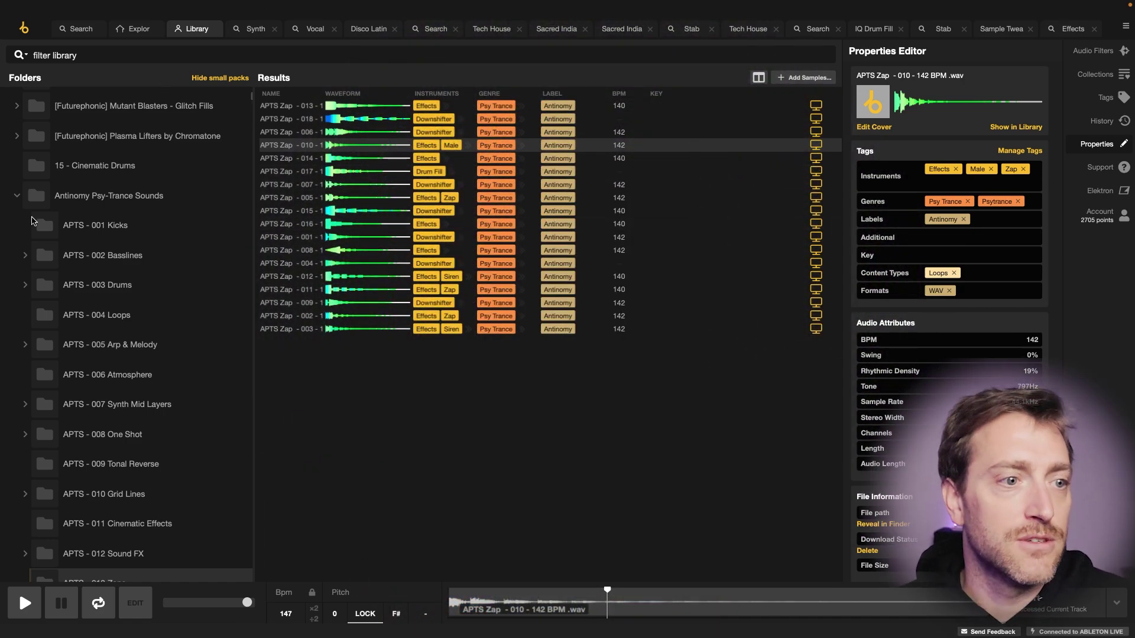
- Open the Antinomy Psy-Trance Sounds folder and select all of its samples to view their shared properties
{"action": "left_click", "coordinate": [94, 195]}
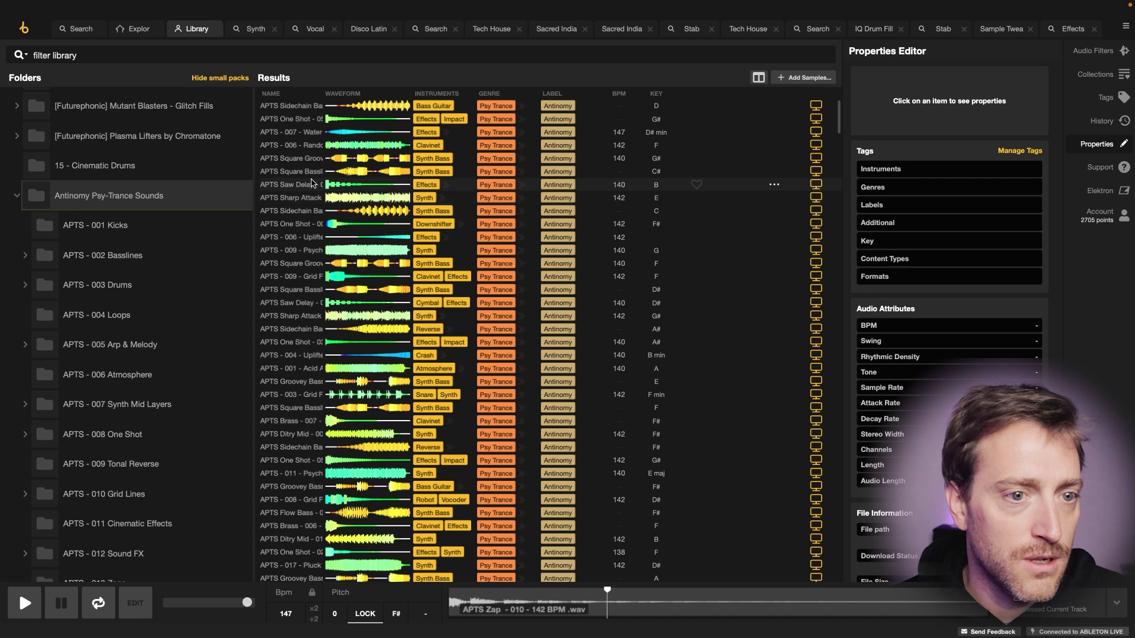
{"action": "left_click", "coordinate": [290, 181]}
{"action": "key", "text": "ctrl+a"}
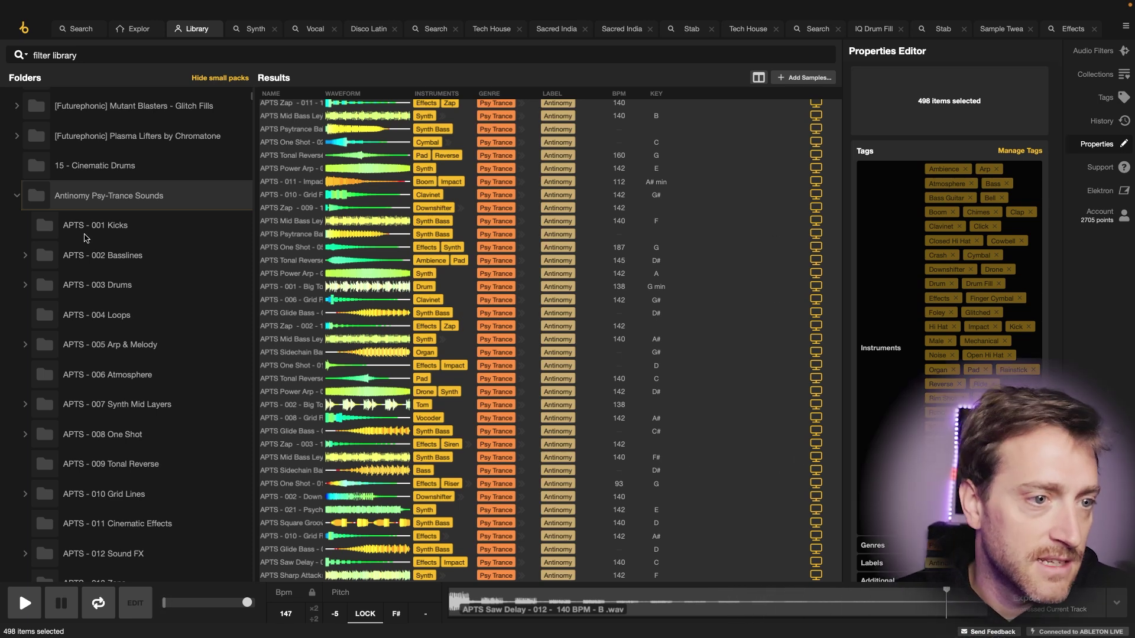
- Look through the APTS - 001 Kicks and APTS - 013 Zaps folders and preview the APTS Zap - 008 sample
{"action": "left_click", "coordinate": [92, 236]}
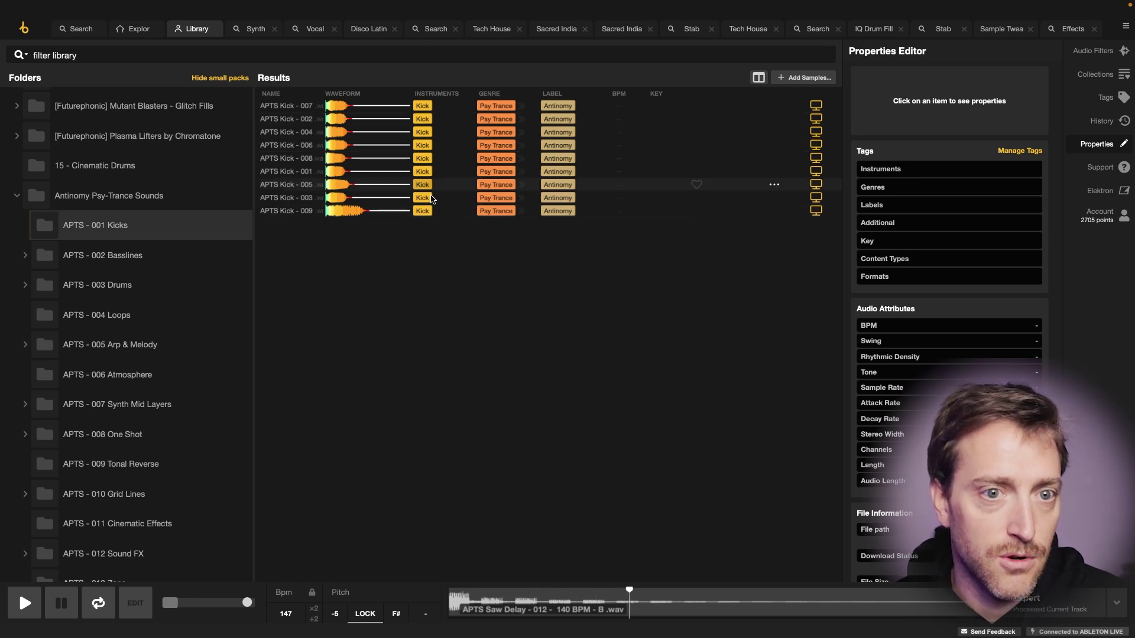
{"action": "scroll", "coordinate": [145, 465], "scroll_direction": "down", "scroll_amount": 1}
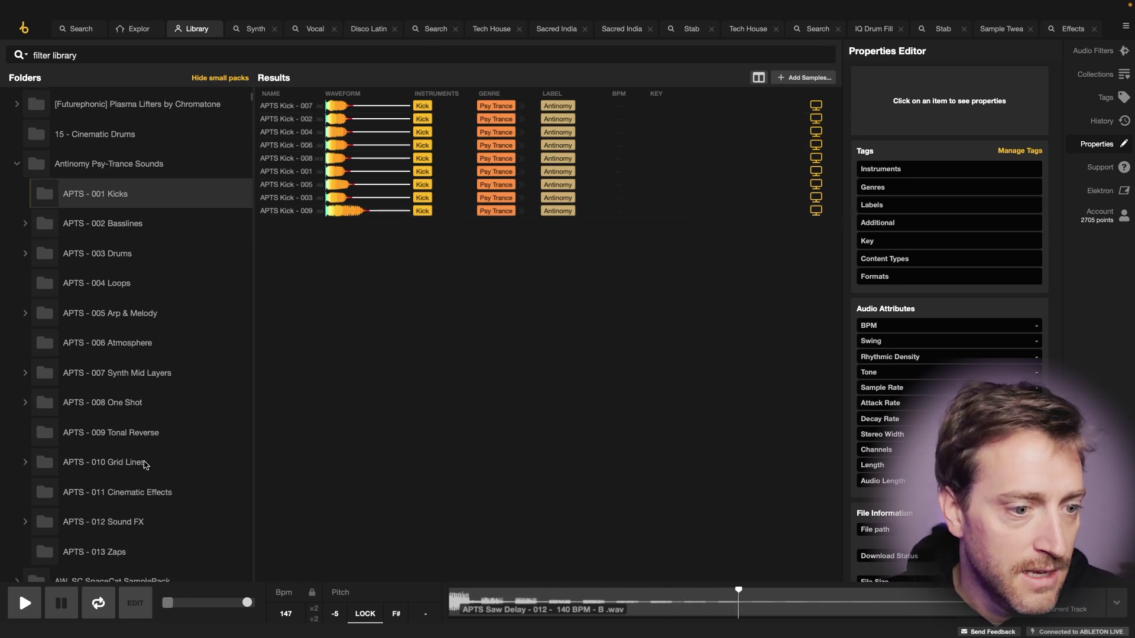
{"action": "scroll", "coordinate": [145, 465], "scroll_direction": "down", "scroll_amount": 2}
{"action": "left_click", "coordinate": [118, 491]}
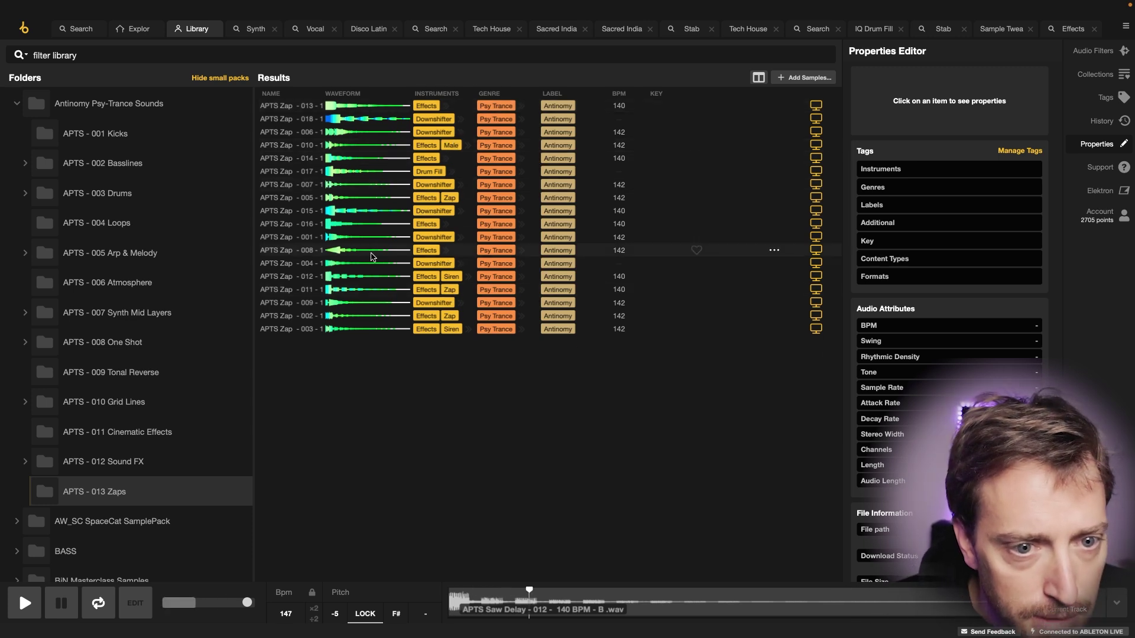
{"action": "left_click", "coordinate": [307, 251]}
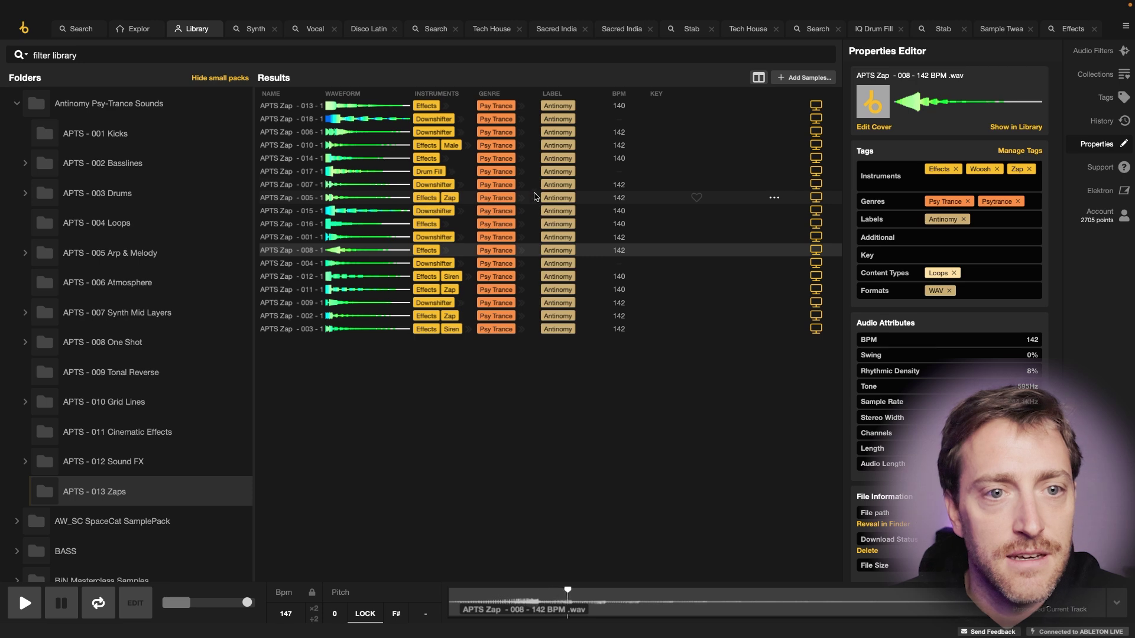
- Select all samples in the APTS - 013 Zaps folder, give them the instrument tag Zap and narrow the Instruments column
{"action": "left_click", "coordinate": [296, 172]}
{"action": "key", "text": "super+a"}
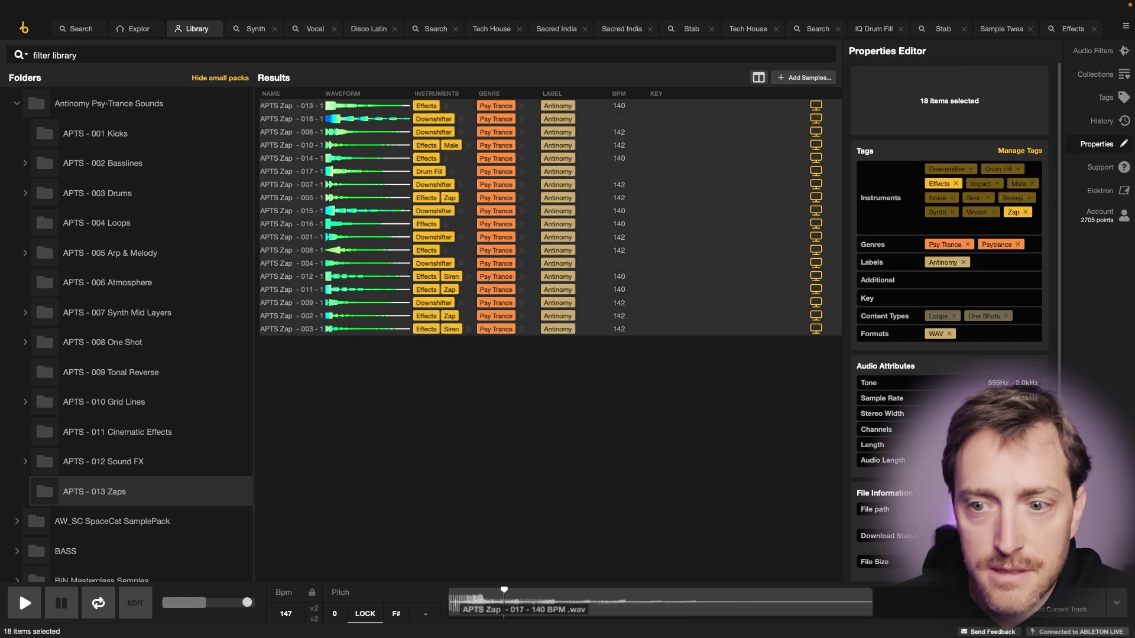
{"action": "left_click", "coordinate": [947, 227]}
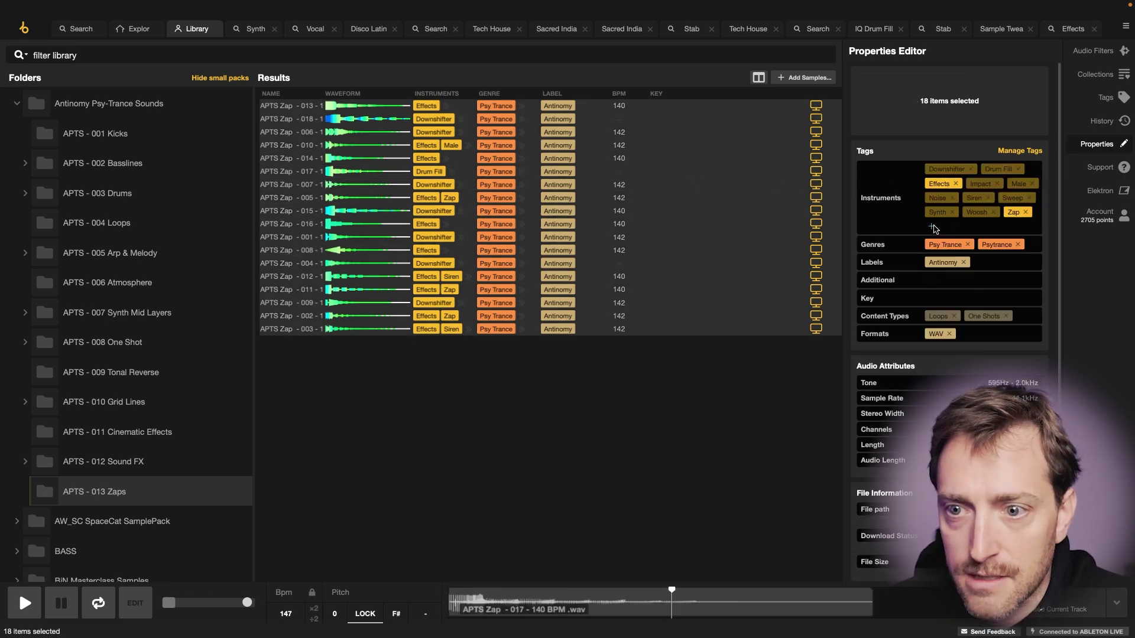
{"action": "type", "text": "Zap"}
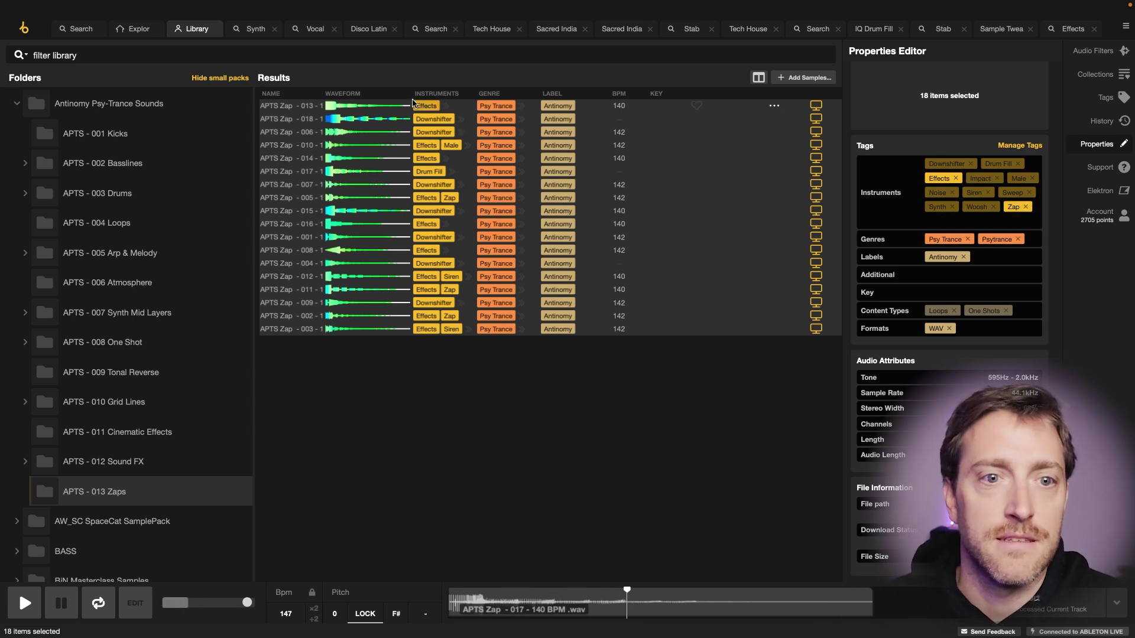
{"action": "left_click_drag", "start_coordinate": [480, 93], "coordinate": [462, 171]}
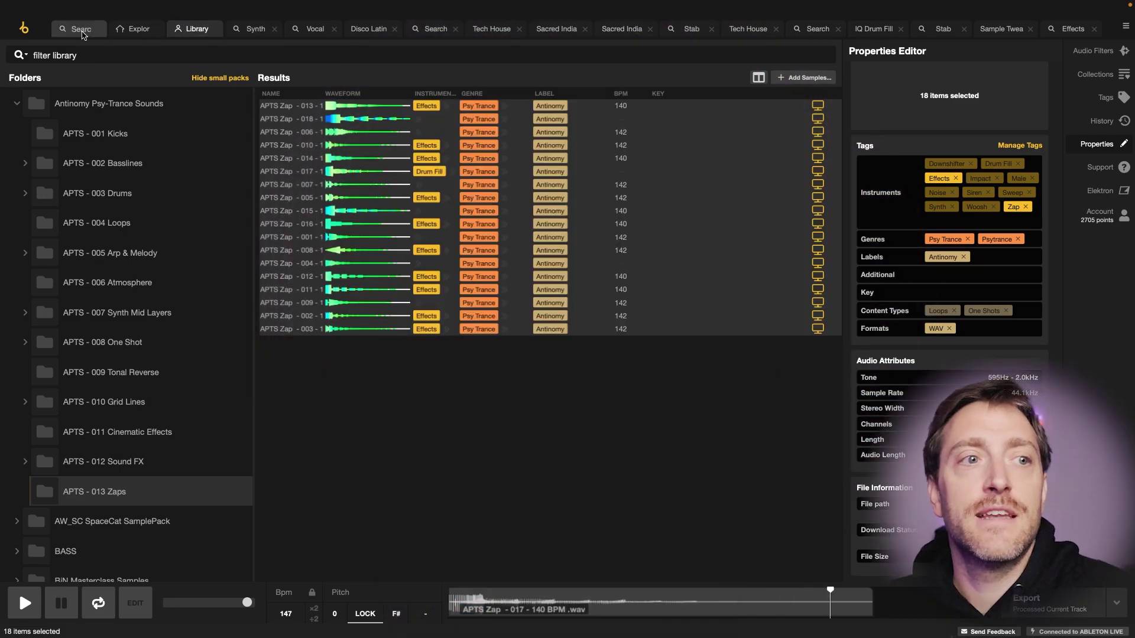
- Start a new search of the sound library for samples tagged Effects, Psytrance and Zap
{"action": "left_click", "coordinate": [82, 32]}
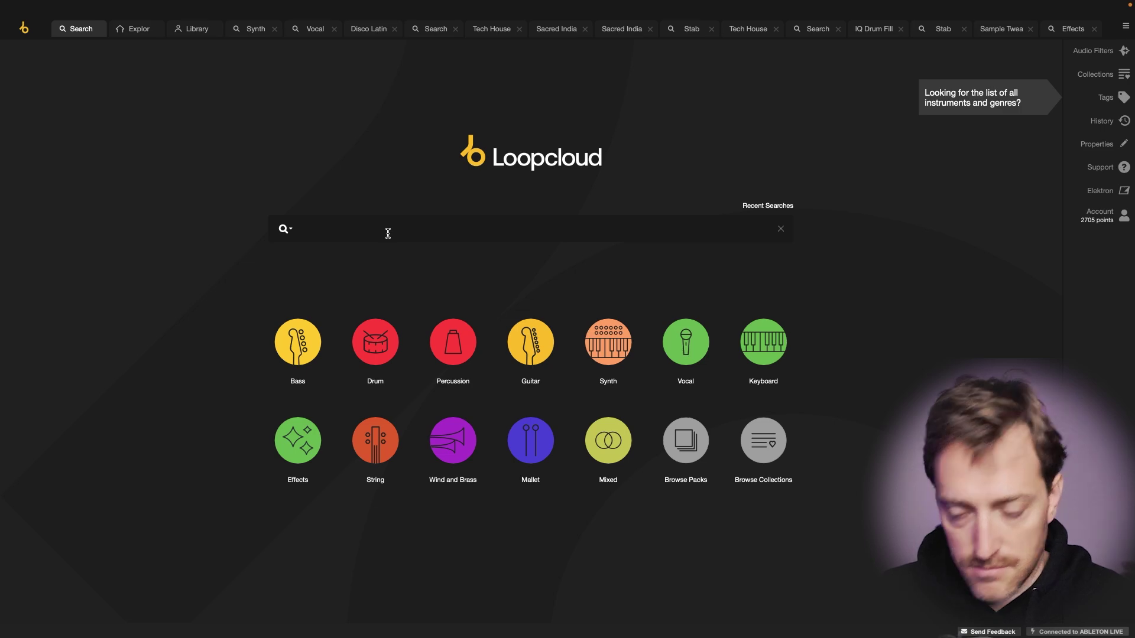
{"action": "type", "text": "effects"}
{"action": "key", "text": "Return"}
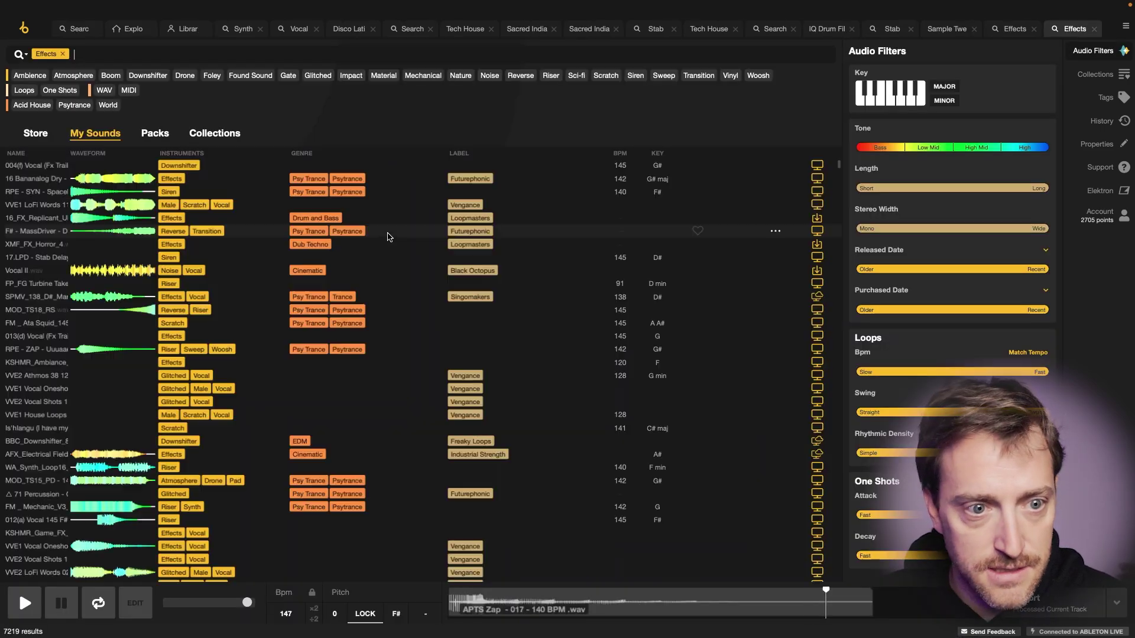
{"action": "type", "text": "Psytrance"}
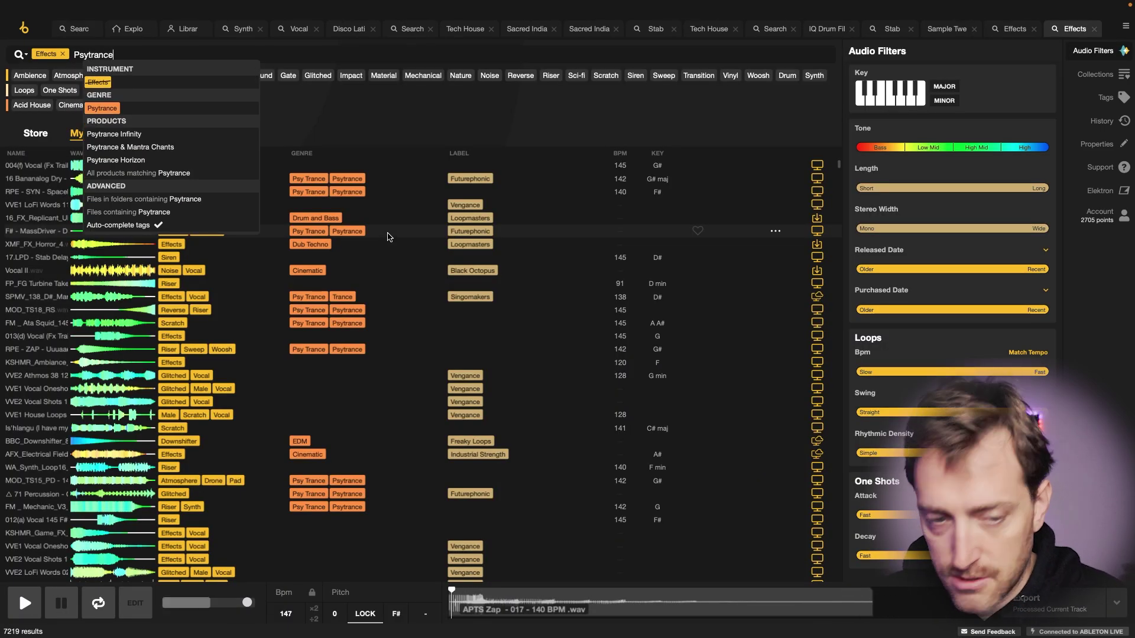
{"action": "key", "text": "Return"}
{"action": "type", "text": "Zap"}
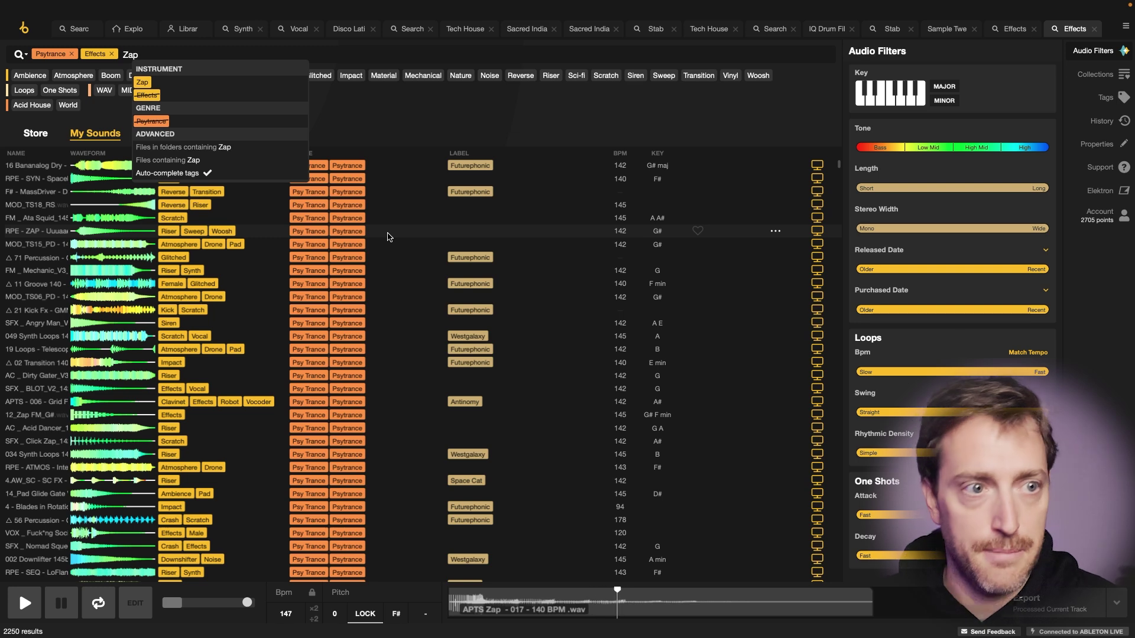
{"action": "key", "text": "Return"}
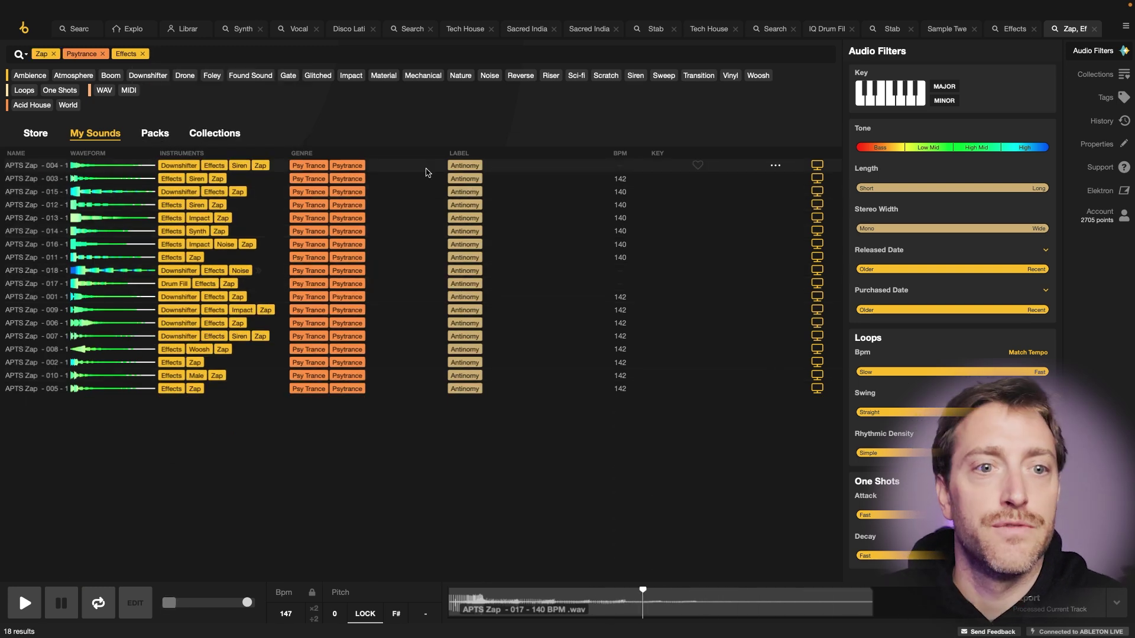
- Add the Antinomy label to the search filters and remove the Zap tag
{"action": "left_click", "coordinate": [467, 166]}
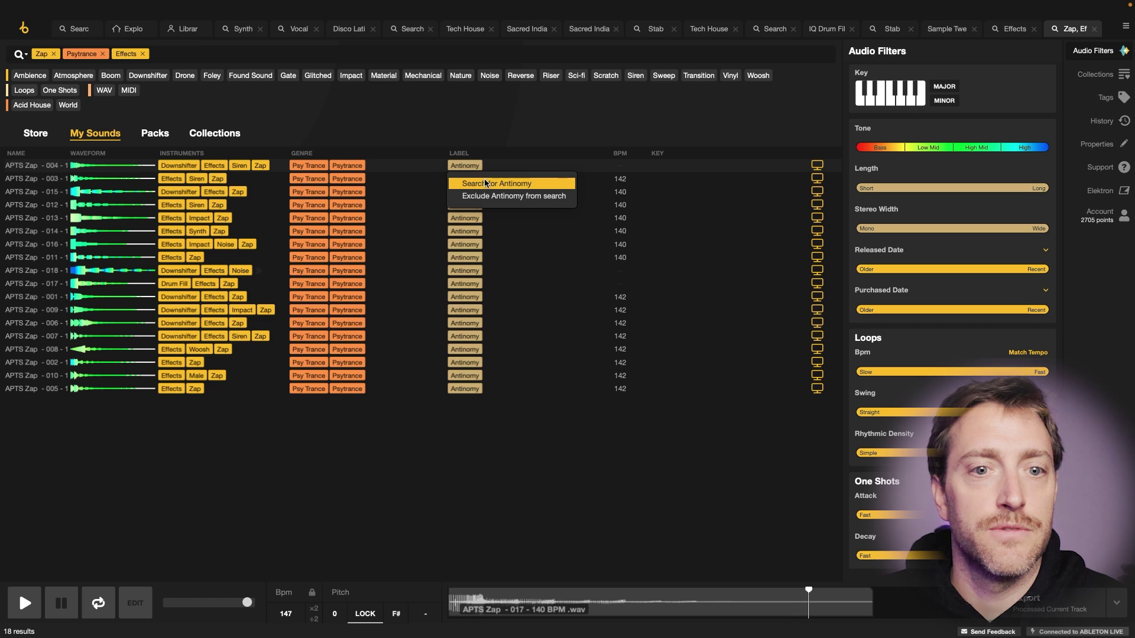
{"action": "left_click", "coordinate": [473, 181]}
{"action": "left_click", "coordinate": [53, 54]}
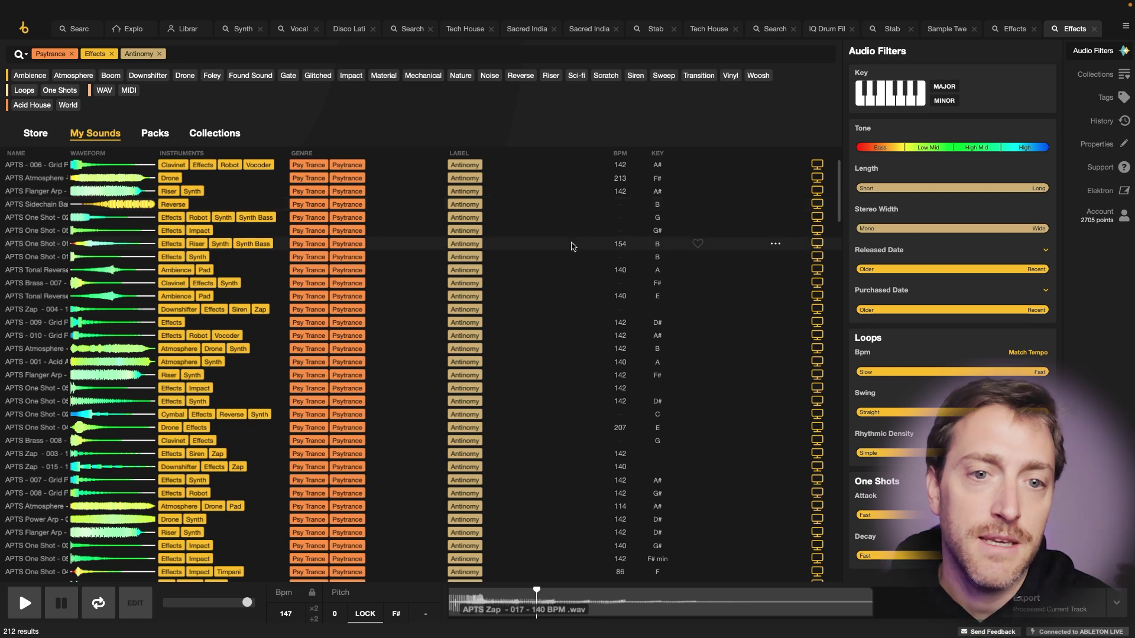
- Switch to Ableton Live and transpose all C3 notes in the LOOPCLOUD track's MIDI clip down to F#2
{"action": "key", "text": "ctrl+Left"}
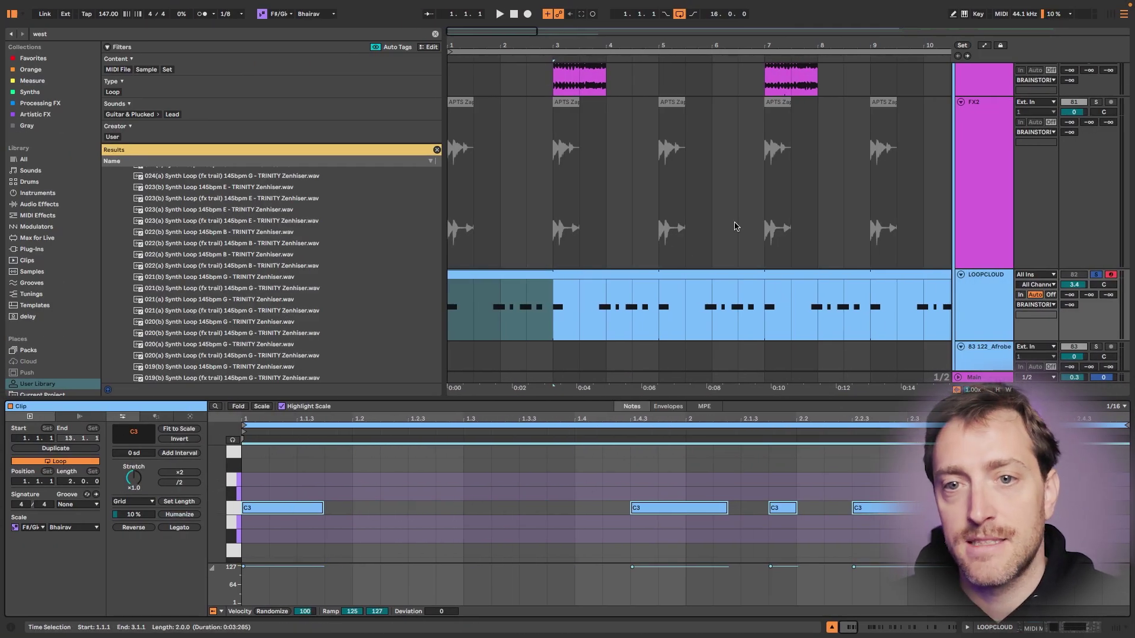
{"action": "scroll", "coordinate": [610, 227], "scroll_direction": "up", "scroll_amount": 5}
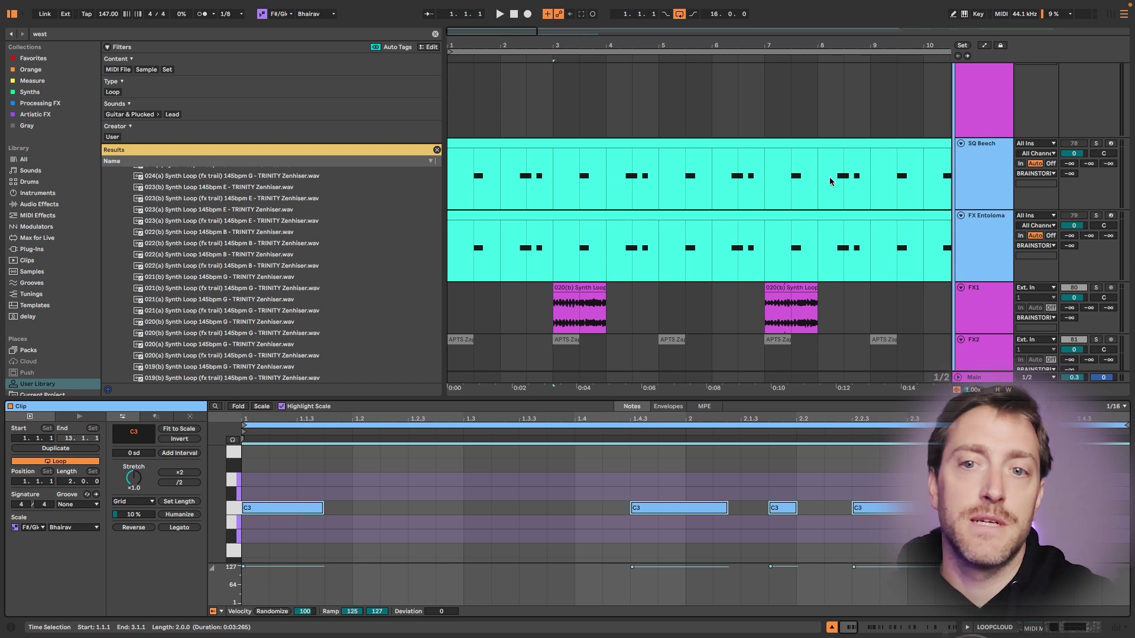
{"action": "scroll", "coordinate": [798, 180], "scroll_direction": "down", "scroll_amount": 8}
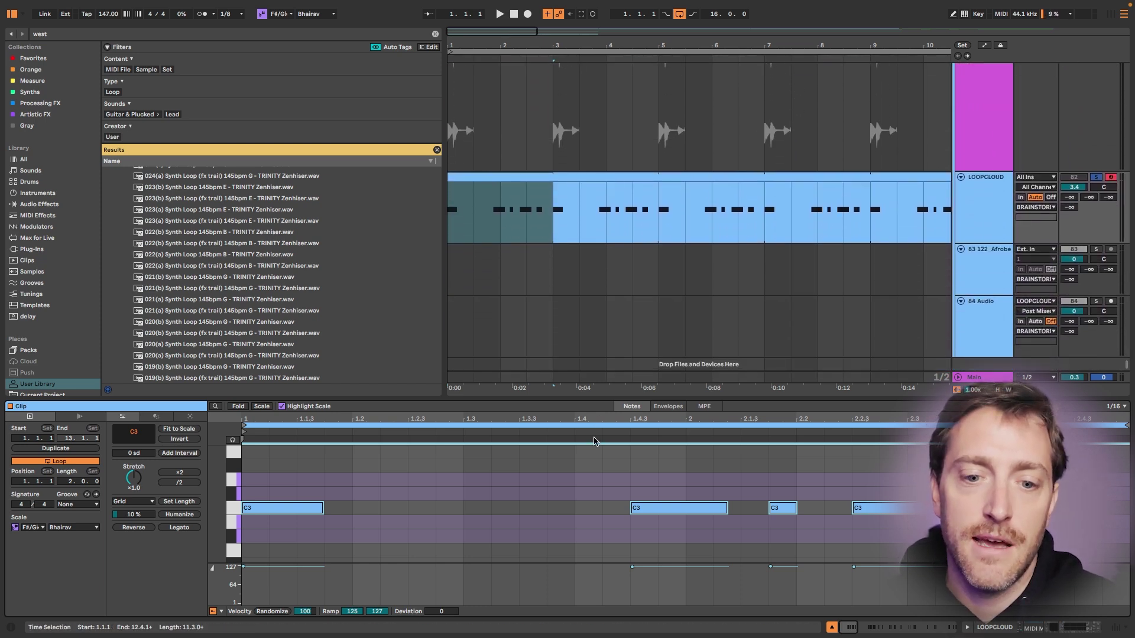
{"action": "left_click", "coordinate": [440, 539]}
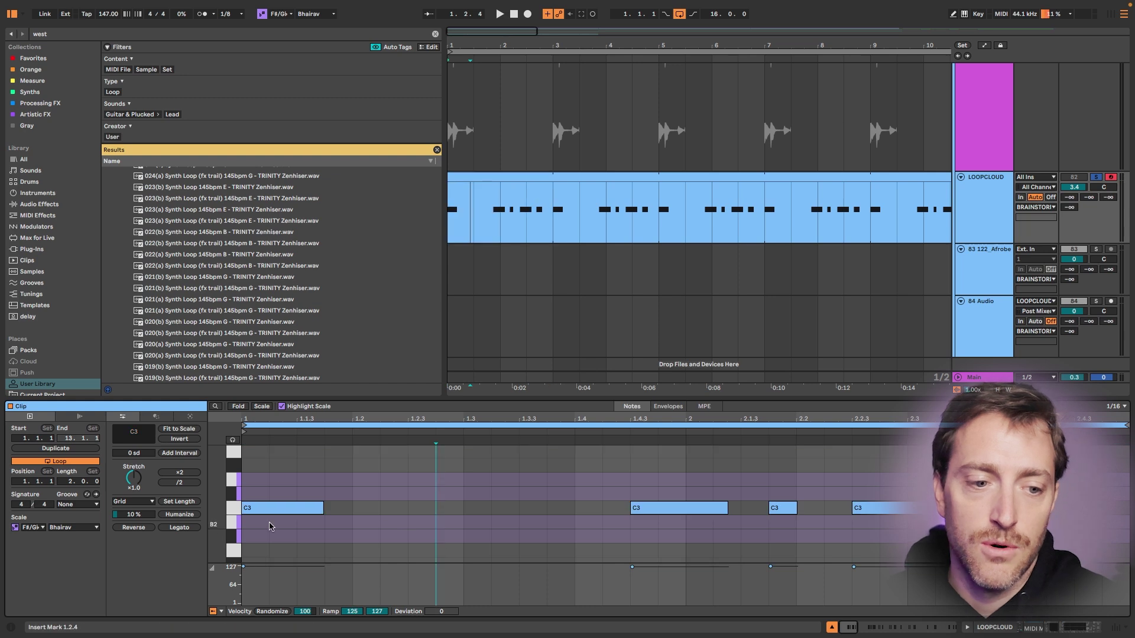
{"action": "left_click", "coordinate": [231, 511]}
{"action": "scroll", "coordinate": [317, 512], "scroll_direction": "down", "scroll_amount": 3}
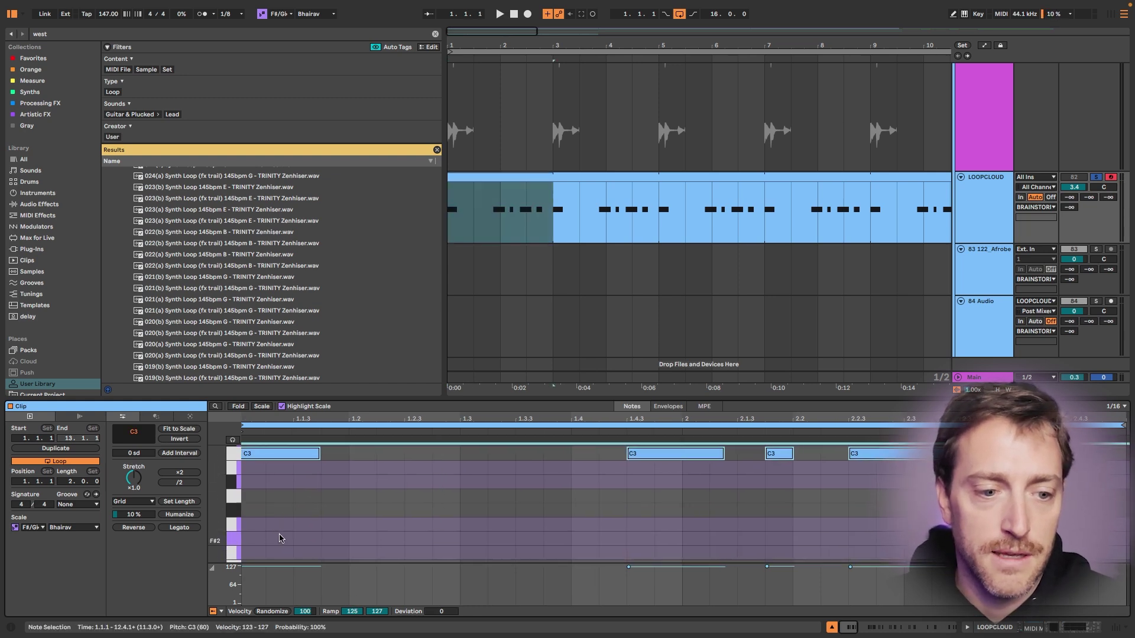
{"action": "scroll", "coordinate": [278, 535], "scroll_direction": "down", "scroll_amount": 1}
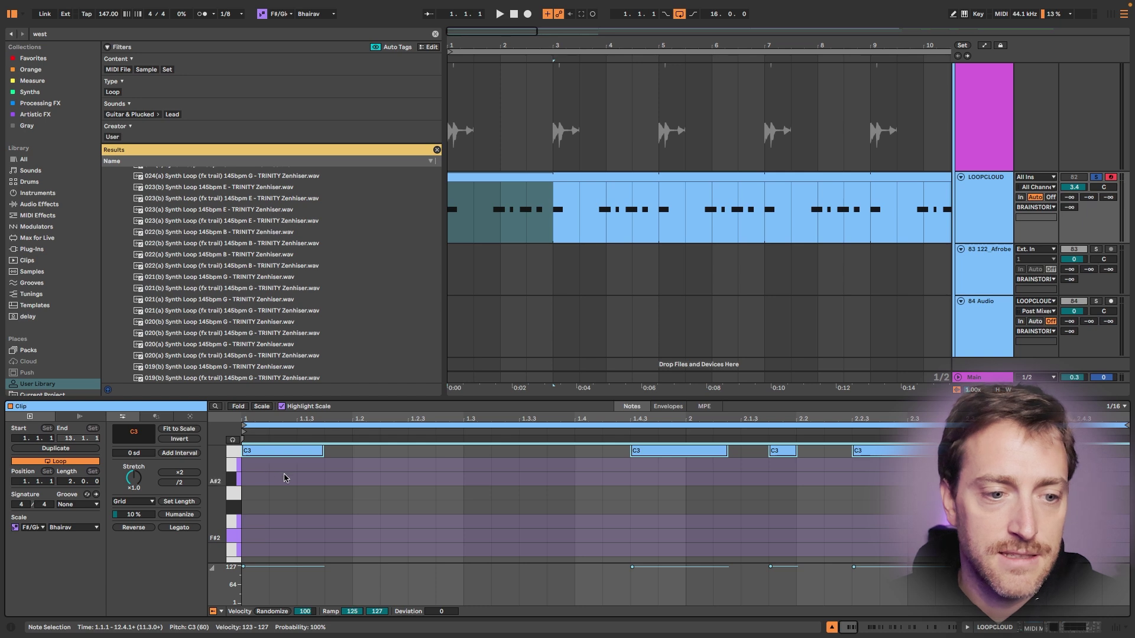
{"action": "key", "text": "Down"}
{"action": "key", "text": "Down"}
{"action": "key", "text": "Down"}
{"action": "key", "text": "Down"}
{"action": "key", "text": "Down"}
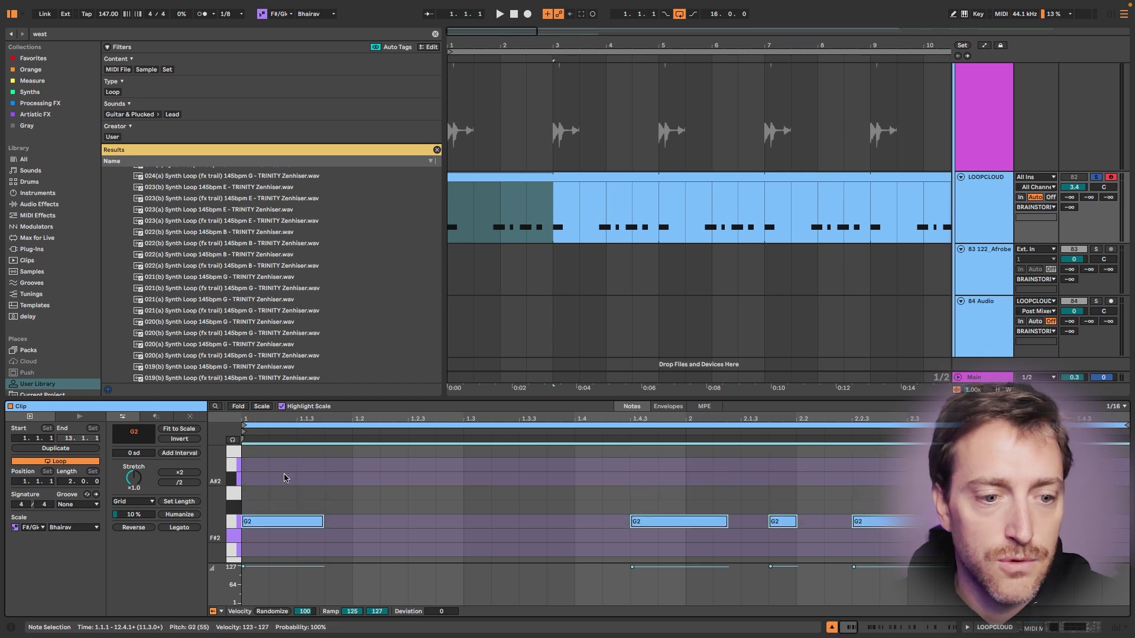
{"action": "key", "text": "Down"}
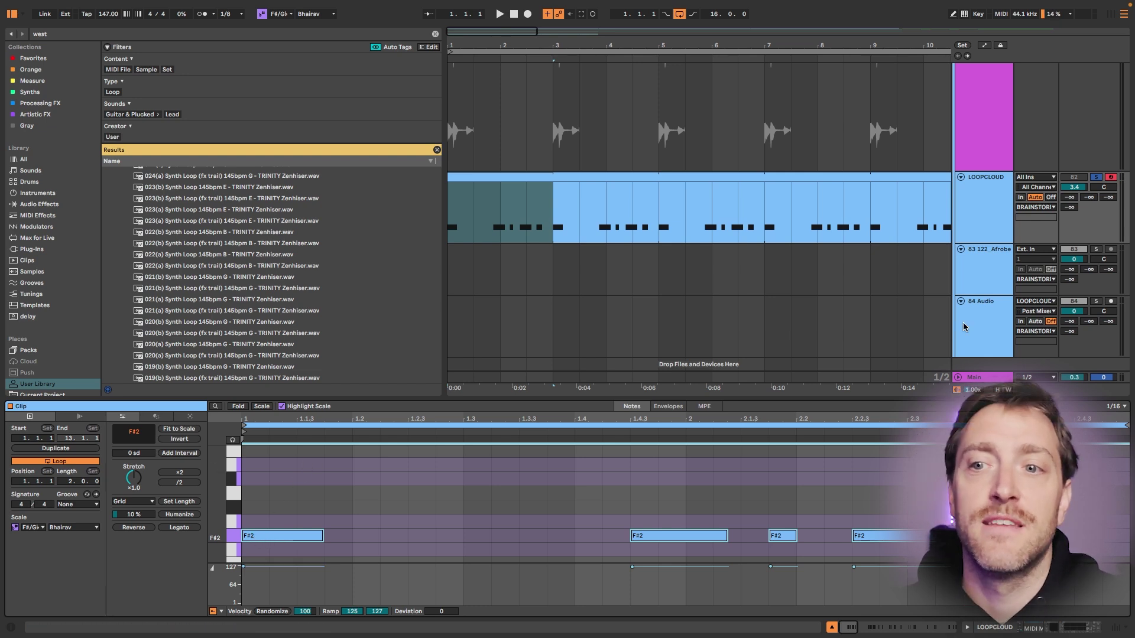
- Show the LOOPCLOUD track's device chain and play the arrangement from bar 1 for a short check
{"action": "left_click", "coordinate": [970, 217]}
{"action": "left_click", "coordinate": [1055, 629]}
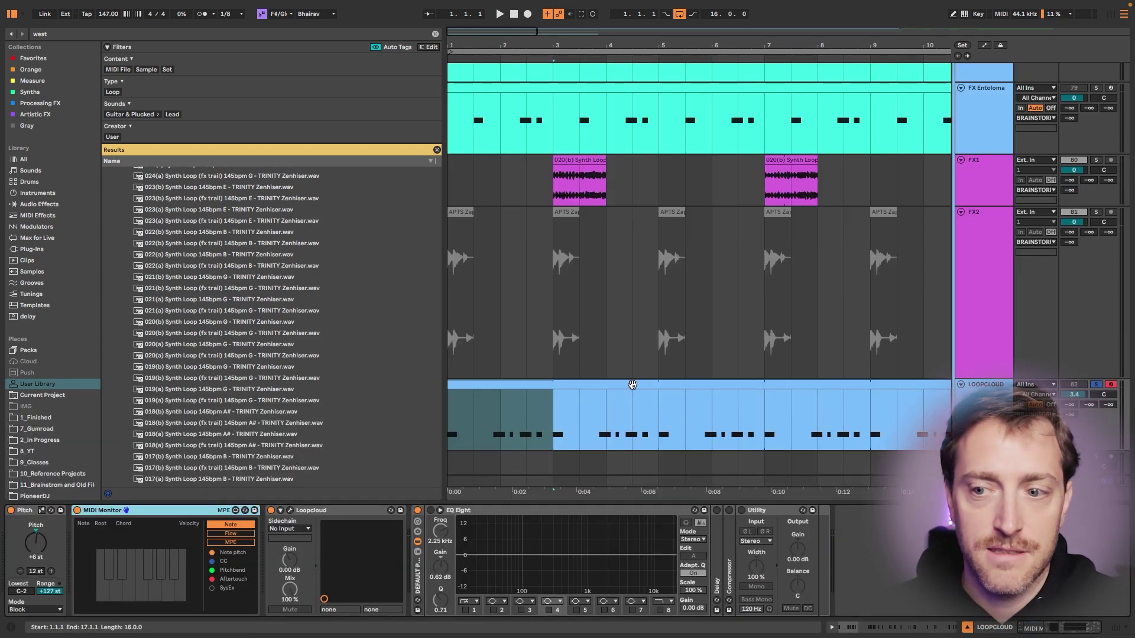
{"action": "key", "text": "space"}
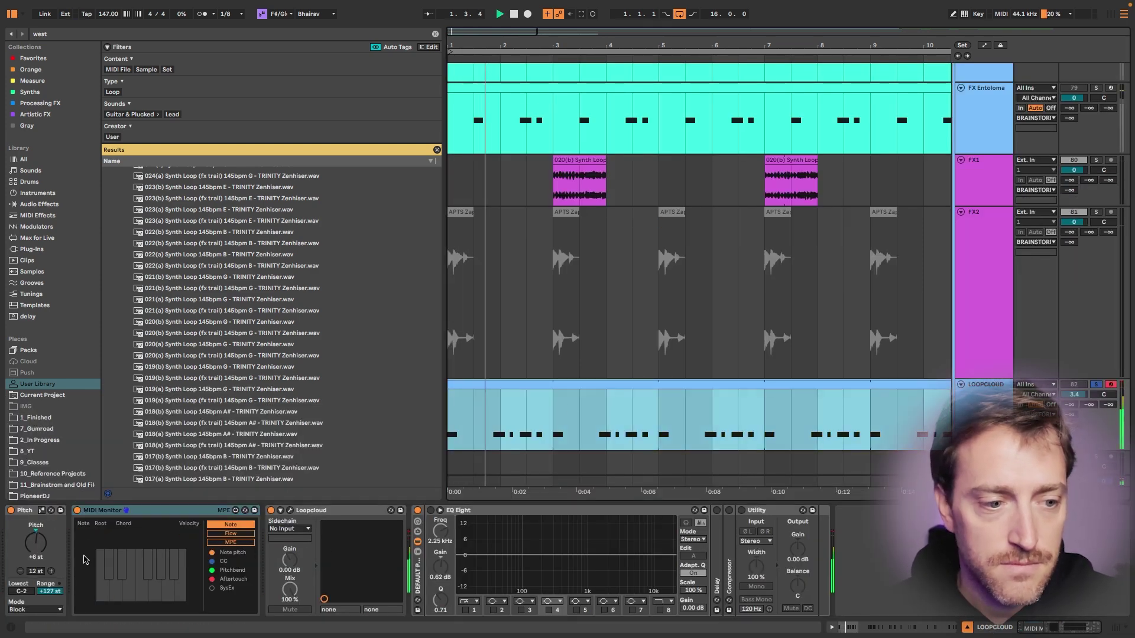
{"action": "key", "text": "space"}
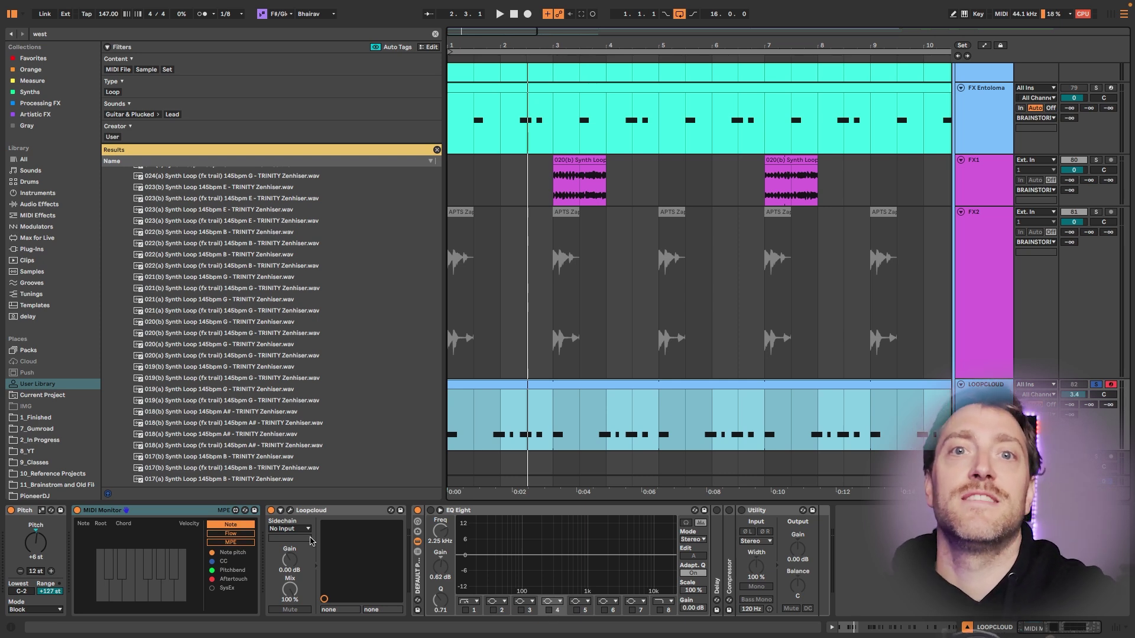
- Select all the deactivated APTS Zap clips on the FX2 track, from bar 1 to the end of bar 16, and activate them
{"action": "left_click", "coordinate": [798, 87]}
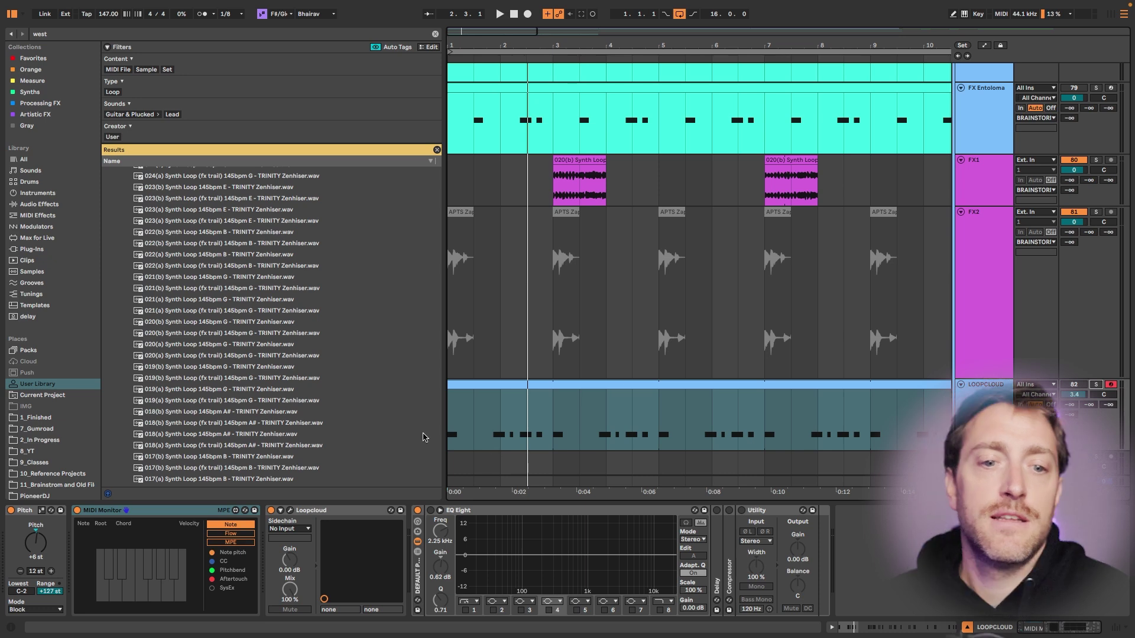
{"action": "left_click", "coordinate": [531, 400]}
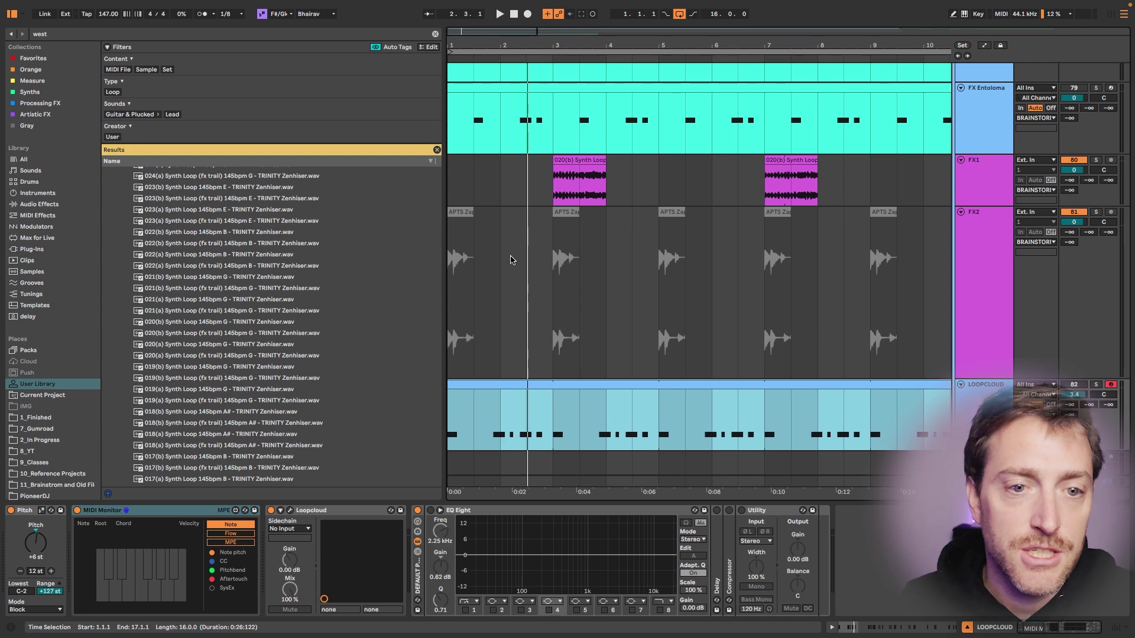
{"action": "left_click", "coordinate": [464, 212]}
{"action": "scroll", "coordinate": [628, 226], "scroll_direction": "right", "scroll_amount": 3}
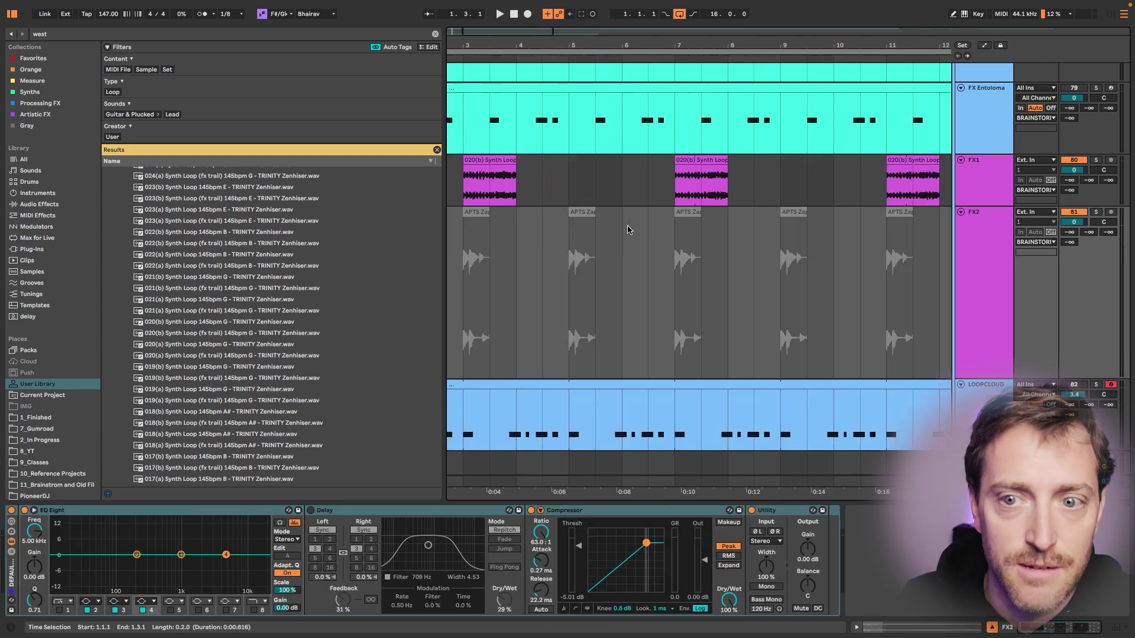
{"action": "scroll", "coordinate": [628, 229], "scroll_direction": "right", "scroll_amount": 2}
{"action": "scroll", "coordinate": [733, 225], "scroll_direction": "right", "scroll_amount": 3}
{"action": "scroll", "coordinate": [741, 224], "scroll_direction": "down", "scroll_amount": 3}
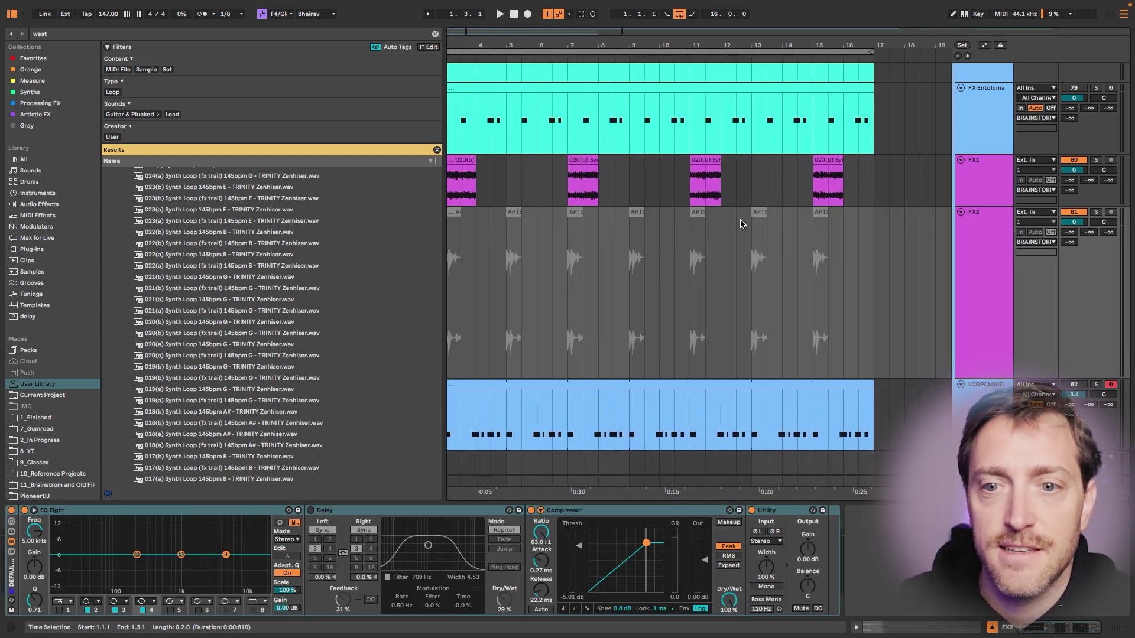
{"action": "left_click", "coordinate": [871, 215], "text": "shift"}
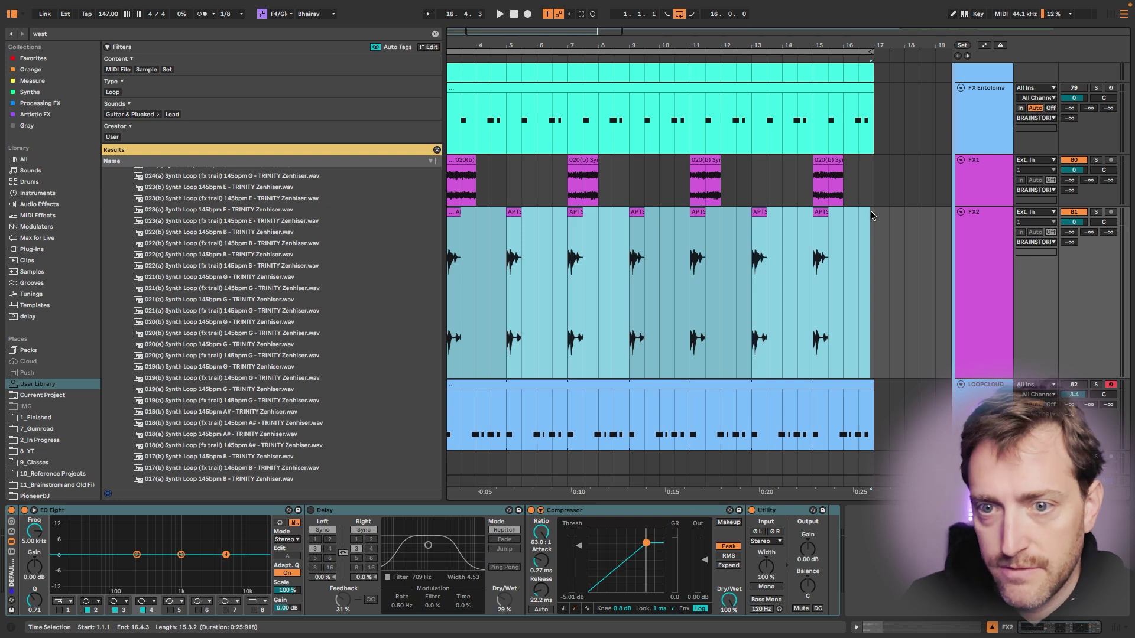
- Open the LOOPCLOUD track's MIDI clip and deactivate its first F#2 note at the start of bar 1
{"action": "left_click", "coordinate": [765, 385]}
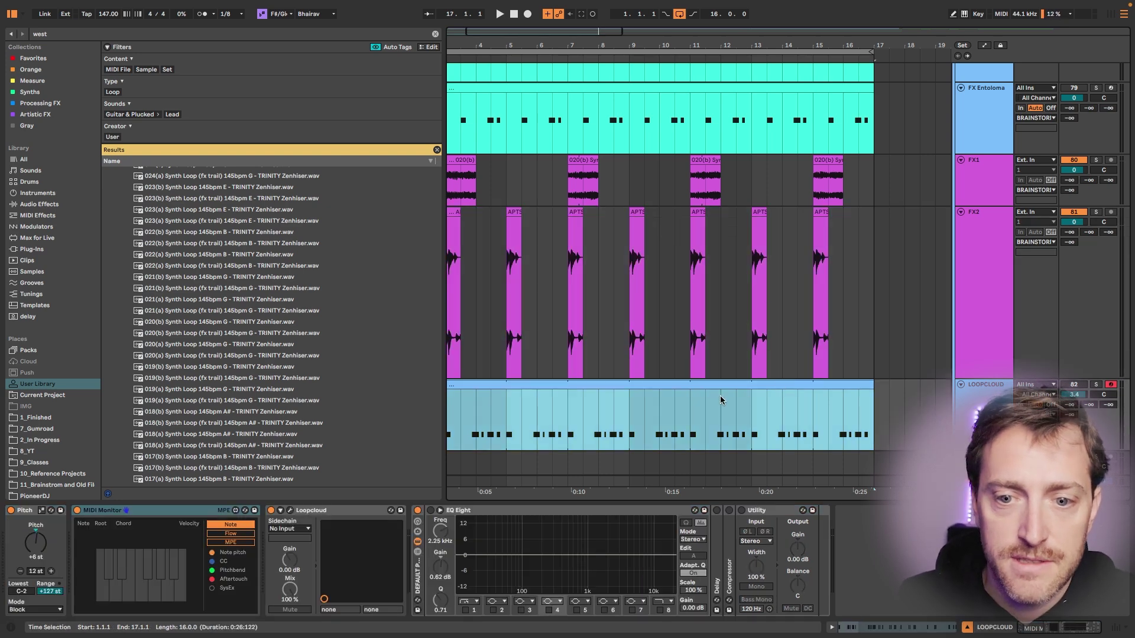
{"action": "key", "text": "z"}
{"action": "left_click", "coordinate": [848, 625]}
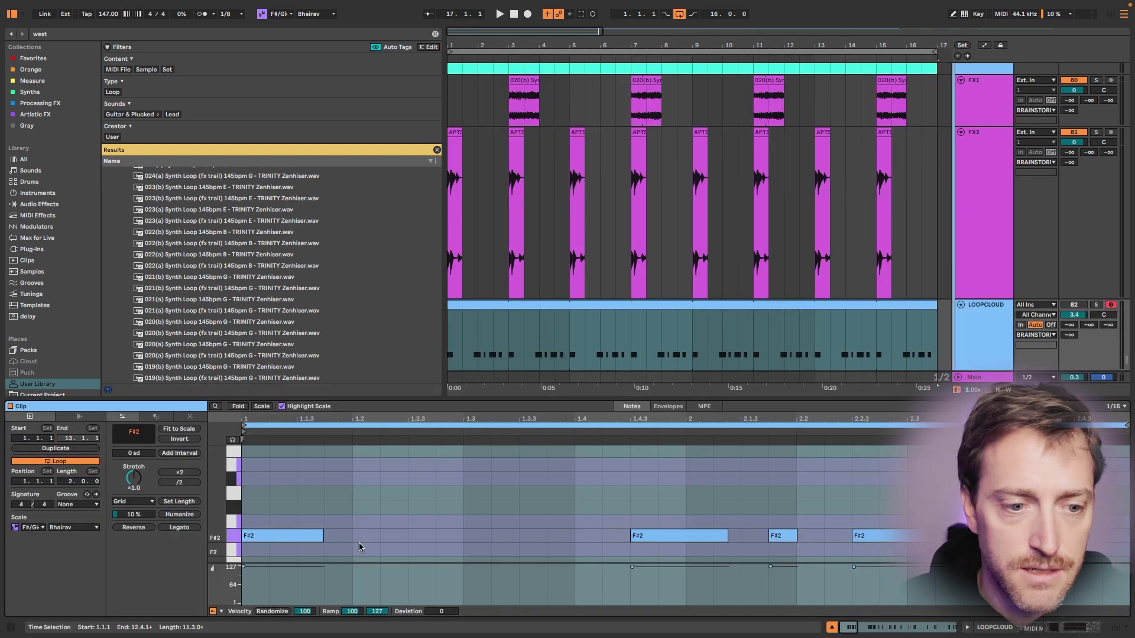
{"action": "left_click_drag", "start_coordinate": [310, 510], "coordinate": [322, 554]}
{"action": "key", "text": "0"}
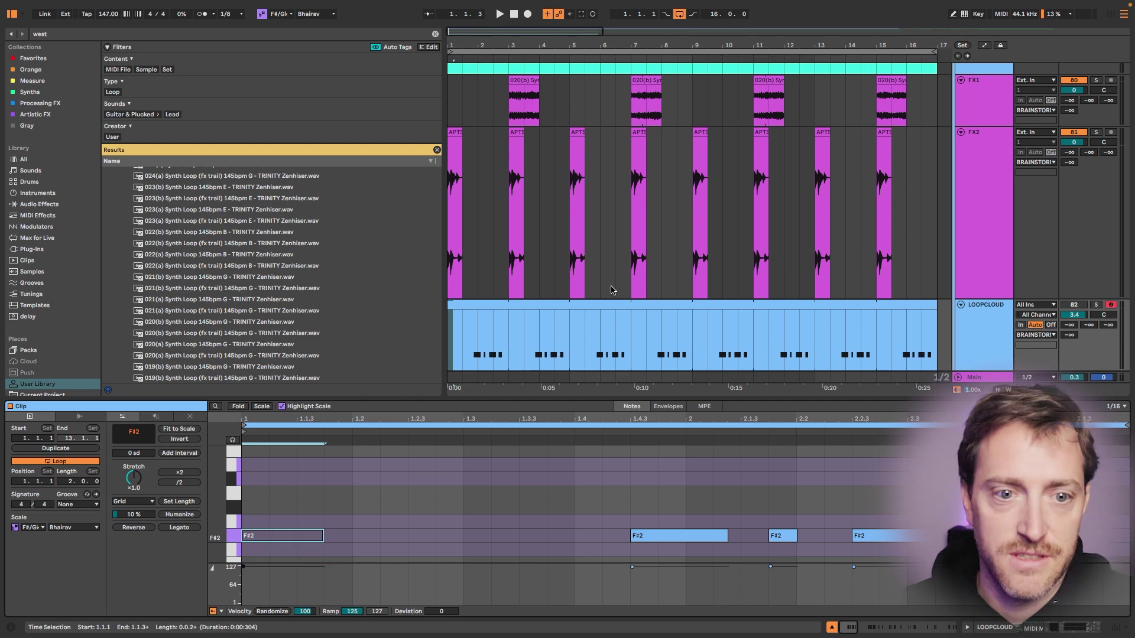
- Switch to Loopcloud and preview the Antinomy samples from APTS Tonal Reverse through APTS Brass - 007 to APTS - 010 - Grid Filter Fx
{"action": "scroll", "coordinate": [450, 273], "scroll_direction": "up", "scroll_amount": 5}
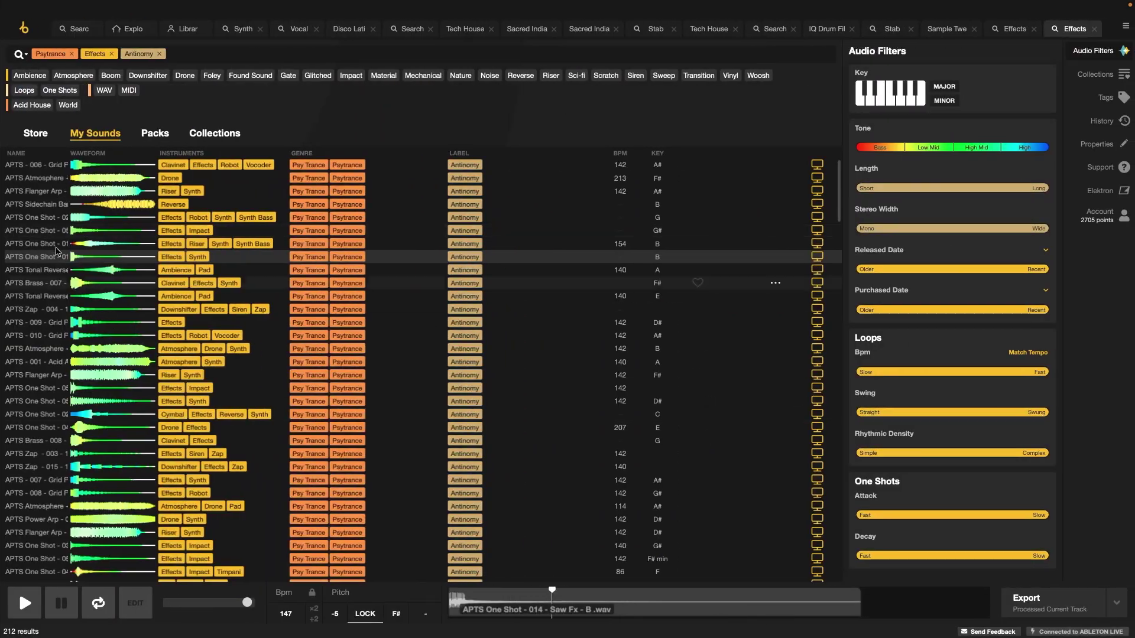
{"action": "left_click", "coordinate": [60, 271]}
{"action": "left_click", "coordinate": [60, 284]}
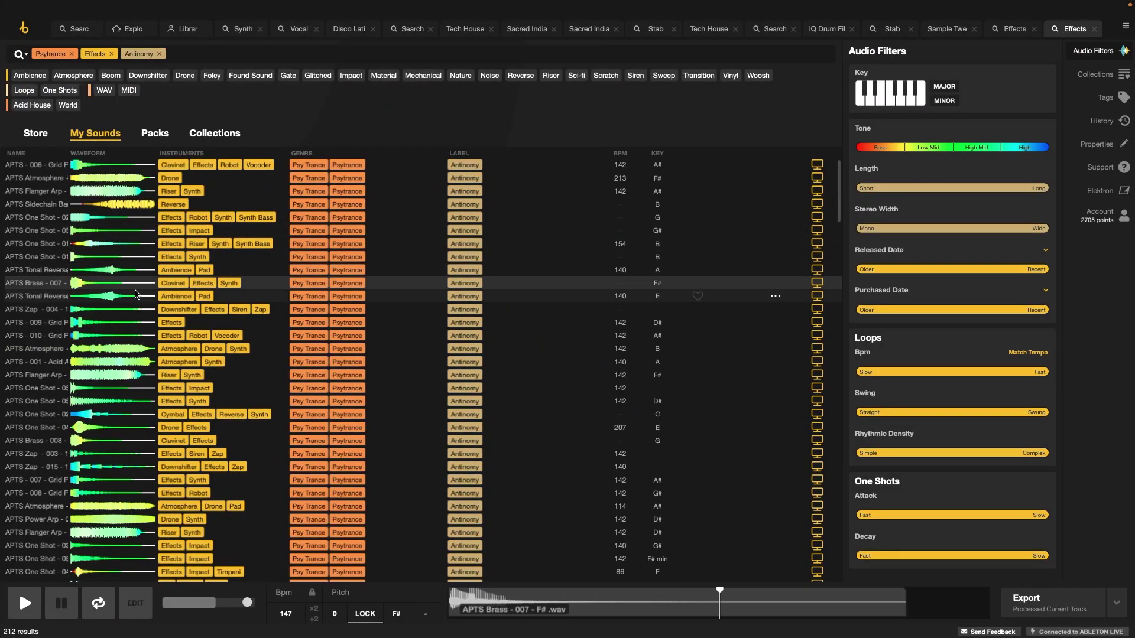
{"action": "key", "text": "Down"}
{"action": "key", "text": "Down"}
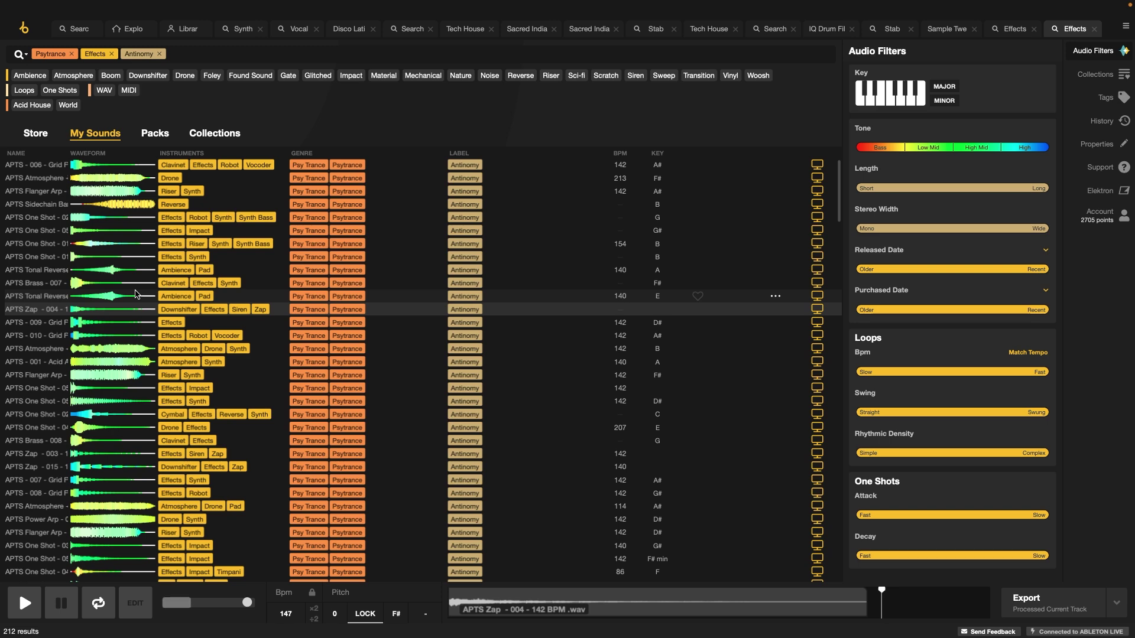
{"action": "key", "text": "Down"}
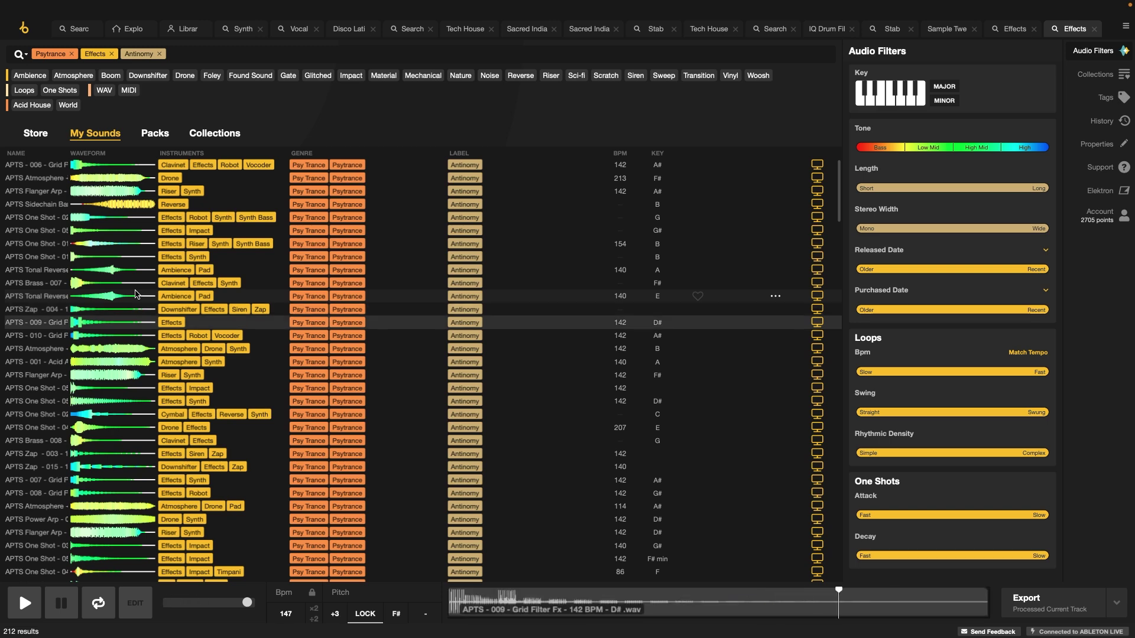
{"action": "key", "text": "Down"}
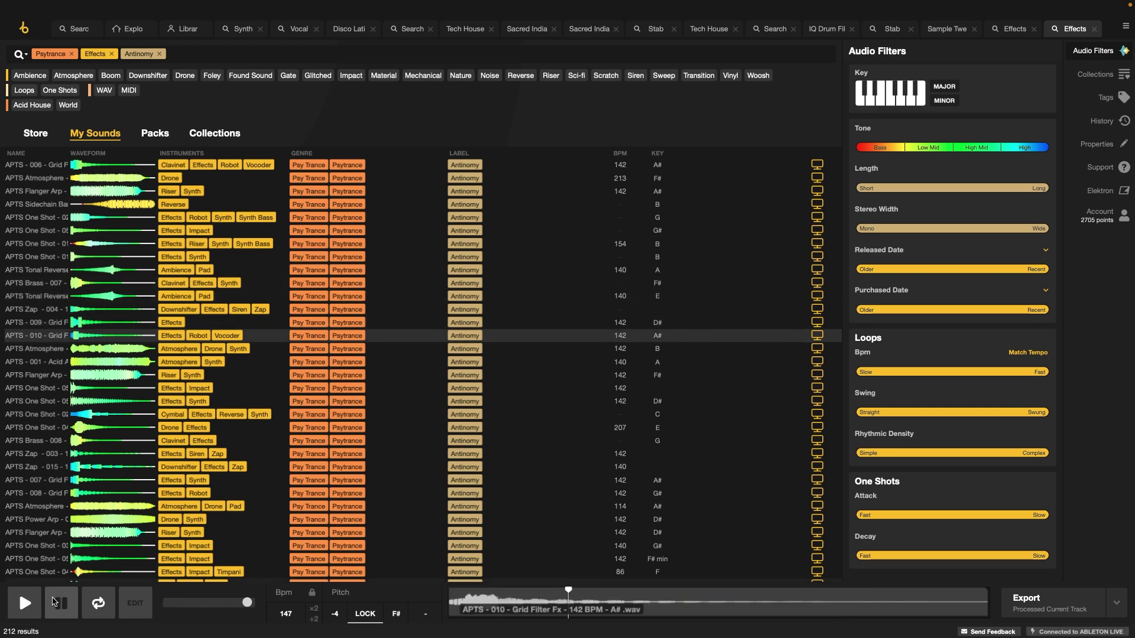
{"action": "left_click", "coordinate": [57, 602]}
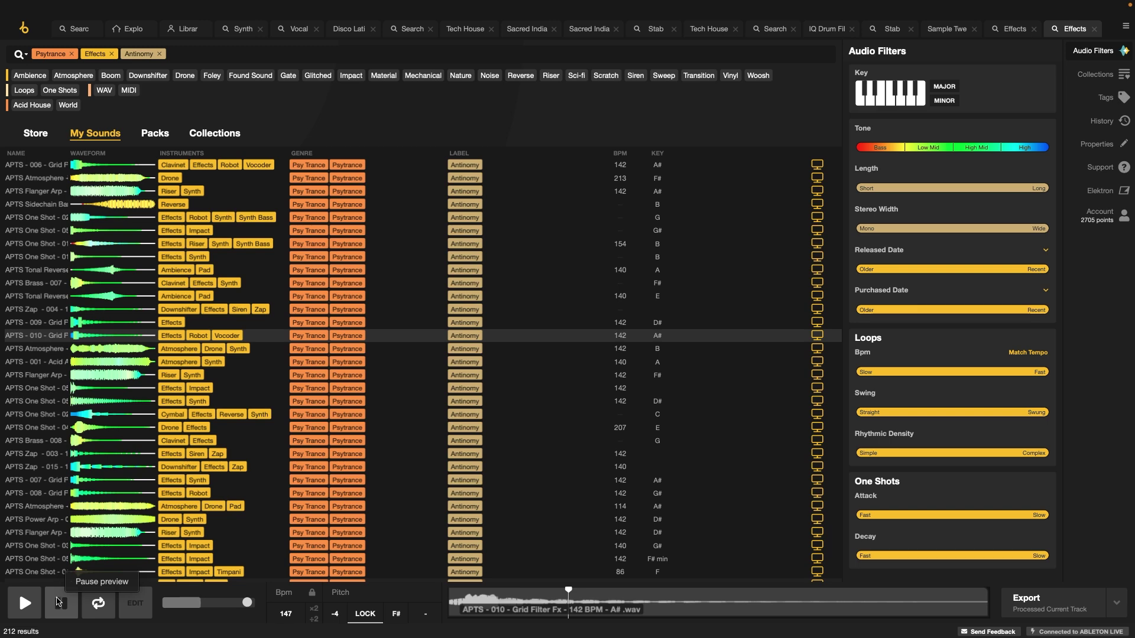
- Continue previewing the Antinomy effects, including APTS One Shot - 056 - Tom Fx, down to APTS - 004 - Random Psy
{"action": "key", "text": "Down"}
{"action": "key", "text": "Down"}
{"action": "key", "text": "Down"}
{"action": "key", "text": "Down"}
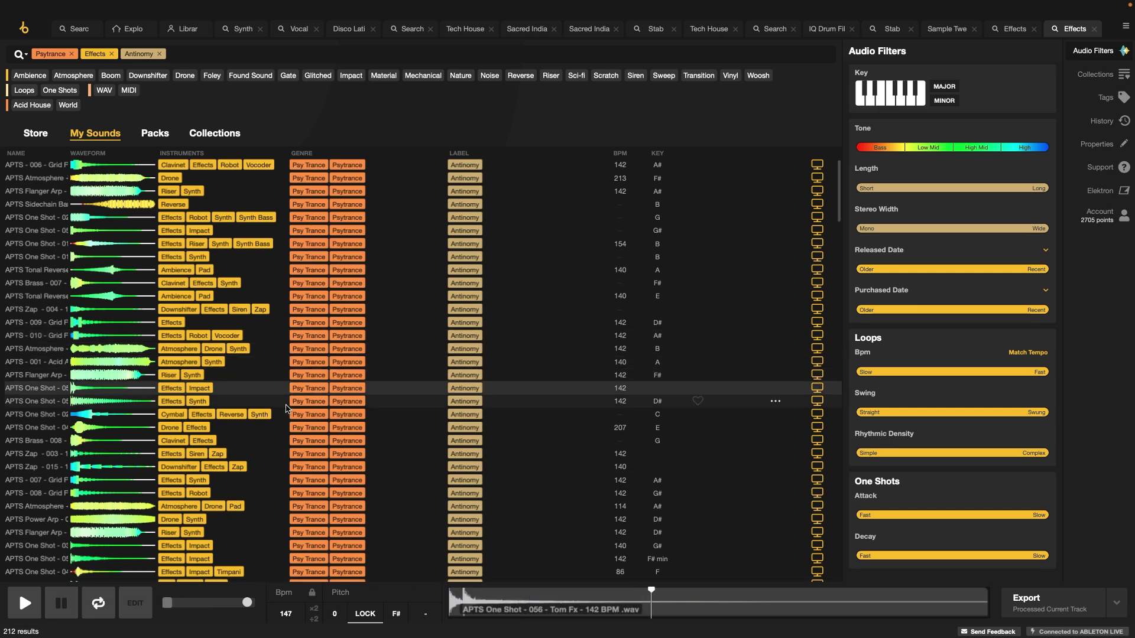
{"action": "key", "text": "Down"}
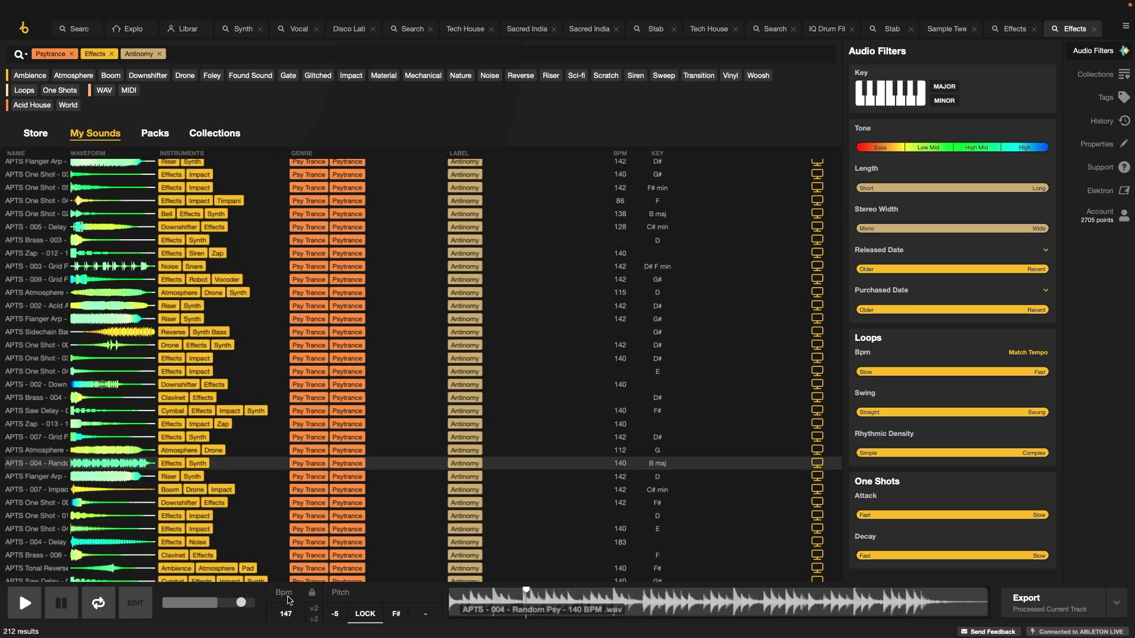
{"action": "left_click", "coordinate": [1044, 602]}
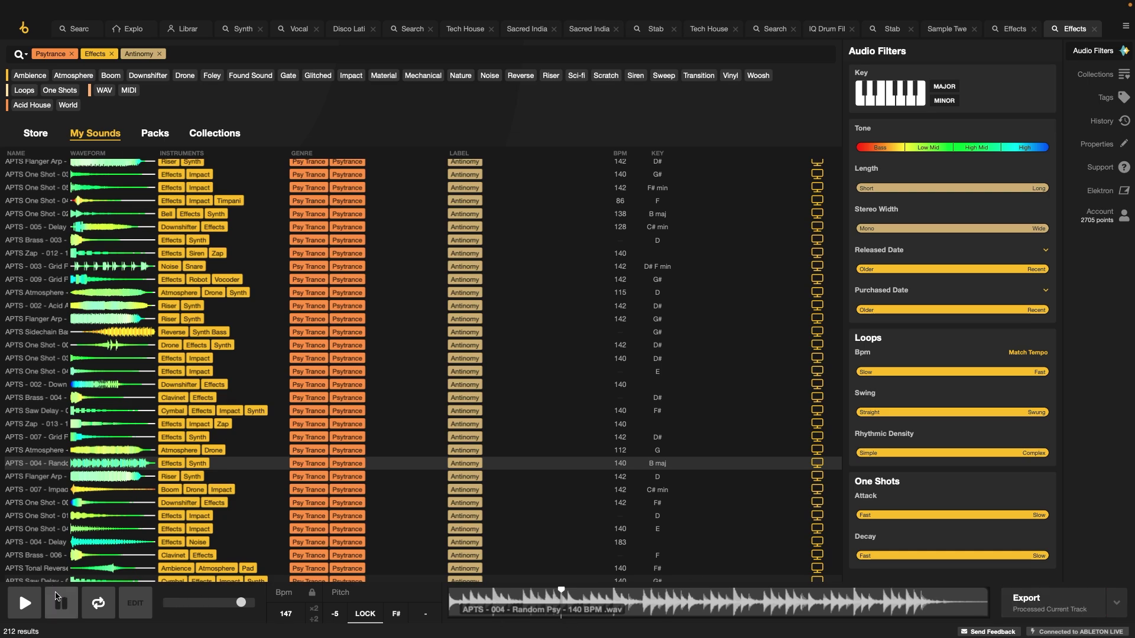
- Stop the Loopcloud preview, switch to Ableton Live and set the arrangement's fixed grid to 1/16
{"action": "left_click", "coordinate": [62, 602]}
{"action": "key", "text": "ctrl+Left"}
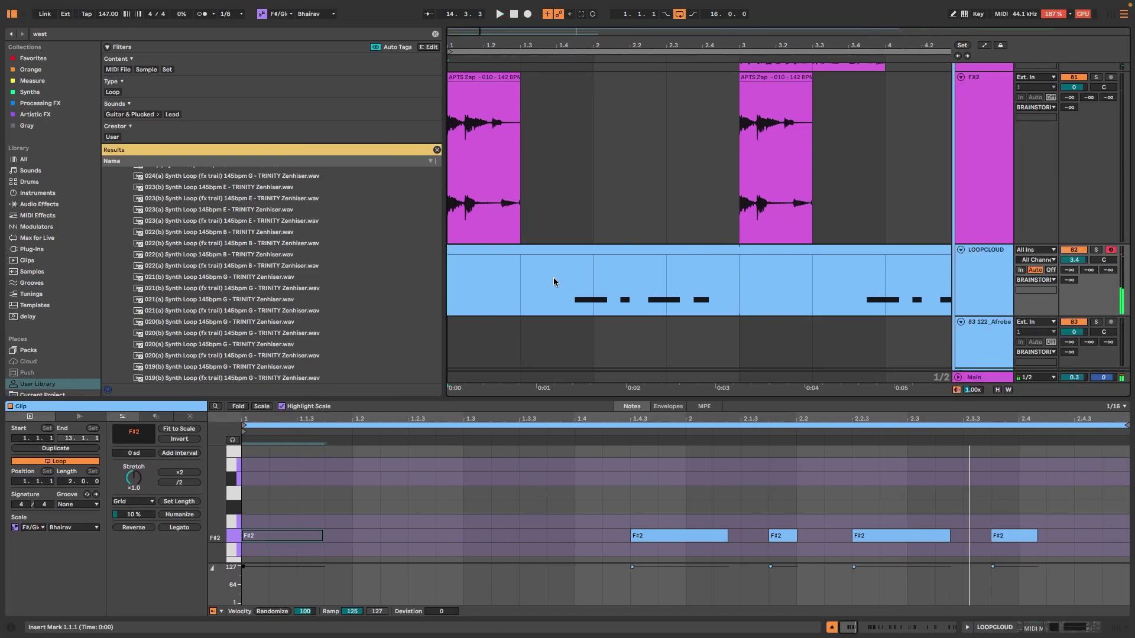
{"action": "scroll", "coordinate": [557, 275], "scroll_direction": "up", "scroll_amount": 3}
{"action": "scroll", "coordinate": [559, 275], "scroll_direction": "down", "scroll_amount": 4}
{"action": "right_click", "coordinate": [589, 177]}
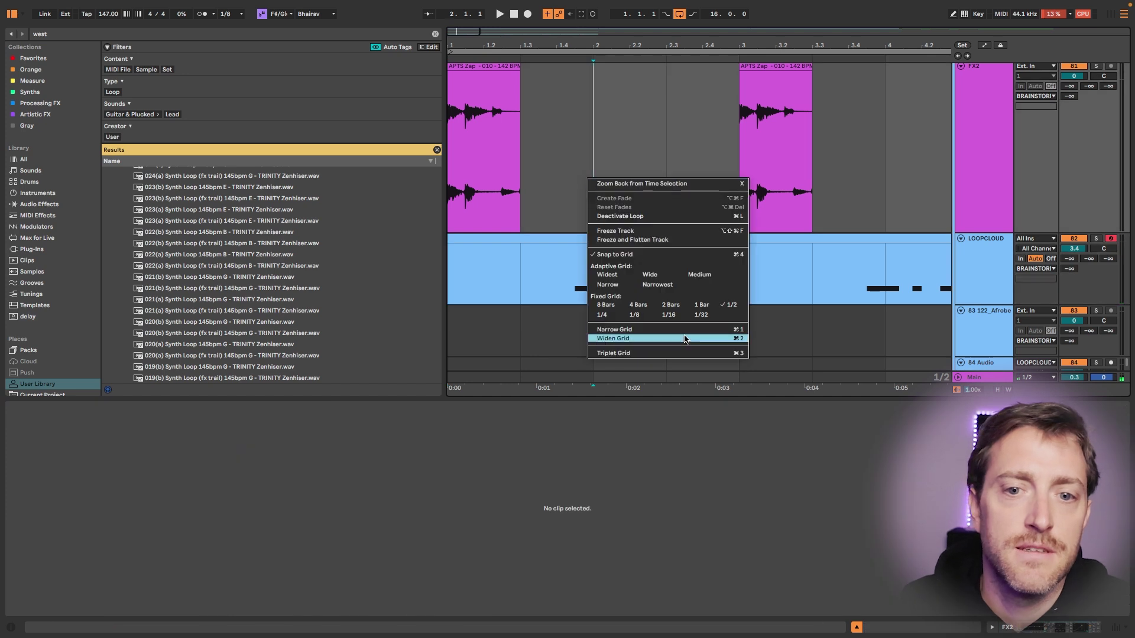
{"action": "left_click", "coordinate": [668, 320]}
{"action": "scroll", "coordinate": [602, 229], "scroll_direction": "up", "scroll_amount": 3}
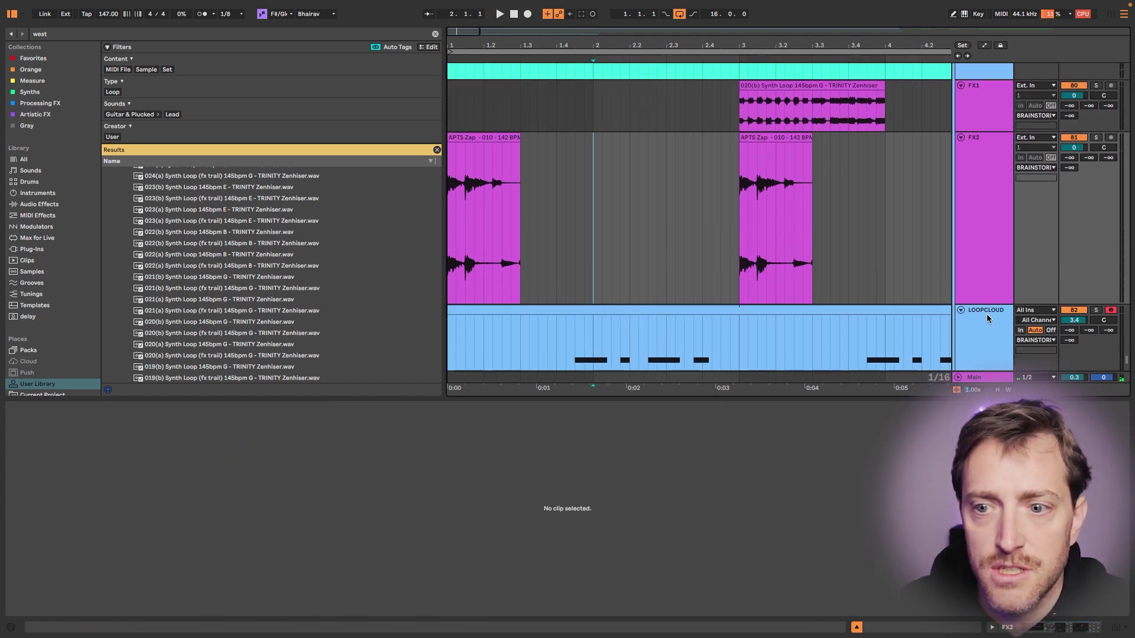
- Insert a new audio track between FX2 and LOOPCLOUD and rename it FX3
{"action": "left_click", "coordinate": [981, 329]}
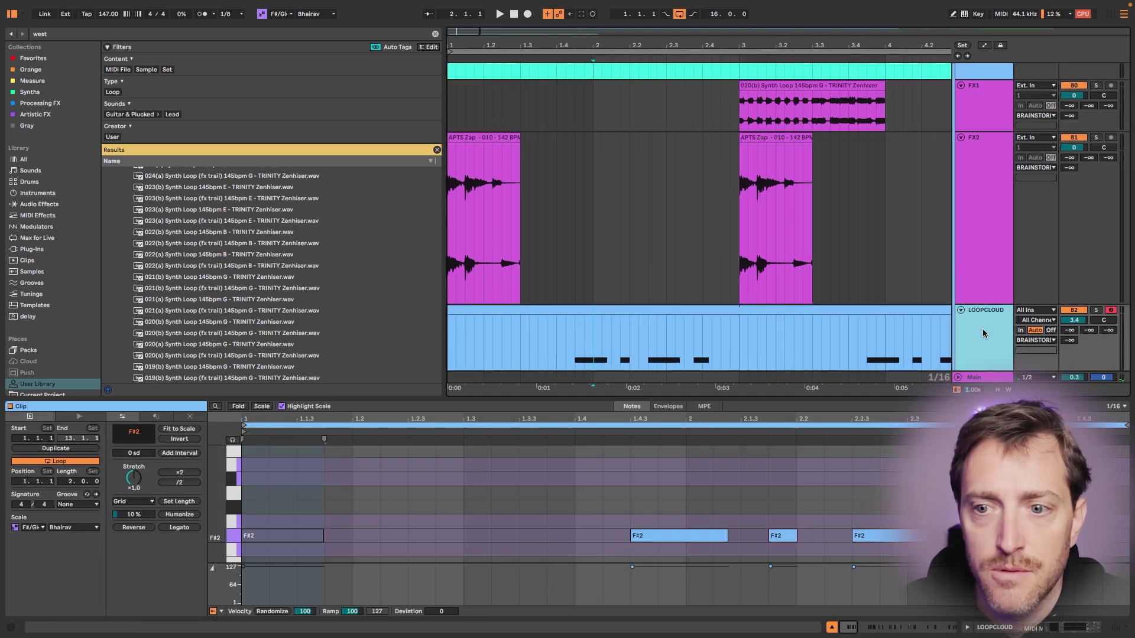
{"action": "left_click", "coordinate": [972, 260]}
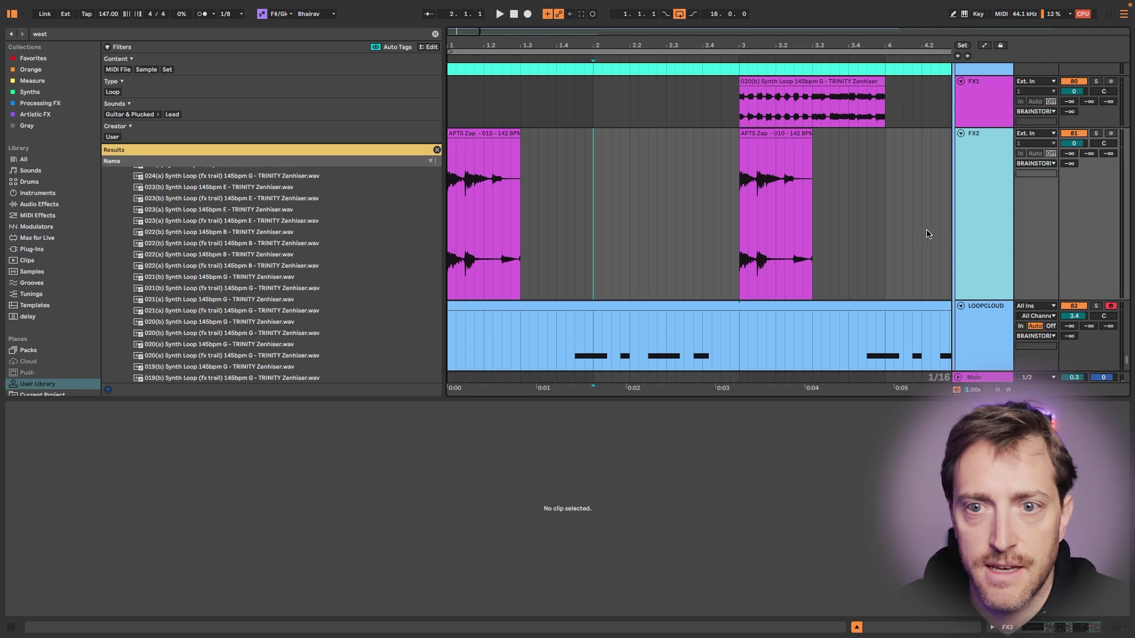
{"action": "key", "text": "ctrl+t"}
{"action": "scroll", "coordinate": [984, 267], "scroll_direction": "down", "scroll_amount": 3}
{"action": "key", "text": "ctrl+r"}
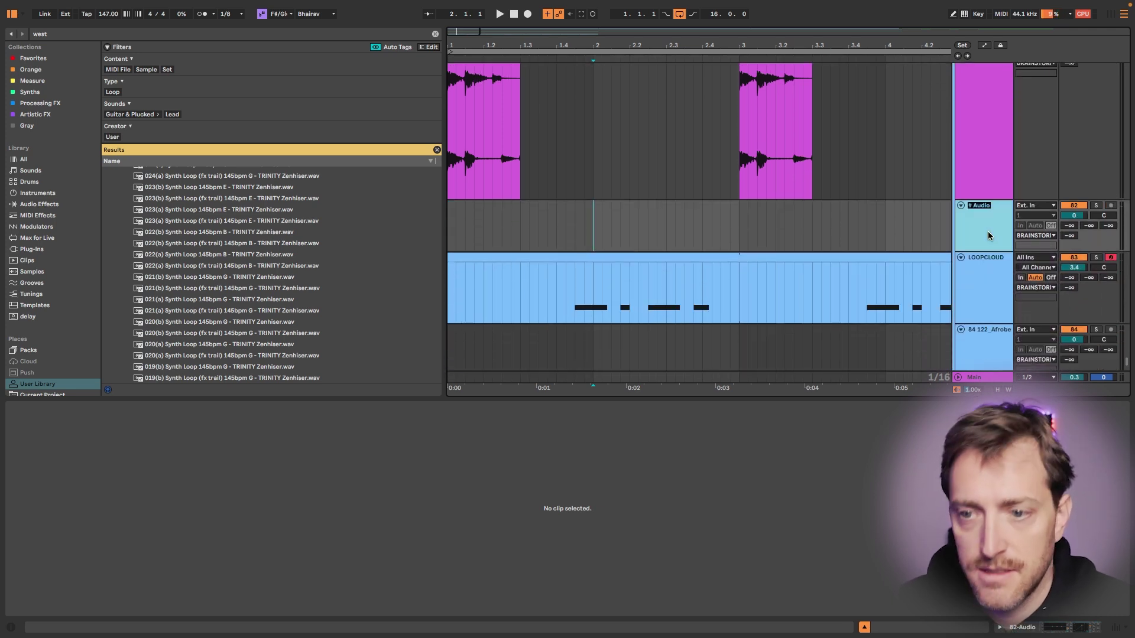
{"action": "type", "text": "FX"}
{"action": "key", "text": "Return"}
{"action": "type", "text": "3"}
{"action": "key", "text": "Return"}
{"action": "scroll", "coordinate": [945, 231], "scroll_direction": "up", "scroll_amount": 1}
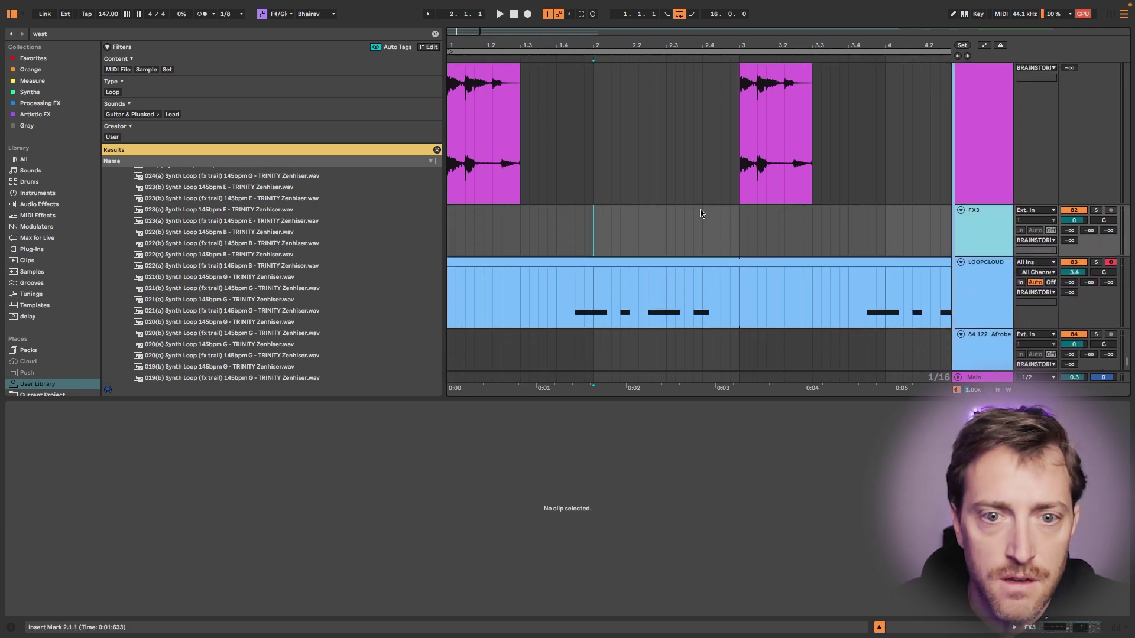
- Place the processed APTS - 004 - Random Psy sample on FX3 at 1.4.3 and enlarge the track's height
{"action": "left_click", "coordinate": [650, 229]}
{"action": "left_click", "coordinate": [549, 226]}
{"action": "left_click", "coordinate": [570, 223]}
{"action": "key", "text": "ctrl+v"}
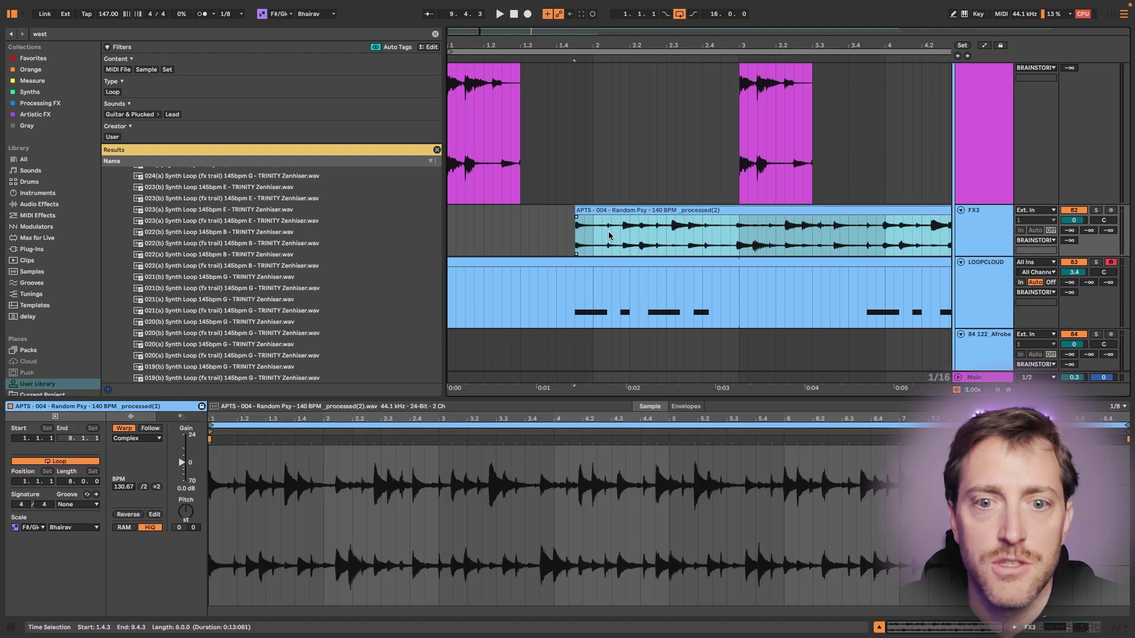
{"action": "scroll", "coordinate": [603, 251], "scroll_direction": "up", "scroll_amount": 5}
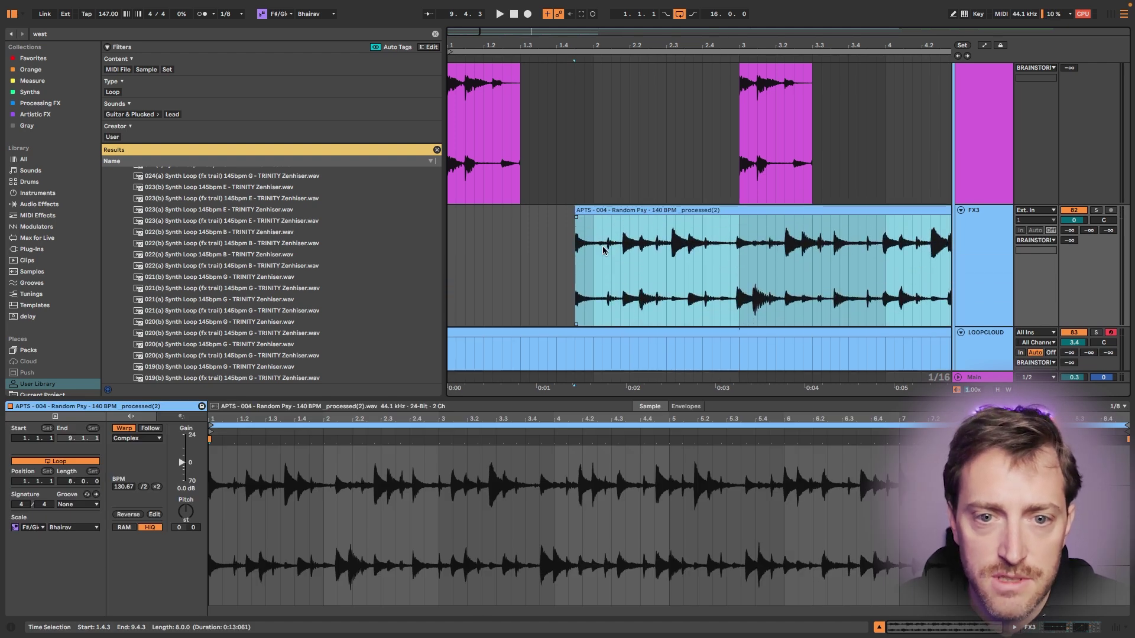
{"action": "scroll", "coordinate": [601, 257], "scroll_direction": "down", "scroll_amount": 2}
{"action": "scroll", "coordinate": [609, 253], "scroll_direction": "up", "scroll_amount": 5}
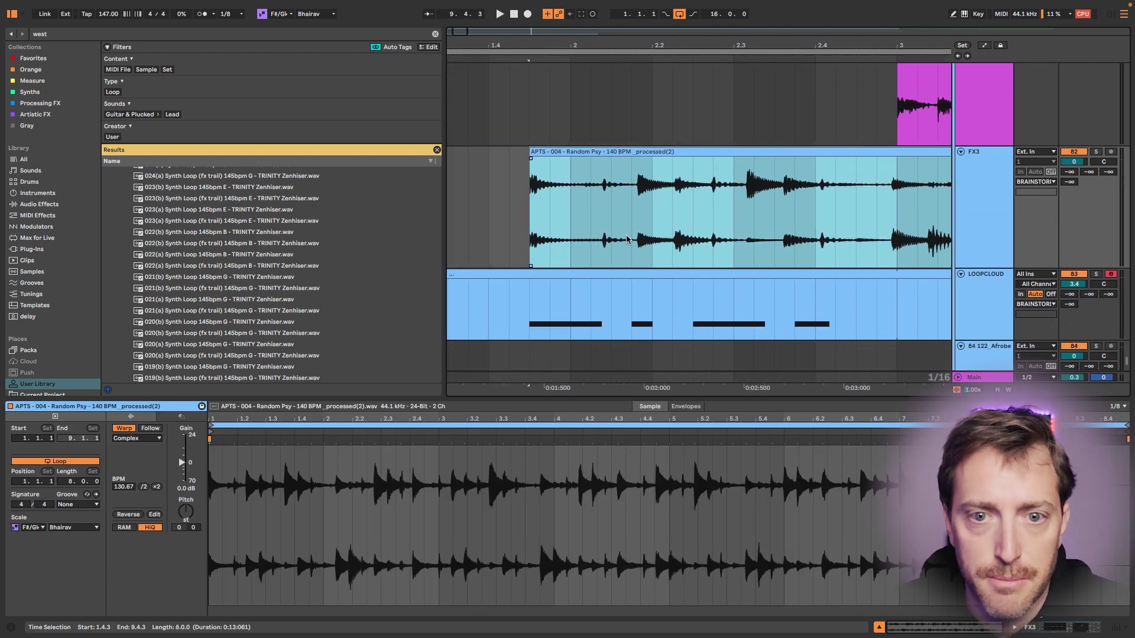
- Turn off warping for the Random Psy clip on FX3
{"action": "left_click", "coordinate": [627, 238]}
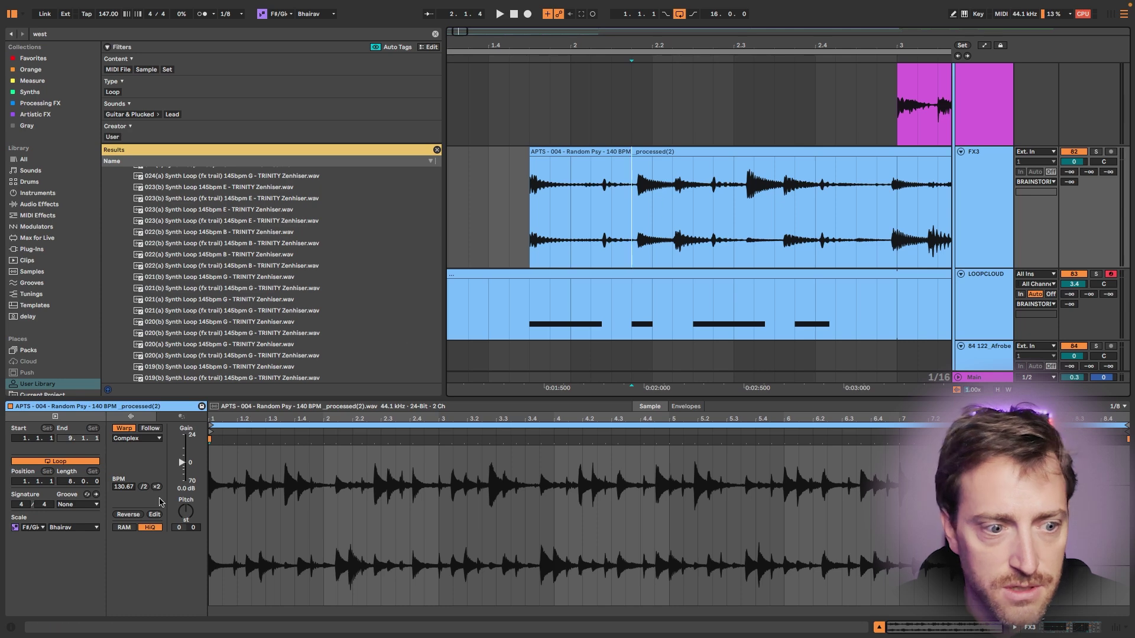
{"action": "left_click", "coordinate": [586, 151]}
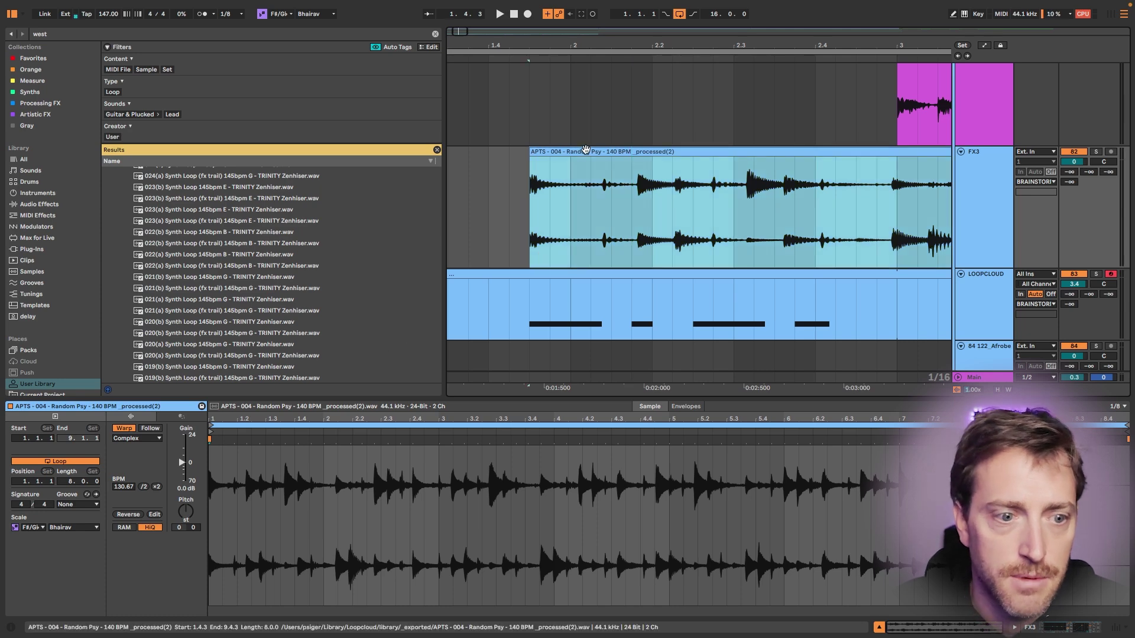
{"action": "left_click", "coordinate": [123, 428]}
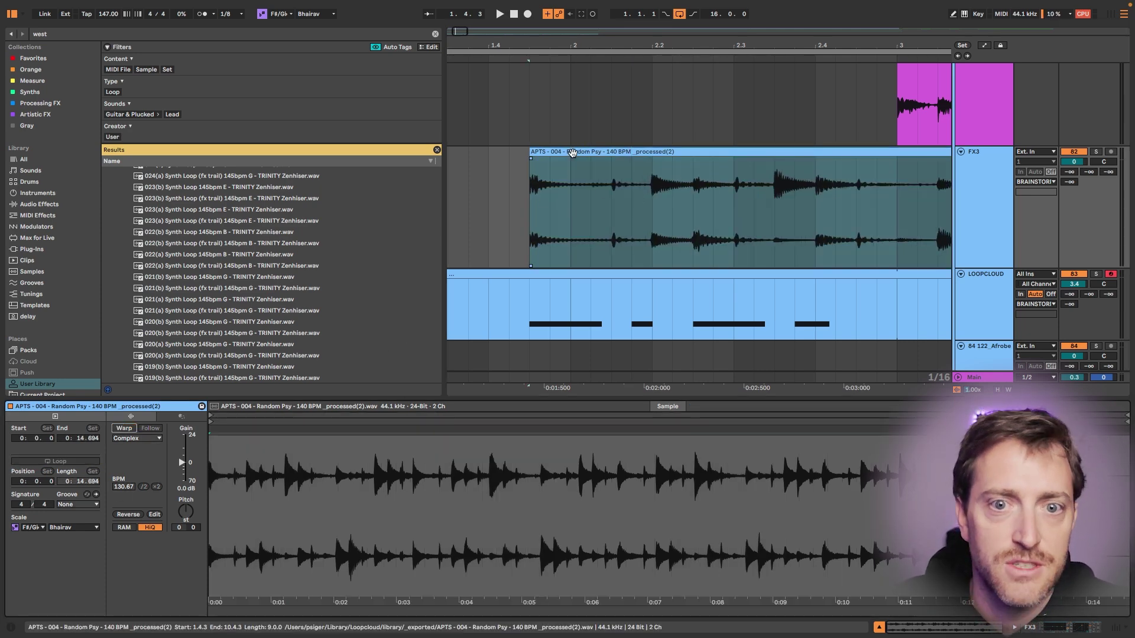
{"action": "scroll", "coordinate": [584, 272], "scroll_direction": "down", "scroll_amount": 1}
{"action": "scroll", "coordinate": [584, 272], "scroll_direction": "left", "scroll_amount": 1}
{"action": "left_click", "coordinate": [634, 226]}
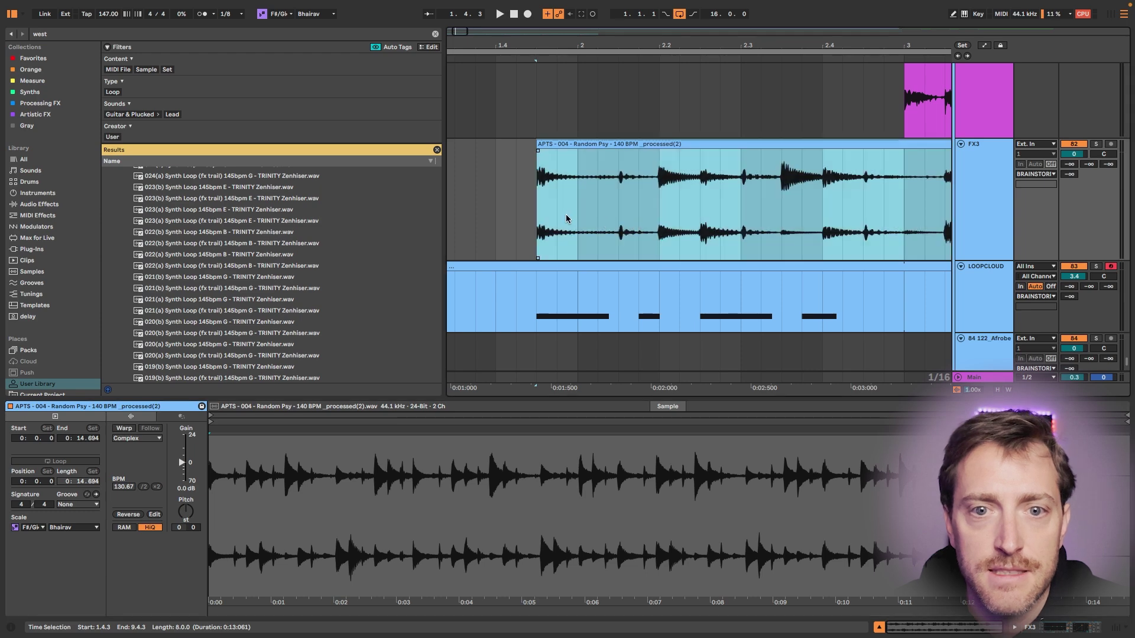
- Split the Random Psy clip at 2.2.1 and paste full copies of the sample on FX3 at 2.1.4, 2.2.3 and 2.3.4
{"action": "left_click", "coordinate": [660, 182]}
{"action": "key", "text": "ctrl+e"}
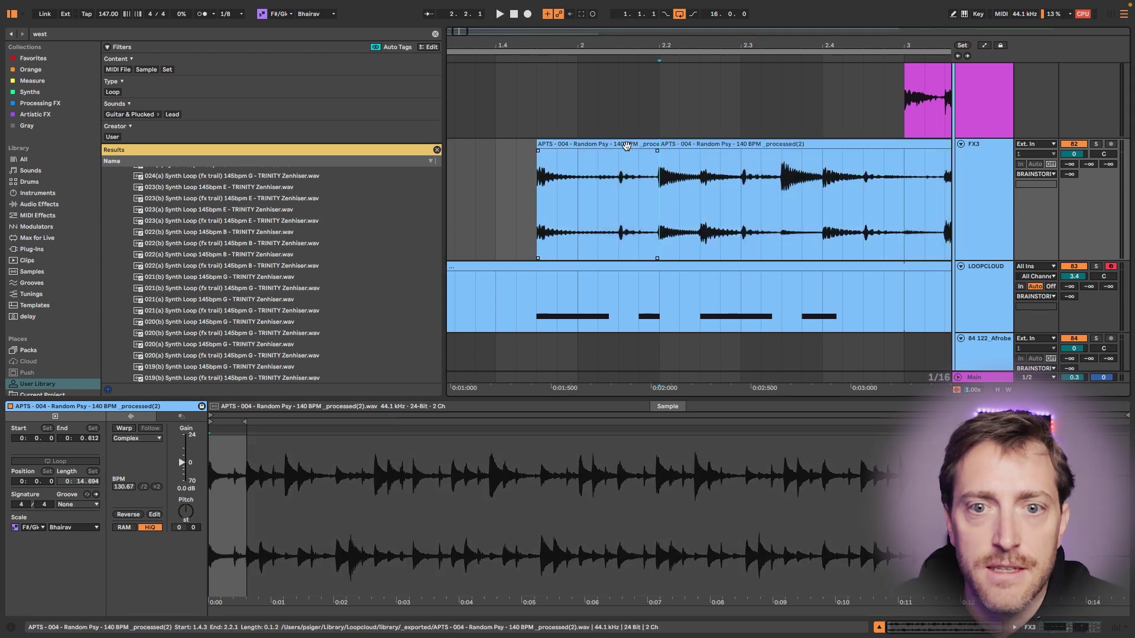
{"action": "key", "text": "ctrl+v"}
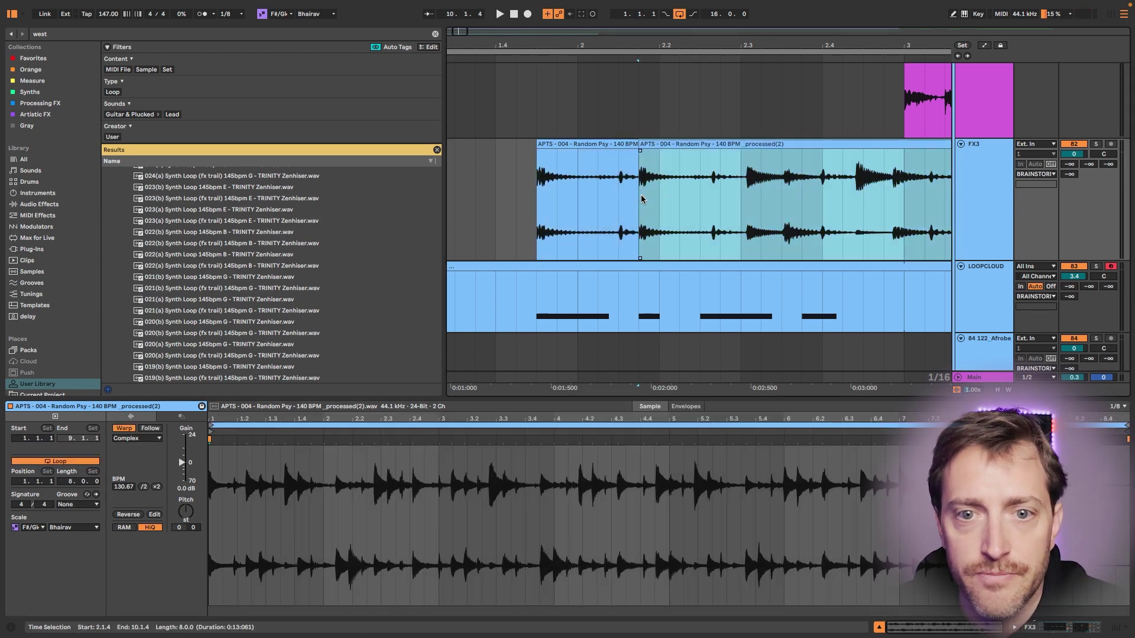
{"action": "scroll", "coordinate": [683, 225], "scroll_direction": "right", "scroll_amount": 2}
{"action": "left_click", "coordinate": [659, 218]}
{"action": "key", "text": "ctrl+v"}
{"action": "scroll", "coordinate": [662, 218], "scroll_direction": "right", "scroll_amount": 2}
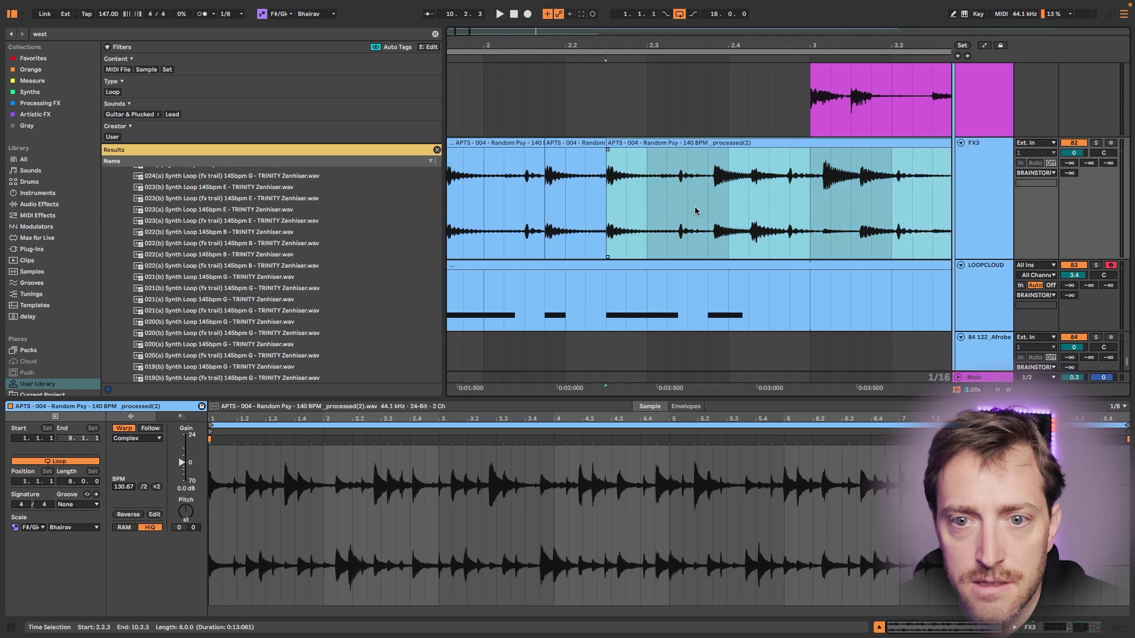
{"action": "left_click", "coordinate": [706, 210]}
{"action": "key", "text": "ctrl+v"}
- Split the last Random Psy copy at 3.1.1 and delete everything after that point
{"action": "scroll", "coordinate": [708, 210], "scroll_direction": "down", "scroll_amount": 3}
{"action": "left_click", "coordinate": [767, 177]}
{"action": "key", "text": "ctrl+v"}
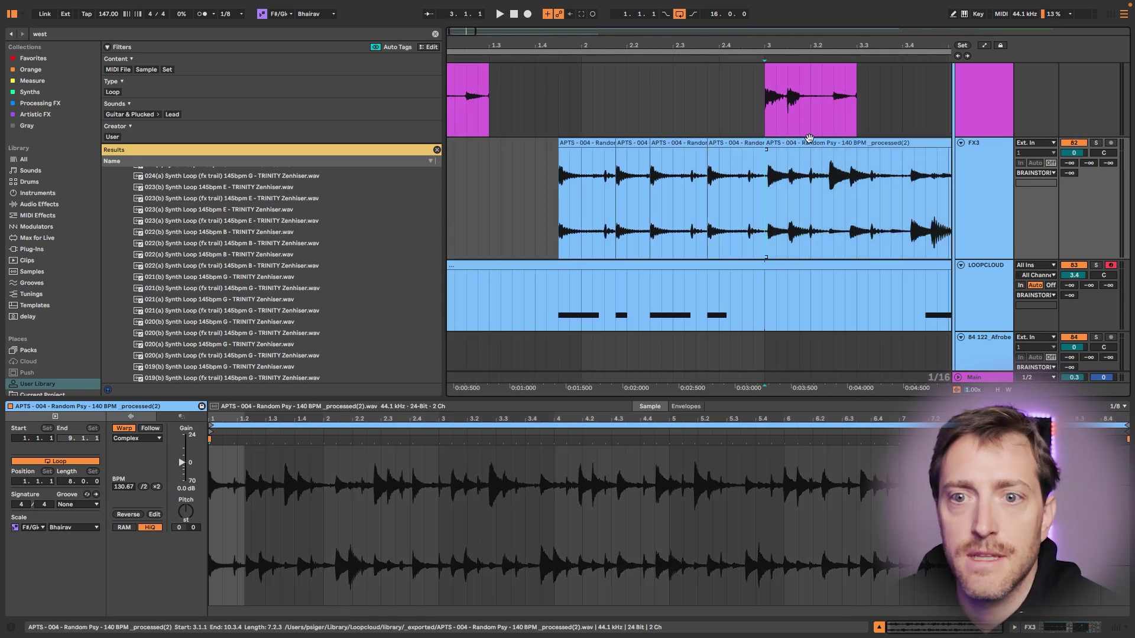
{"action": "key", "text": "Delete"}
{"action": "left_click", "coordinate": [828, 222]}
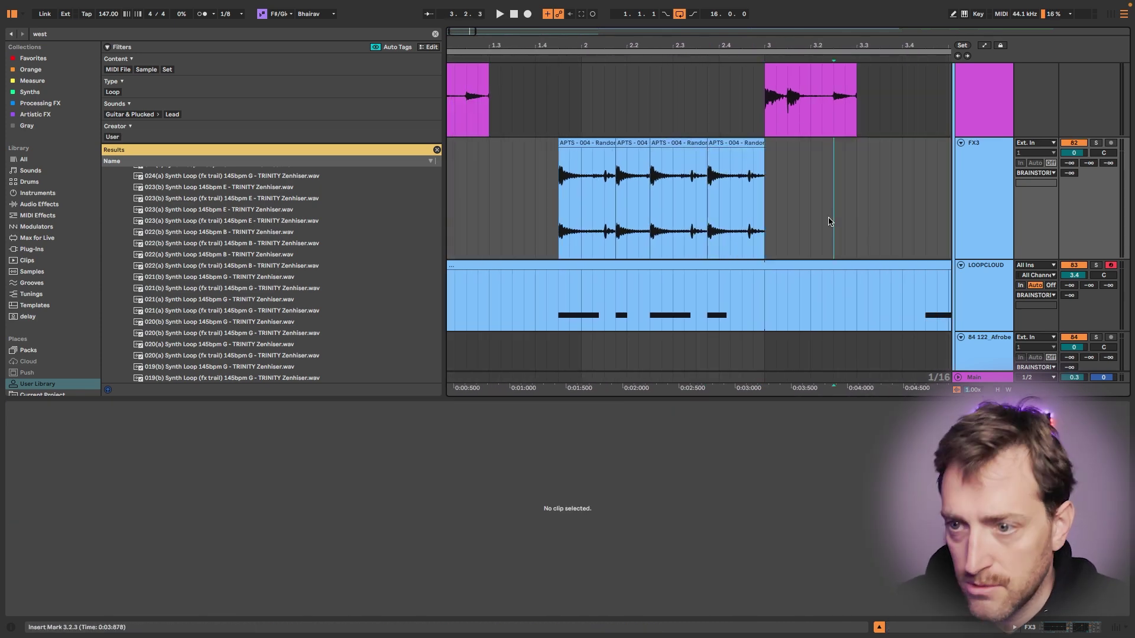
- Map the Z key to the LOOPCLOUD track's activator and use it to mute the track
{"action": "key", "text": "ctrl+k"}
{"action": "left_click", "coordinate": [1064, 266]}
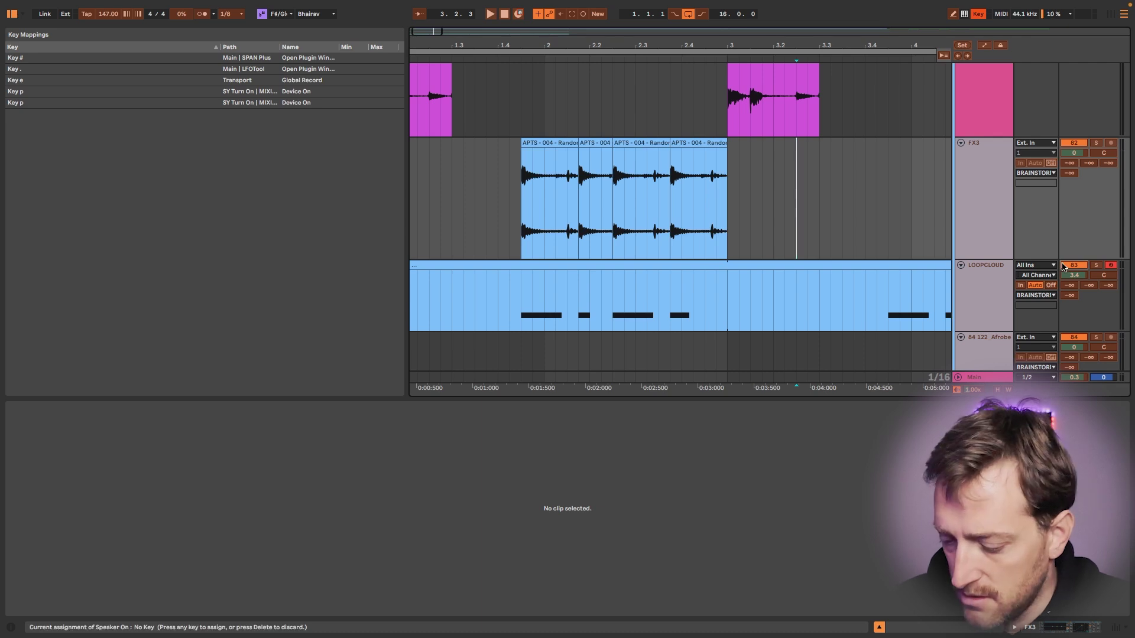
{"action": "key", "text": "z"}
{"action": "key", "text": "super+k"}
{"action": "key", "text": "z"}
{"action": "scroll", "coordinate": [808, 274], "scroll_direction": "left", "scroll_amount": 2}
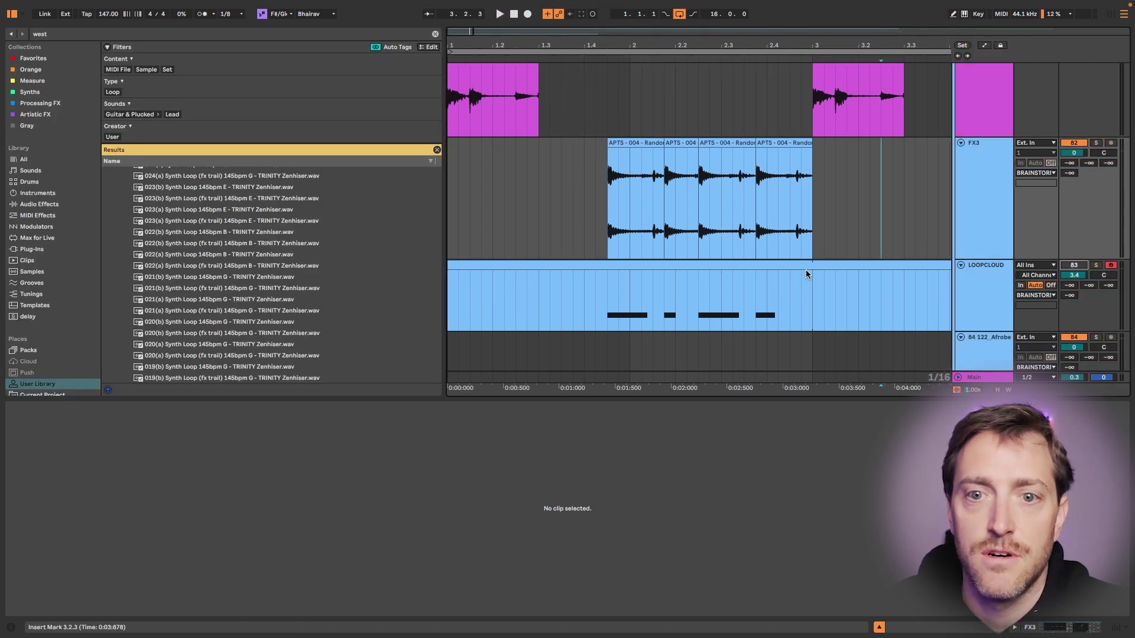
- Set the arrangement grid to 2 bars, loop bars 1 to 4 and start playback
{"action": "key", "text": "minus"}
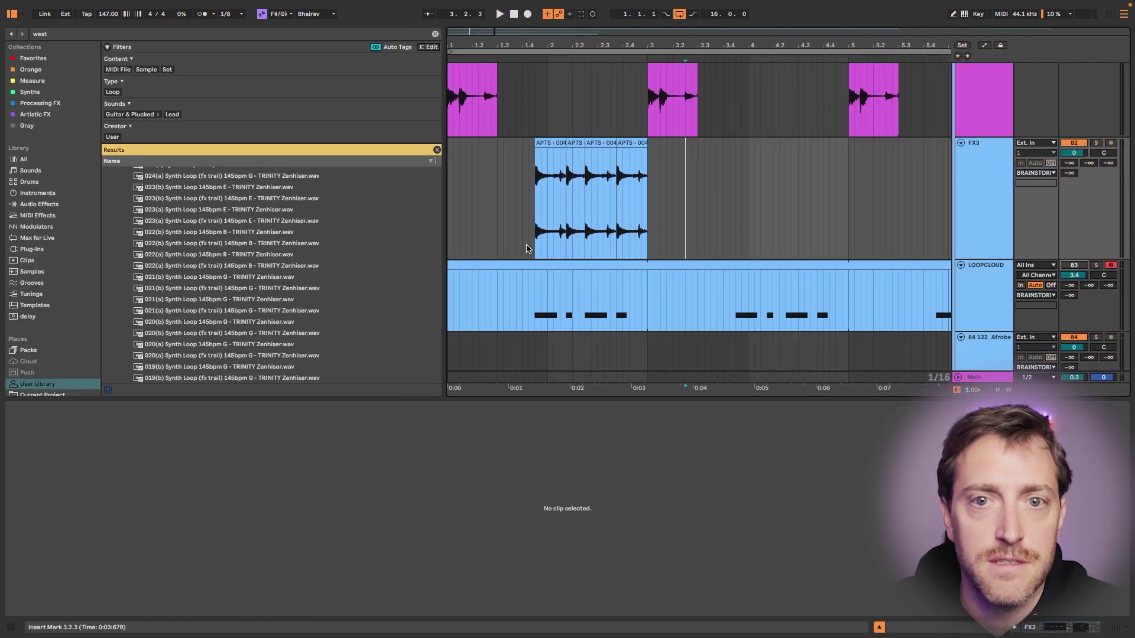
{"action": "right_click", "coordinate": [489, 182]}
{"action": "left_click", "coordinate": [570, 322]}
{"action": "key", "text": "space"}
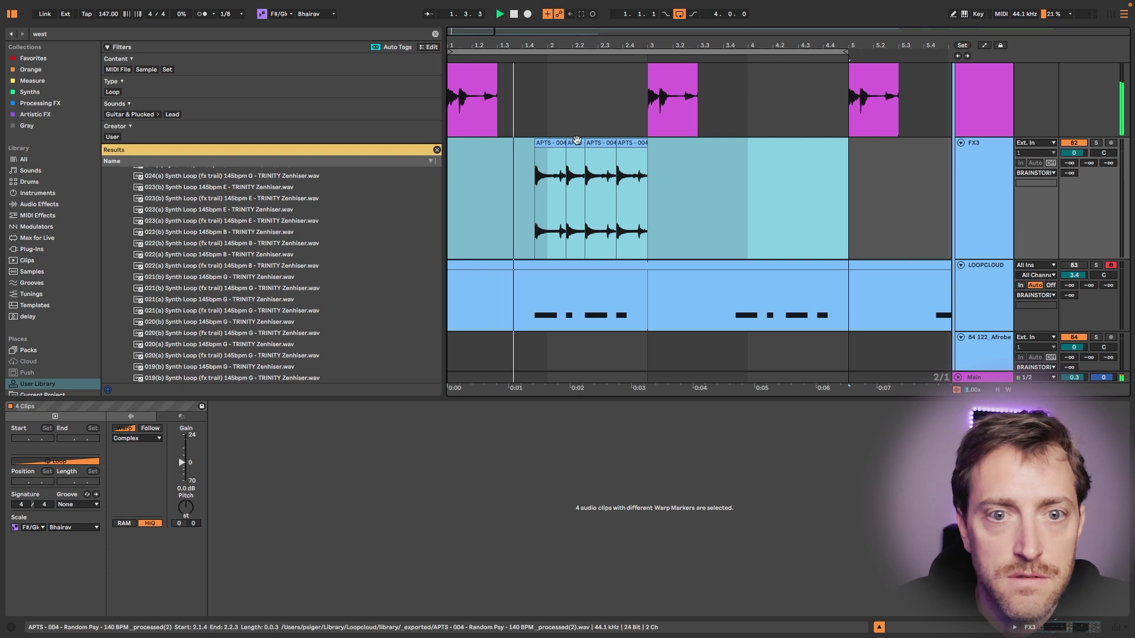
- Select all four Random Psy clips on FX3 and raise their gain to 8.8 dB
{"action": "left_click", "coordinate": [552, 143]}
{"action": "left_click", "coordinate": [551, 142]}
{"action": "left_click", "coordinate": [635, 143], "text": "shift"}
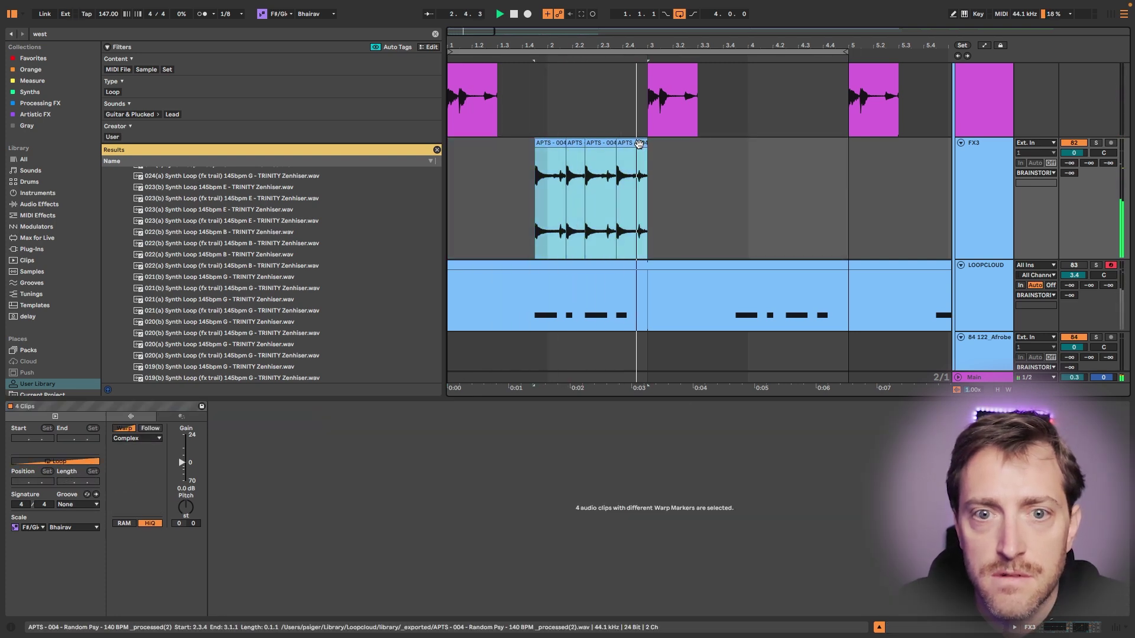
{"action": "left_click_drag", "start_coordinate": [185, 446], "coordinate": [185, 441]}
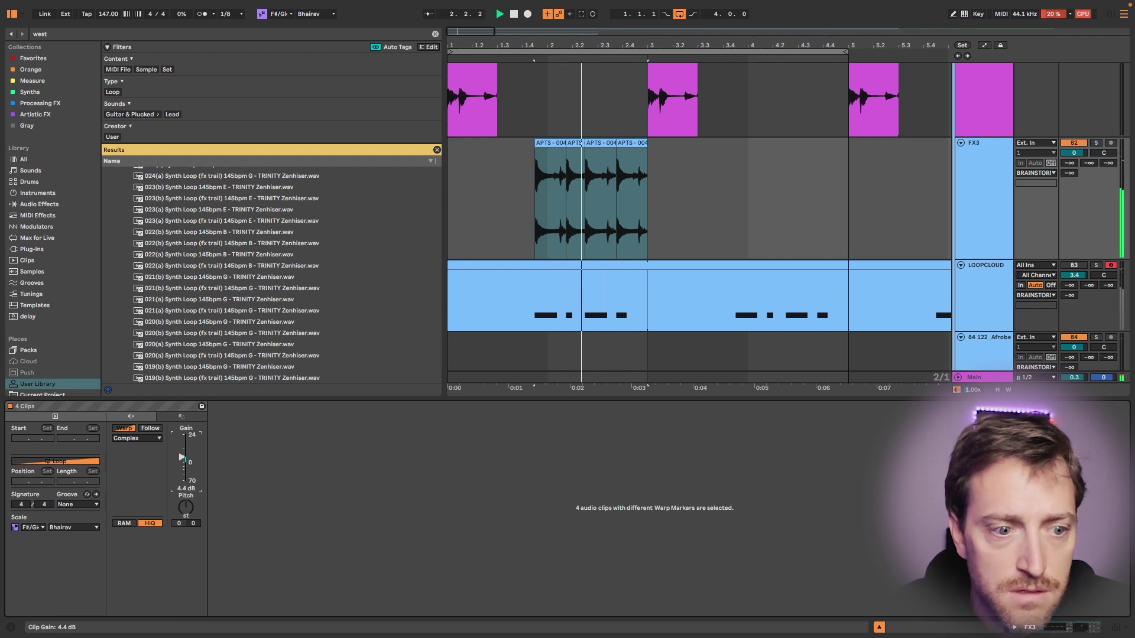
{"action": "left_click_drag", "start_coordinate": [183, 461], "coordinate": [183, 455]}
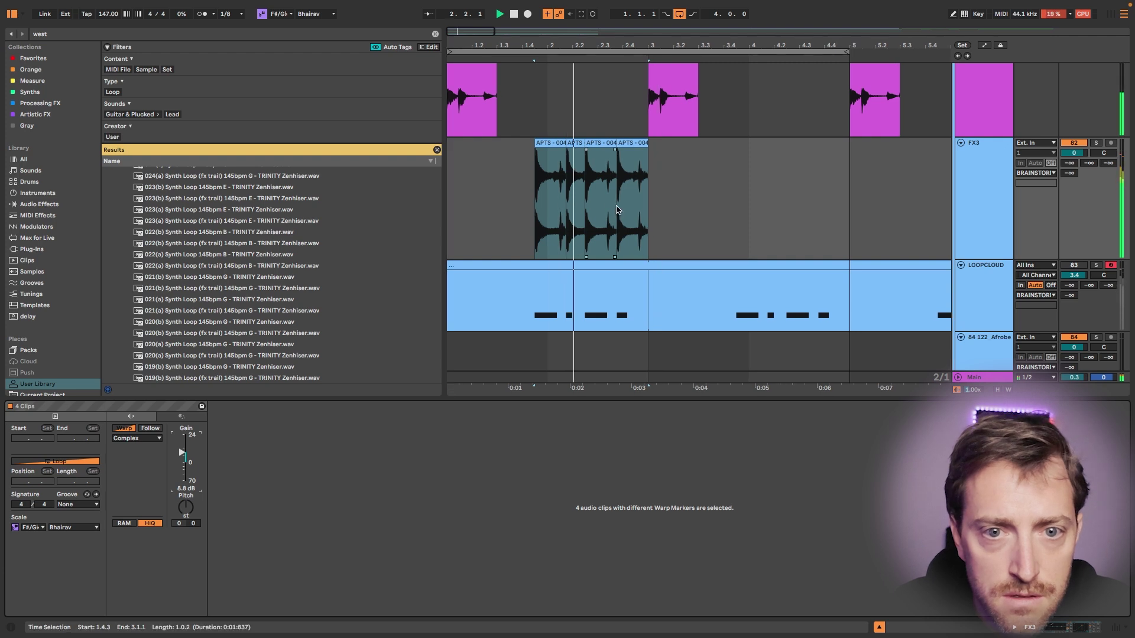
- Deactivate the first two Random Psy clips on FX3 and listen to the remaining two in the loop
{"action": "left_click", "coordinate": [574, 143]}
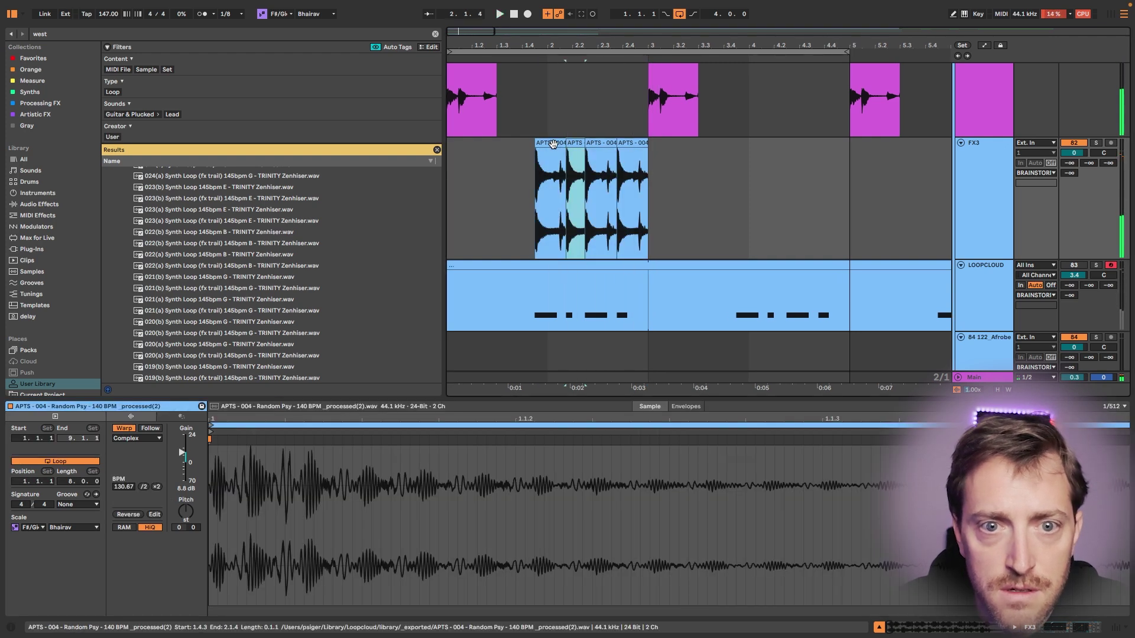
{"action": "left_click", "coordinate": [545, 144], "text": "shift"}
{"action": "key", "text": "0"}
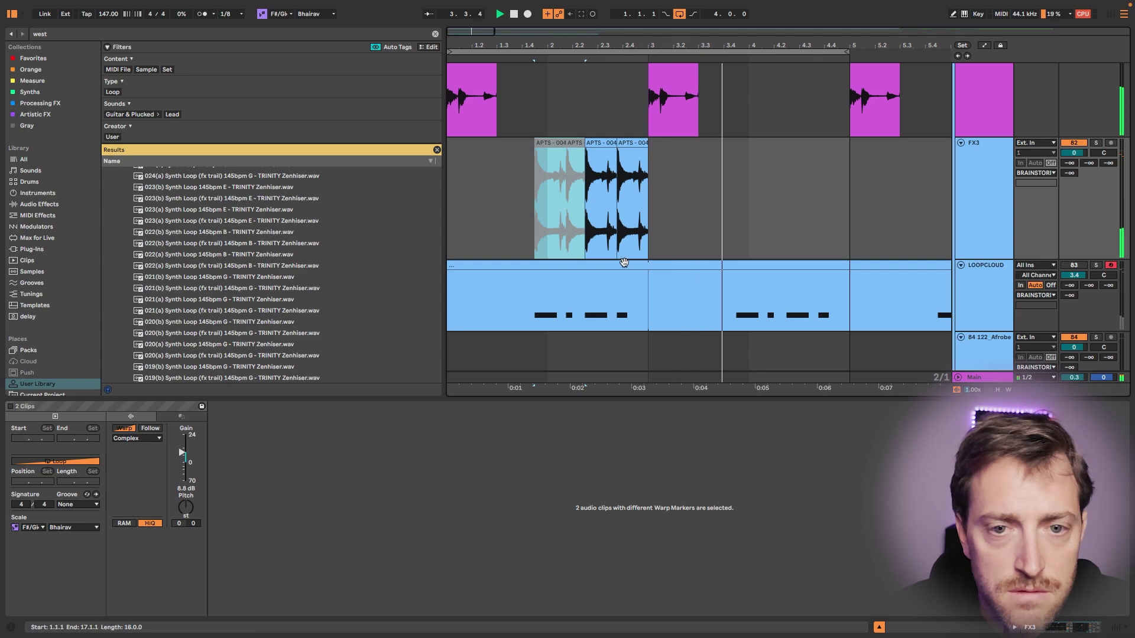
{"action": "scroll", "coordinate": [622, 255], "scroll_direction": "up", "scroll_amount": 5}
{"action": "key", "text": "space"}
- In the third Random Psy clip, set the sample grid to 1/16, warp the second transient to 1.2.1 and listen to it
{"action": "left_click", "coordinate": [610, 158]}
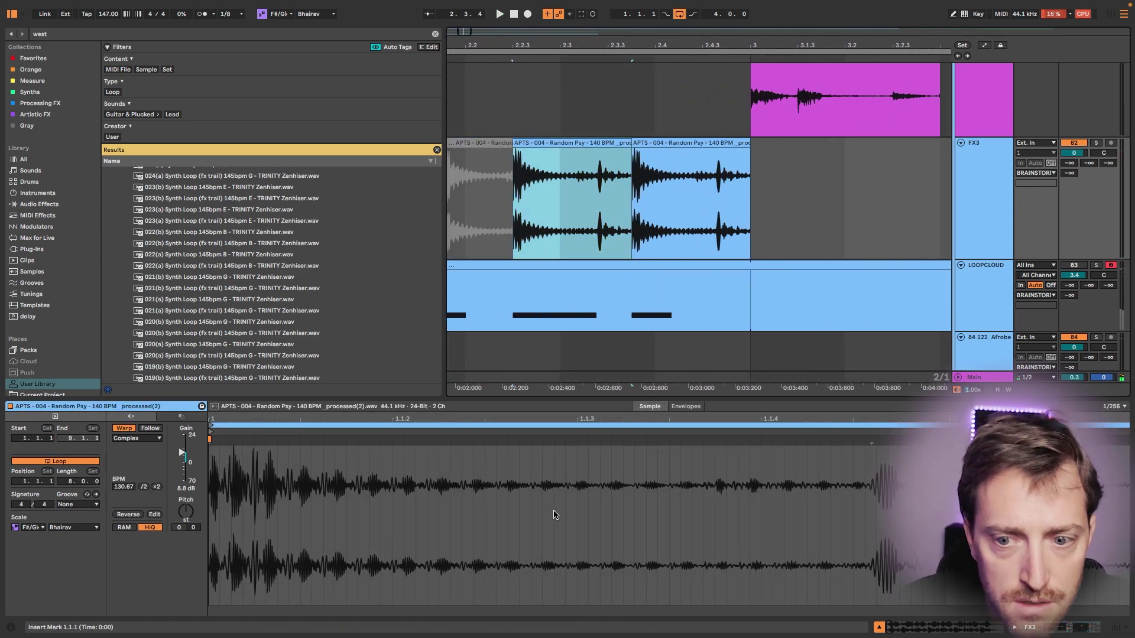
{"action": "right_click", "coordinate": [719, 487]}
{"action": "left_click", "coordinate": [806, 443]}
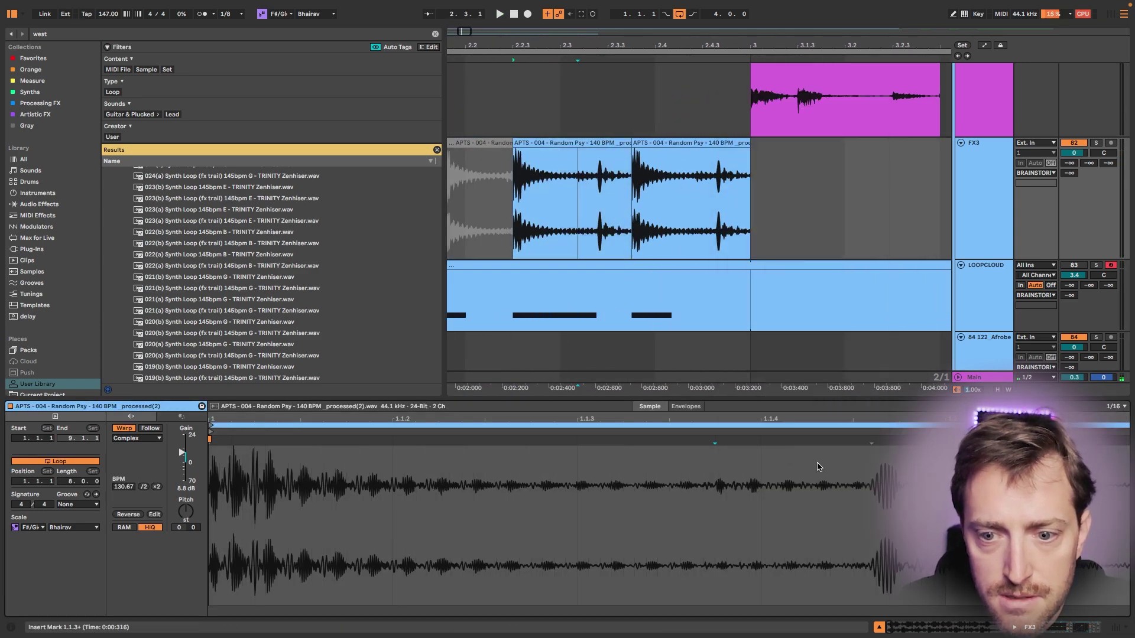
{"action": "scroll", "coordinate": [648, 468], "scroll_direction": "down", "scroll_amount": 3}
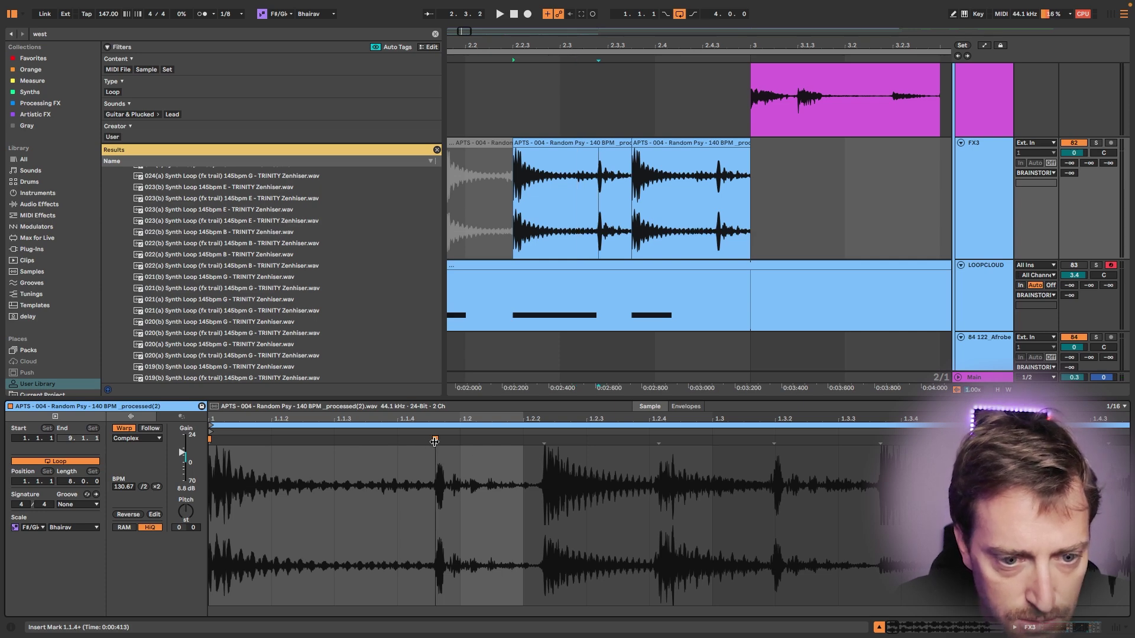
{"action": "left_click_drag", "start_coordinate": [435, 441], "coordinate": [462, 440]}
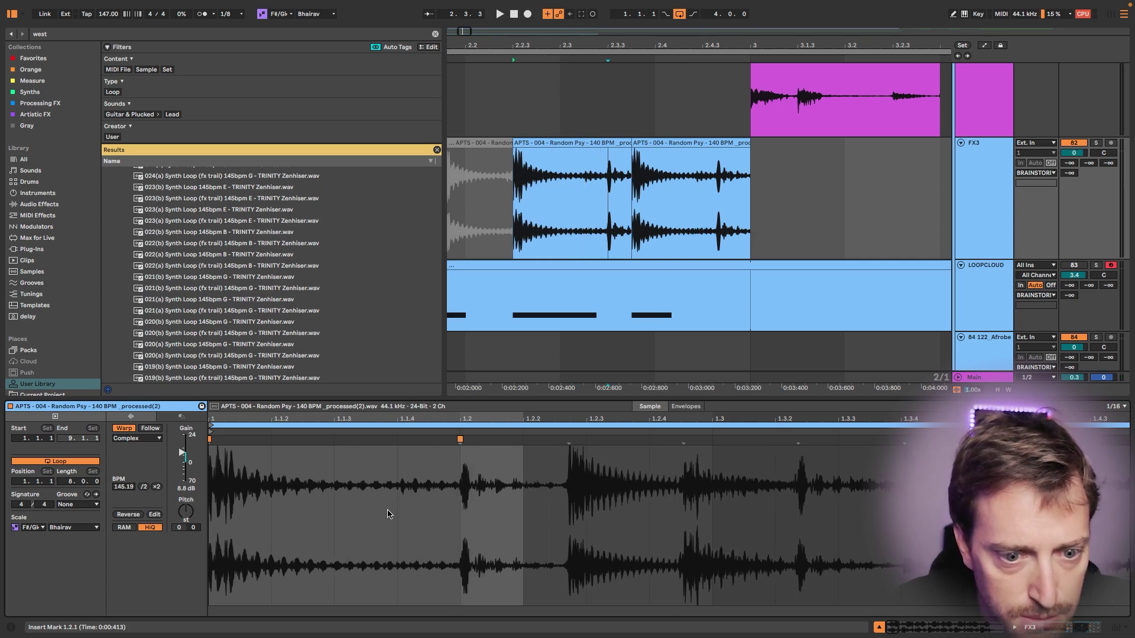
{"action": "key", "text": "space"}
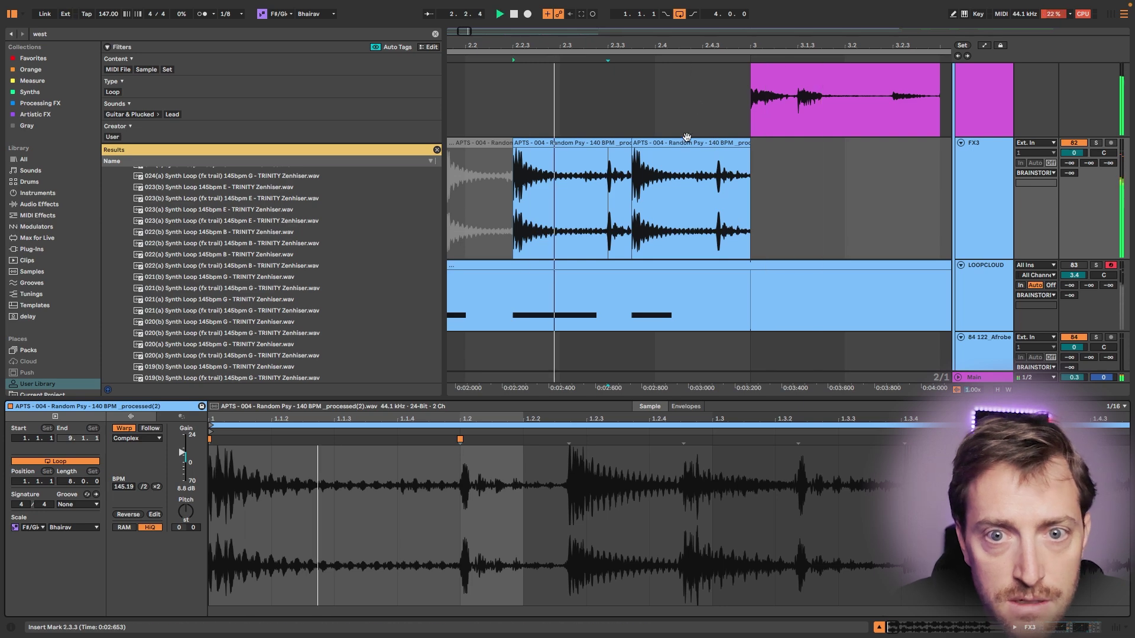
{"action": "key", "text": "space"}
- Shorten the last Random Psy clip to end just before its second transient, and play back the pattern from the third clip
{"action": "left_click", "coordinate": [702, 145]}
{"action": "left_click_drag", "start_coordinate": [740, 144], "coordinate": [714, 144]}
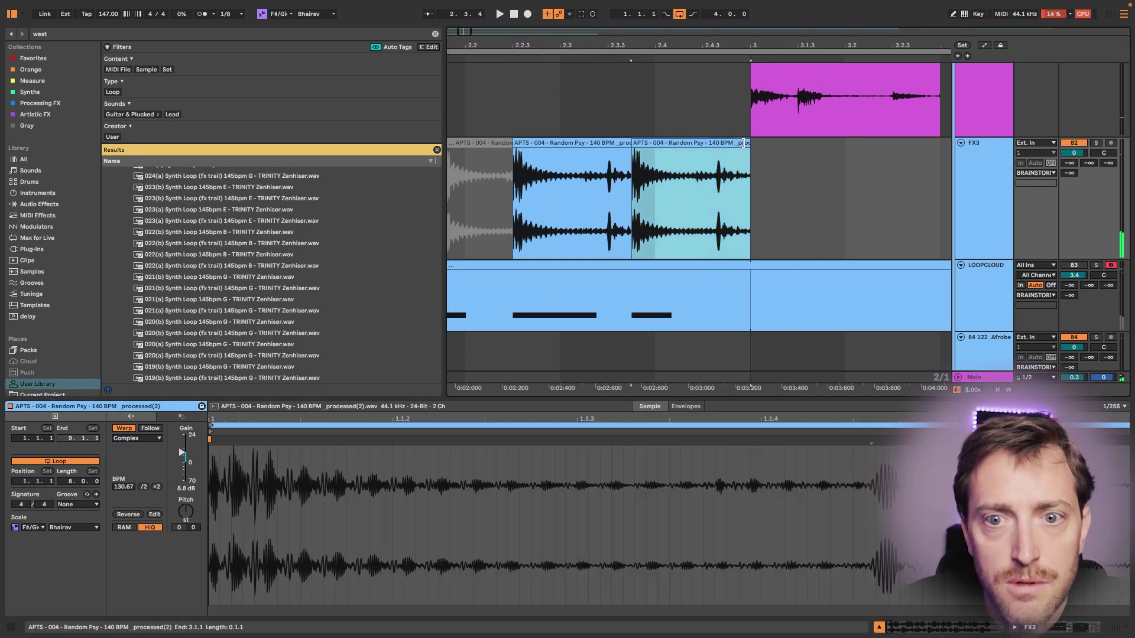
{"action": "key", "text": "space"}
{"action": "left_click", "coordinate": [592, 146]}
{"action": "key", "text": "space"}
{"action": "key", "text": "space"}
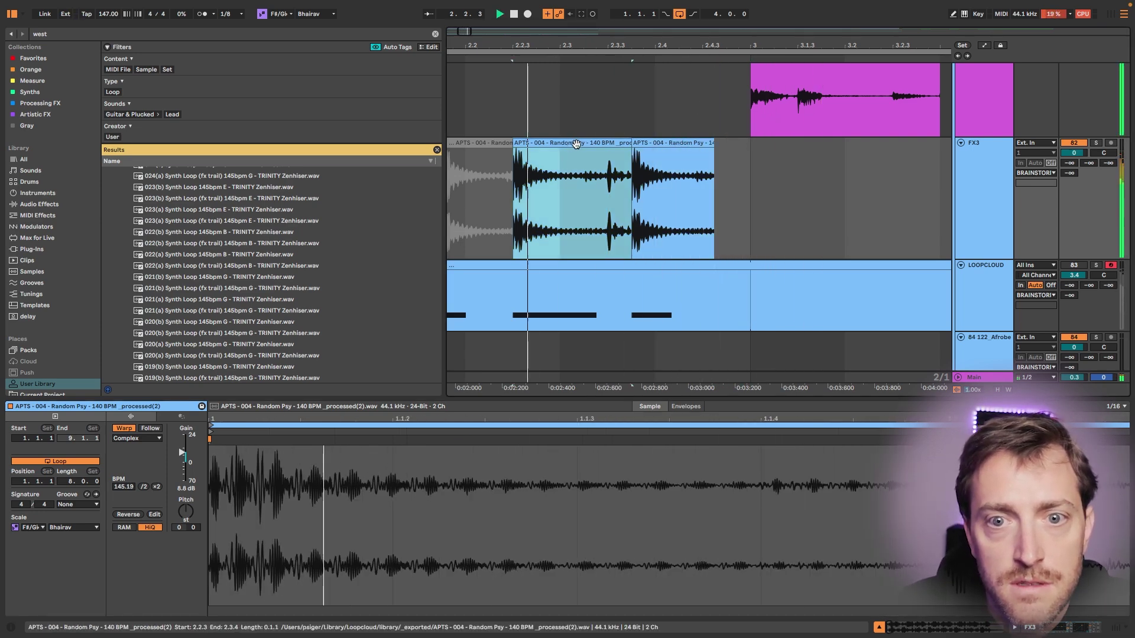
- Delete the two deactivated Random Psy clips on FX3
{"action": "scroll", "coordinate": [723, 150], "scroll_direction": "left", "scroll_amount": 4}
{"action": "scroll", "coordinate": [723, 147], "scroll_direction": "down", "scroll_amount": 5}
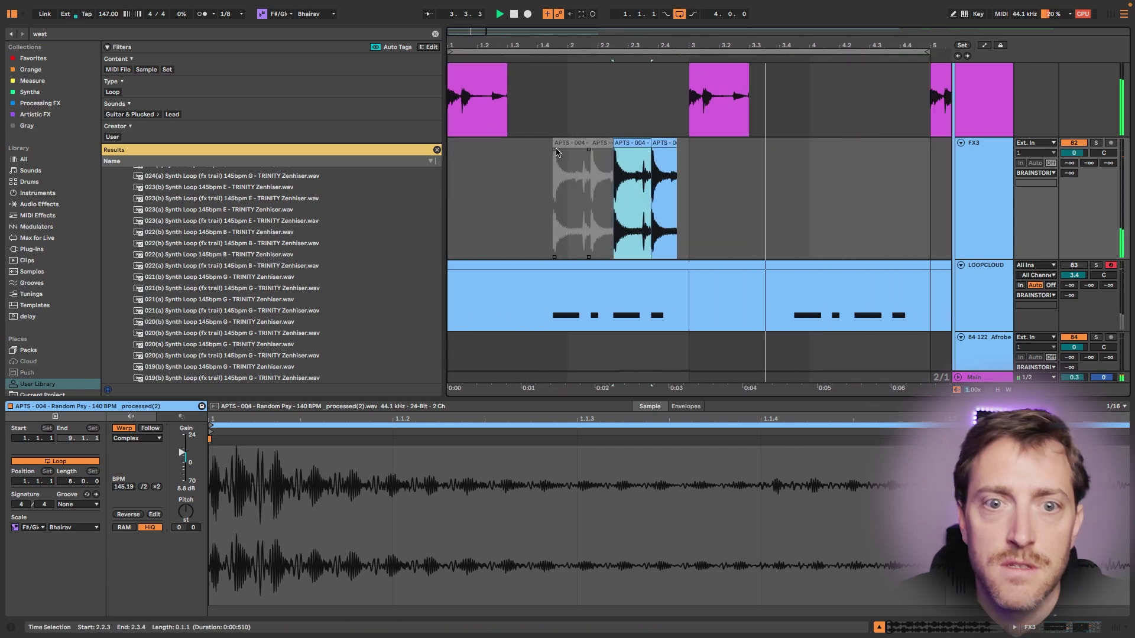
{"action": "left_click", "coordinate": [575, 144]}
{"action": "scroll", "coordinate": [576, 145], "scroll_direction": "up", "scroll_amount": 1}
{"action": "key", "text": "Delete"}
{"action": "left_click", "coordinate": [591, 144]}
{"action": "key", "text": "Delete"}
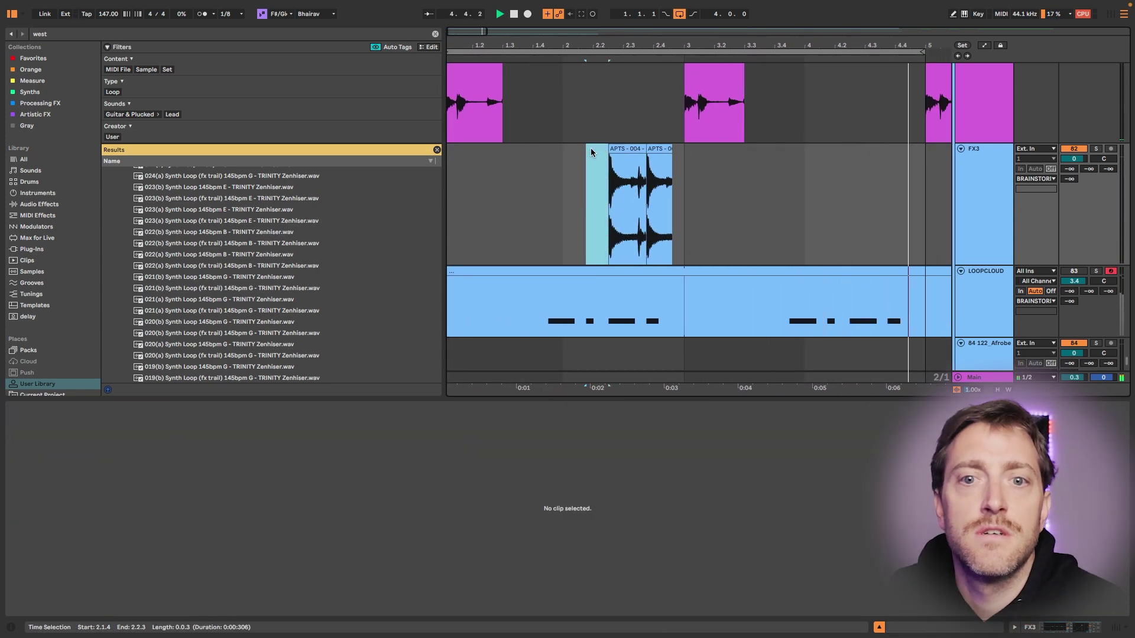
- Stop playback, select bars 1 to 3 on FX3 and duplicate the two-bar section repeatedly up to bar 17
{"action": "key", "text": "space"}
{"action": "scroll", "coordinate": [583, 150], "scroll_direction": "down", "scroll_amount": 5}
{"action": "left_click_drag", "start_coordinate": [540, 152], "coordinate": [370, 152]}
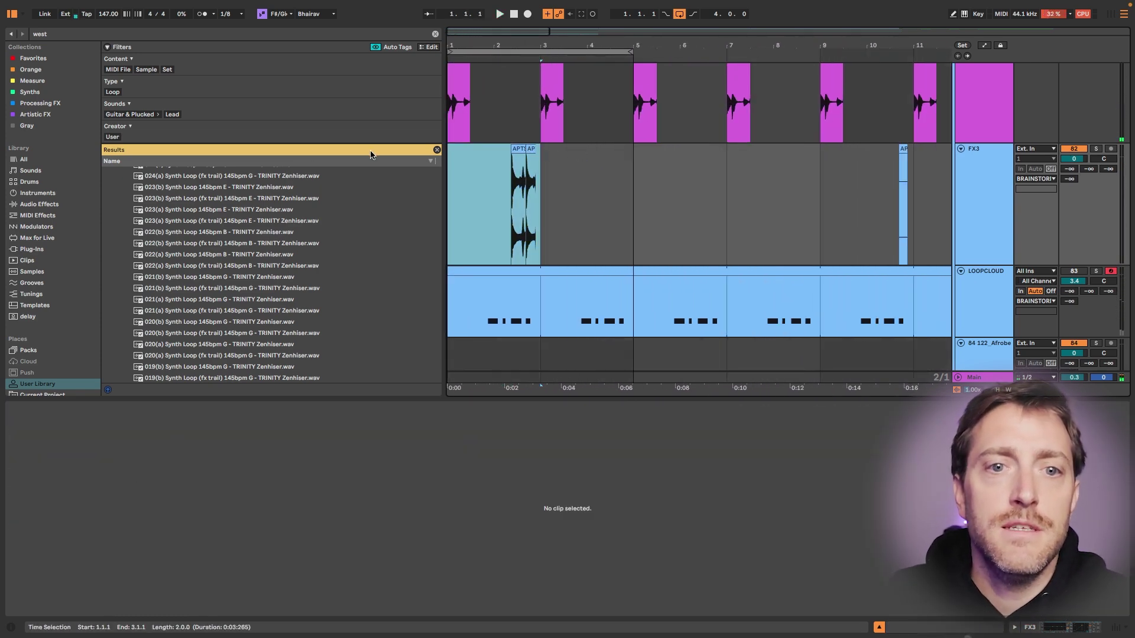
{"action": "key", "text": "super+d"}
{"action": "scroll", "coordinate": [517, 154], "scroll_direction": "down", "scroll_amount": 4}
{"action": "key", "text": "super+d"}
{"action": "key", "text": "super+d"}
{"action": "key", "text": "super+d"}
{"action": "key", "text": "super+d"}
{"action": "key", "text": "super+d"}
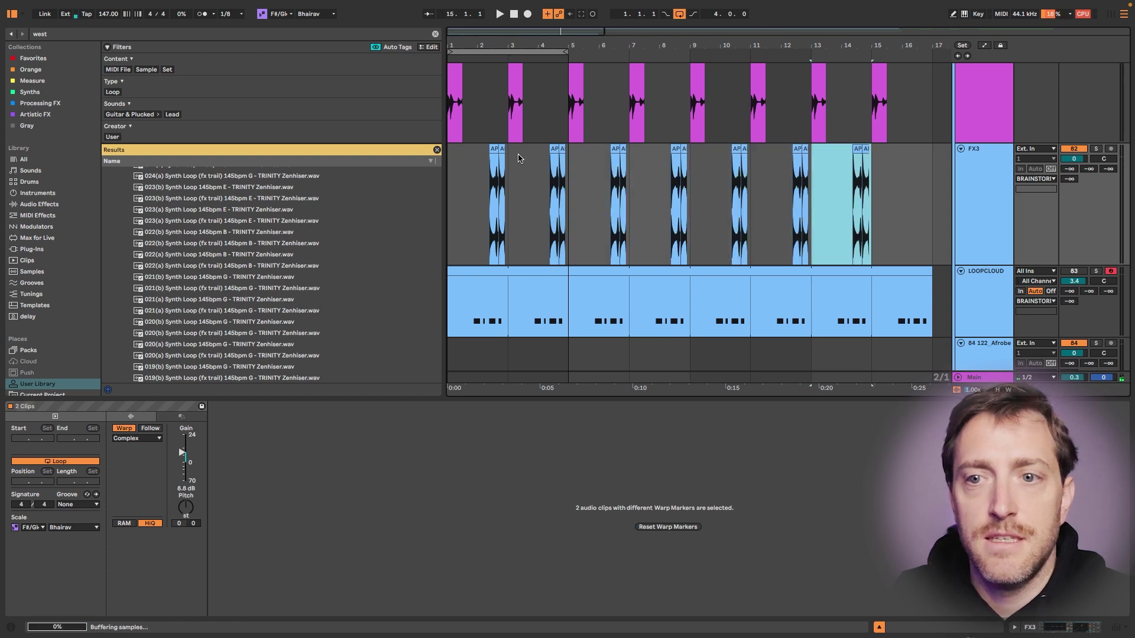
{"action": "key", "text": "super+d"}
- Play the arrangement from bar 1, and deactivate the last two F#2 notes in the two-bar LOOPCLOUD clip
{"action": "left_click", "coordinate": [450, 176]}
{"action": "key", "text": "space"}
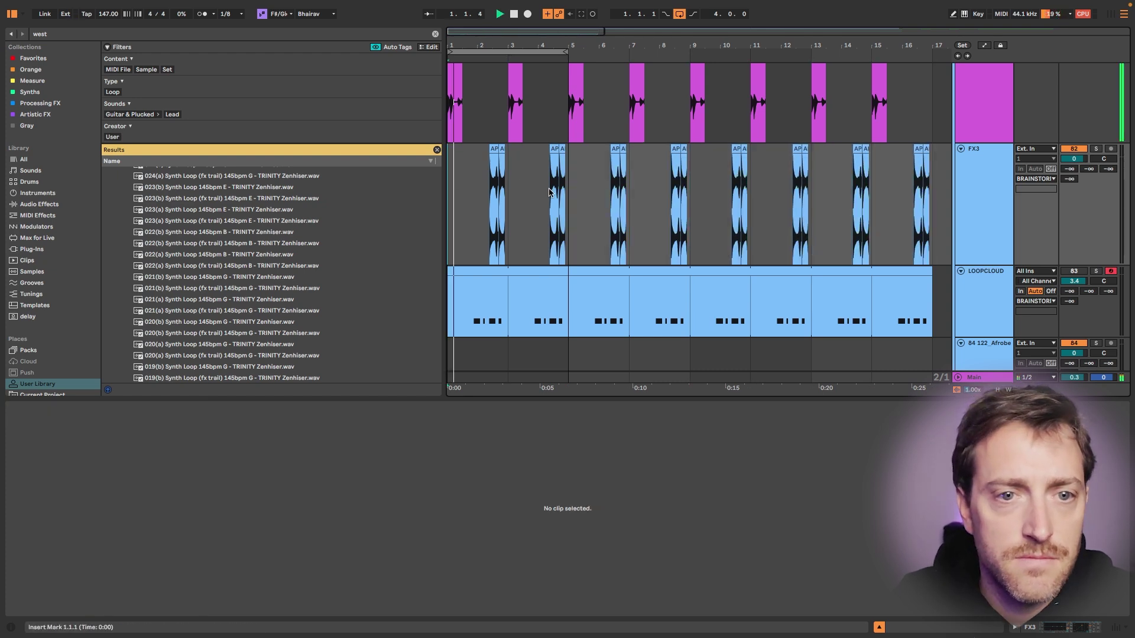
{"action": "scroll", "coordinate": [514, 204], "scroll_direction": "up", "scroll_amount": 5}
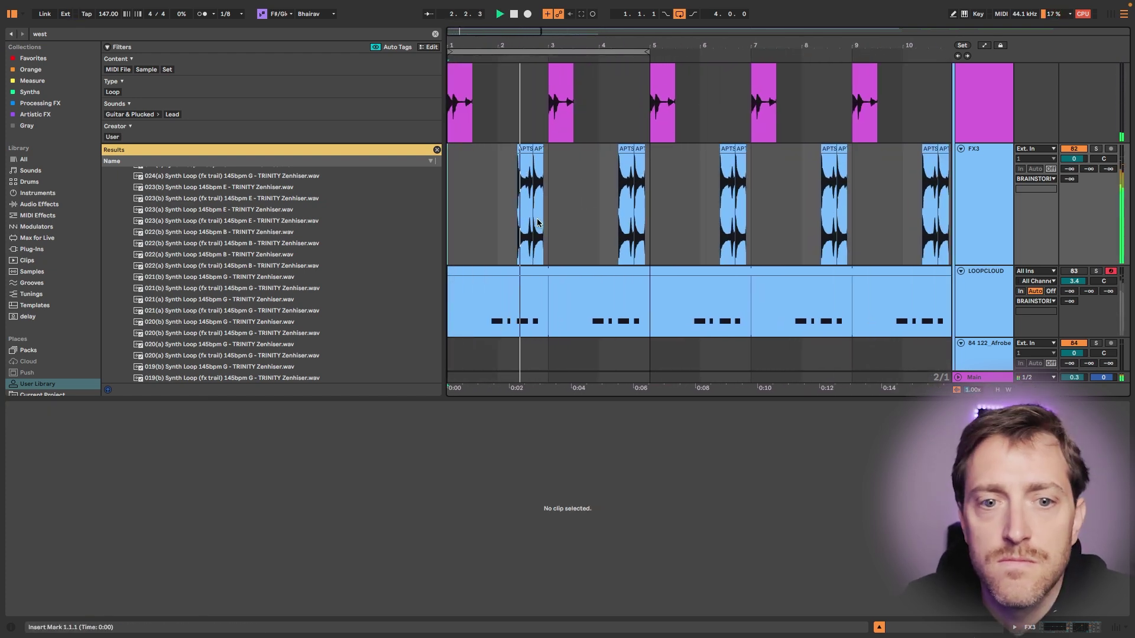
{"action": "left_click", "coordinate": [538, 271]}
{"action": "key", "text": "space"}
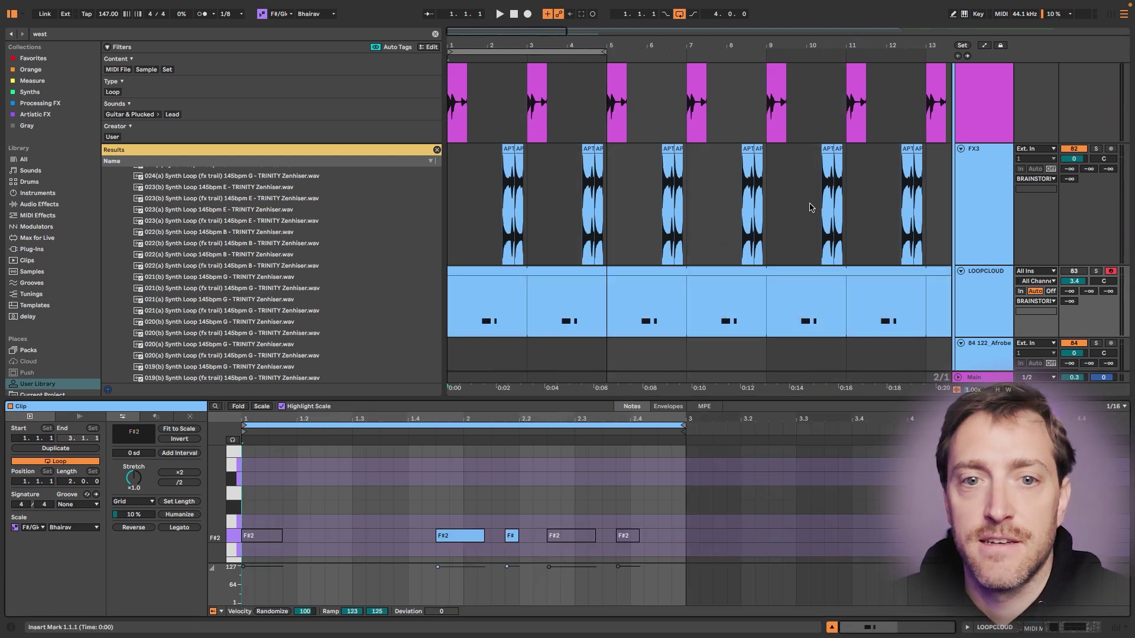
- Deactivate the first pair of Random Psy clips on FX3 and delete all FX3 clips from bar 5 onward
{"action": "left_click", "coordinate": [593, 149]}
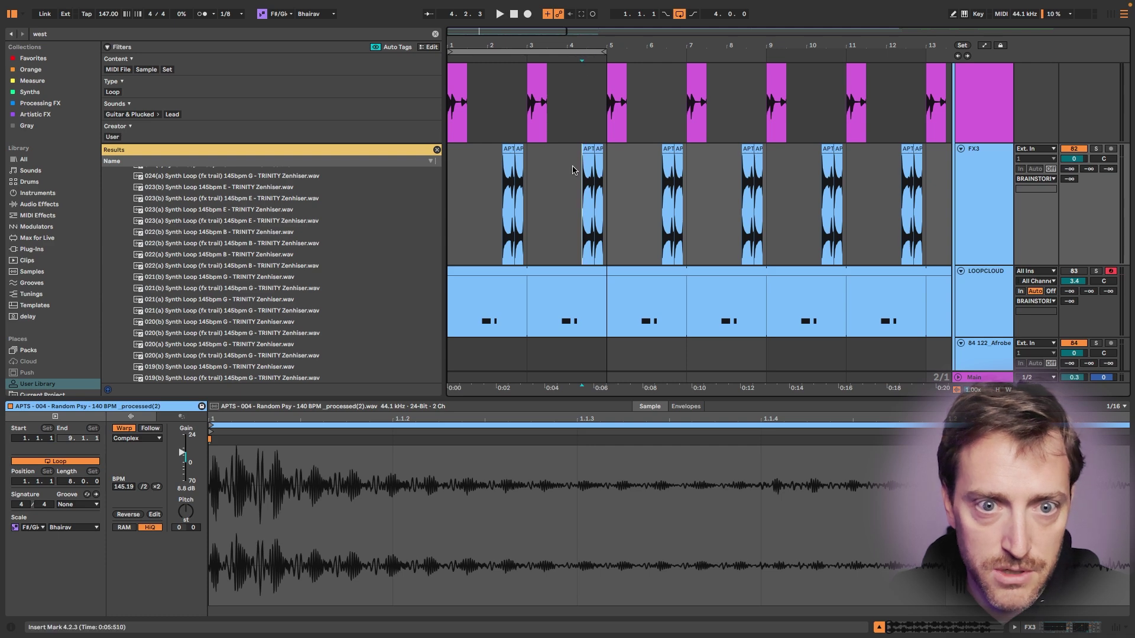
{"action": "left_click", "coordinate": [517, 160], "text": "shift"}
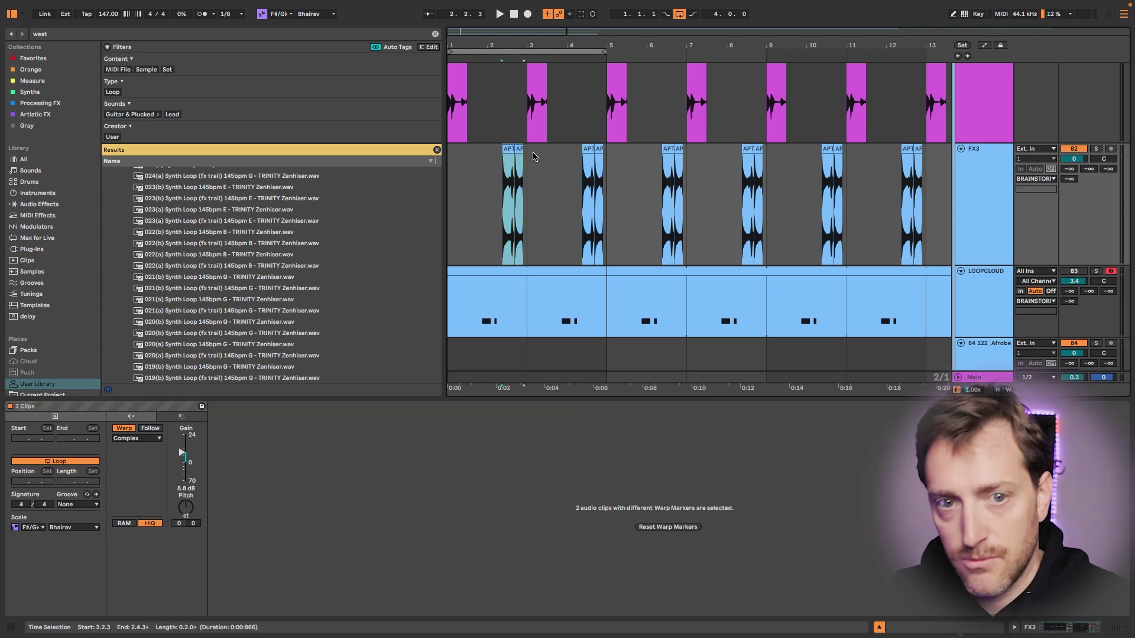
{"action": "left_click", "coordinate": [609, 154], "text": "shift"}
{"action": "key", "text": "minus"}
{"action": "key", "text": "minus"}
{"action": "left_click_drag", "start_coordinate": [569, 157], "coordinate": [965, 173]}
{"action": "key", "text": "Delete"}
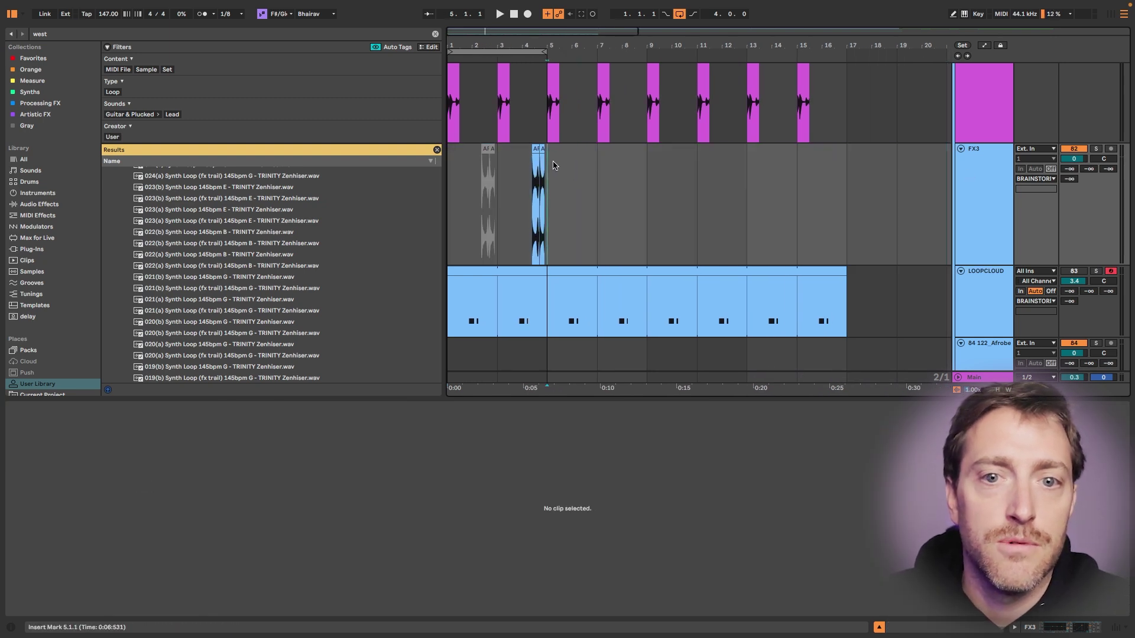
- Duplicate the four-bar FX3 section three times so it fills the track up to bar 17
{"action": "key", "text": "ctrl+d"}
{"action": "key", "text": "ctrl+d"}
{"action": "key", "text": "ctrl+d"}
- Duplicate the LOOPCLOUD clip's loop to four bars and reactivate the two F#2 notes at the end of its first two bars
{"action": "left_click", "coordinate": [599, 271]}
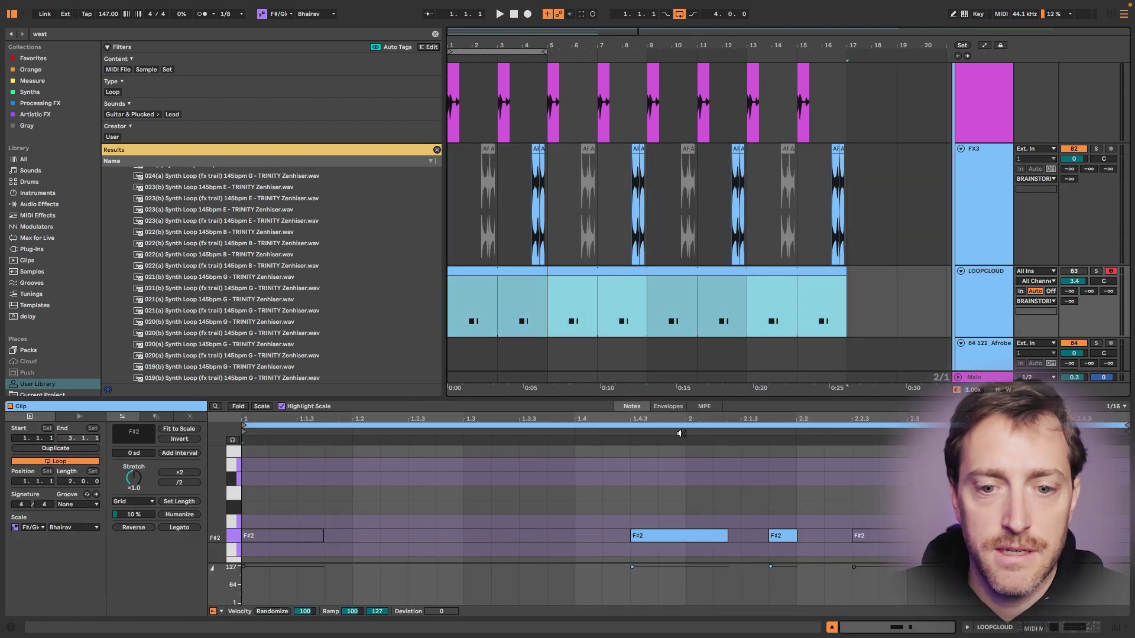
{"action": "left_click", "coordinate": [703, 467]}
{"action": "scroll", "coordinate": [699, 469], "scroll_direction": "down", "scroll_amount": 2}
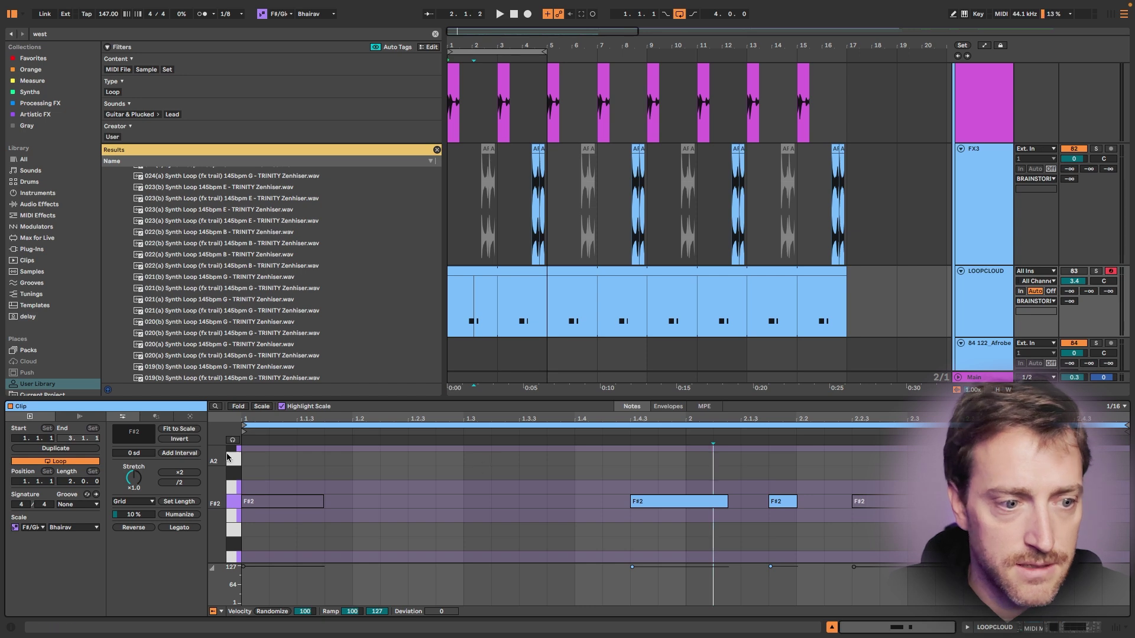
{"action": "left_click", "coordinate": [65, 449]}
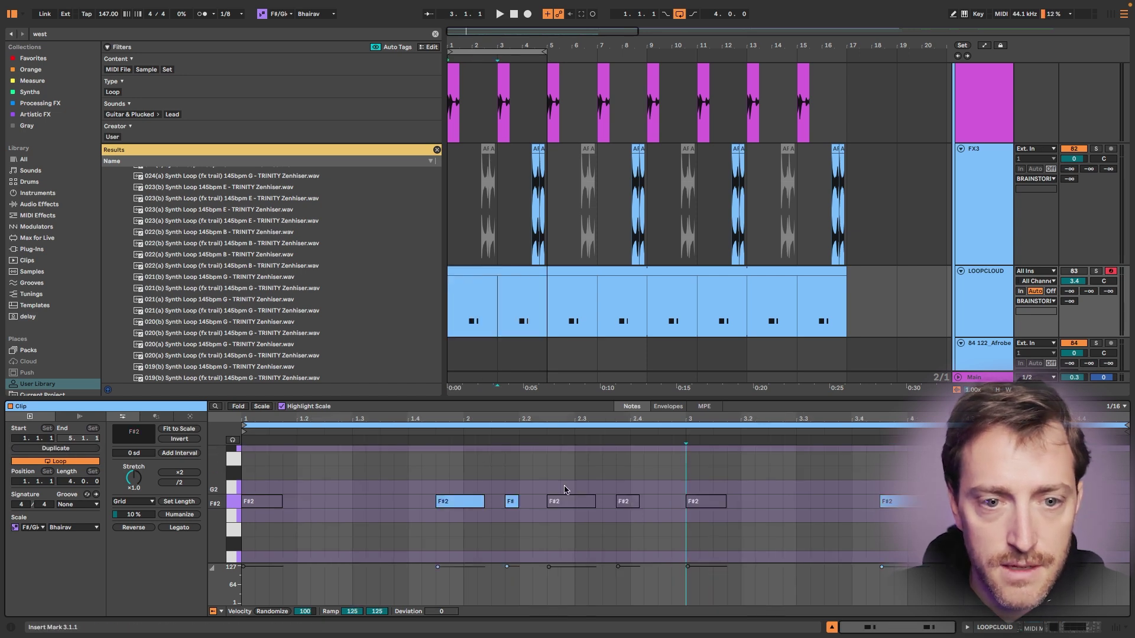
{"action": "left_click_drag", "start_coordinate": [538, 476], "coordinate": [625, 526]}
{"action": "key", "text": "0"}
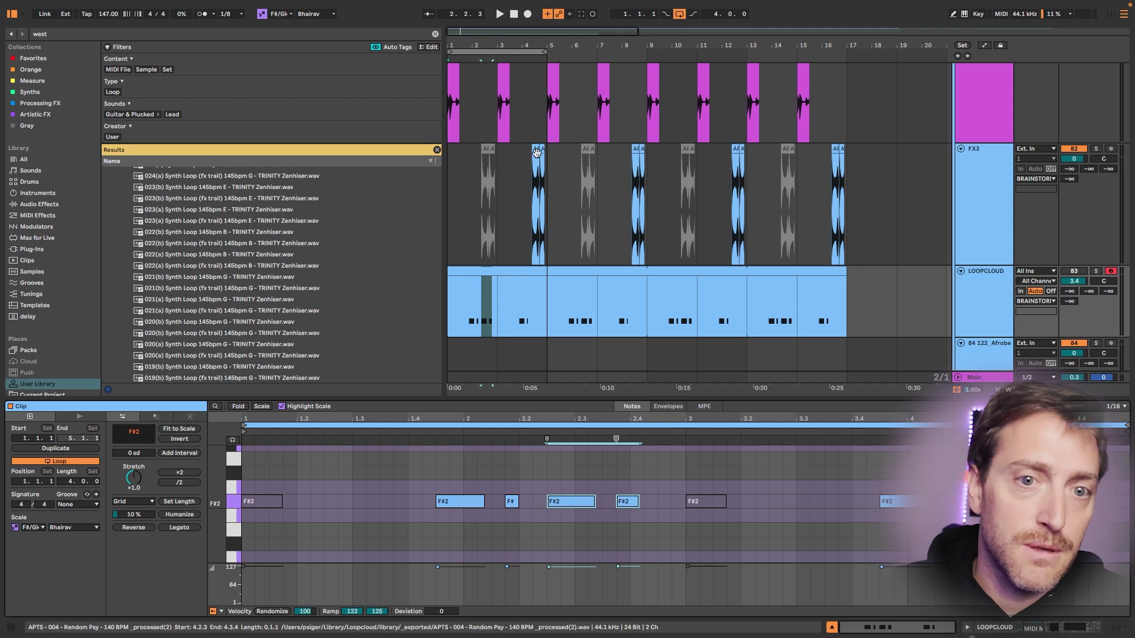
{"action": "scroll", "coordinate": [532, 148], "scroll_direction": "up", "scroll_amount": 3}
{"action": "scroll", "coordinate": [537, 175], "scroll_direction": "left", "scroll_amount": 3}
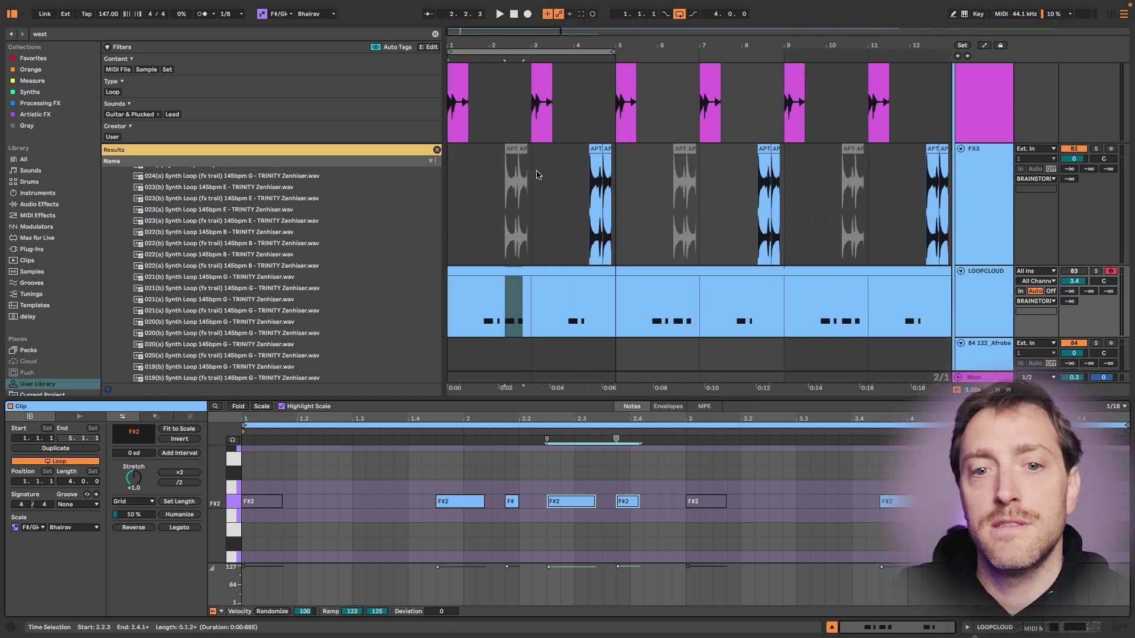
{"action": "left_click", "coordinate": [615, 304]}
{"action": "left_click", "coordinate": [632, 272]}
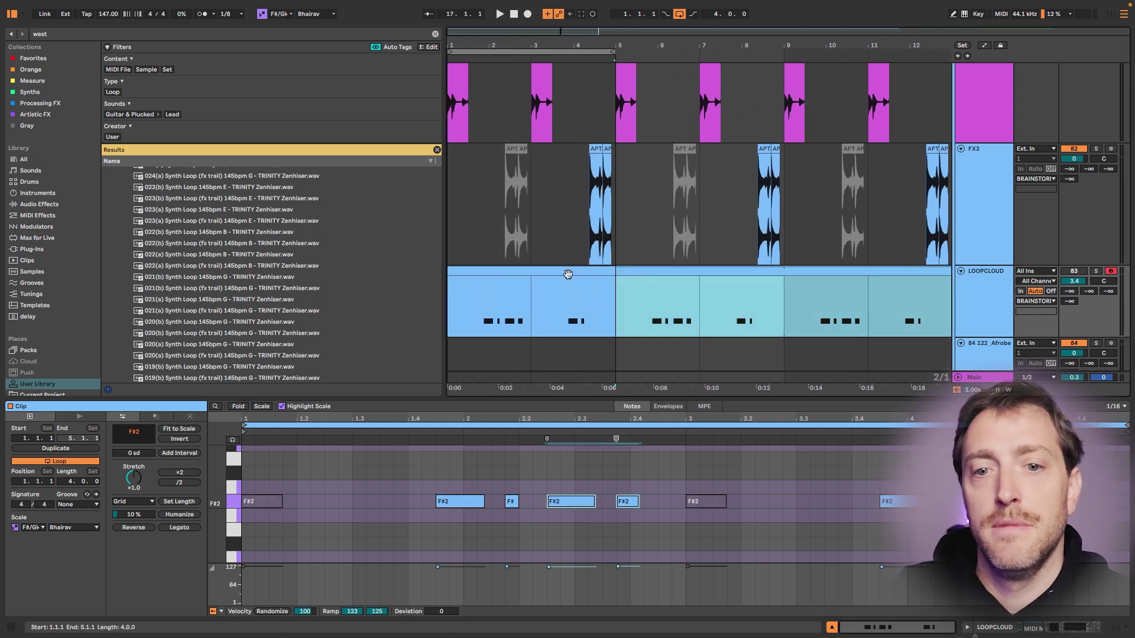
{"action": "scroll", "coordinate": [696, 298], "scroll_direction": "down", "scroll_amount": 2}
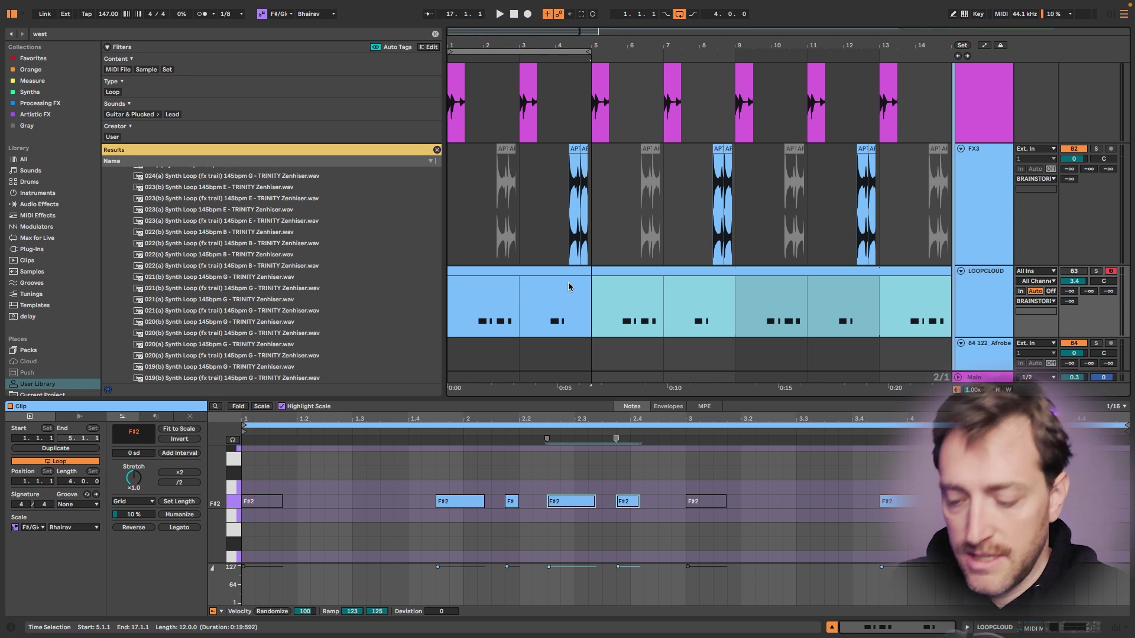
{"action": "key", "text": "super+z"}
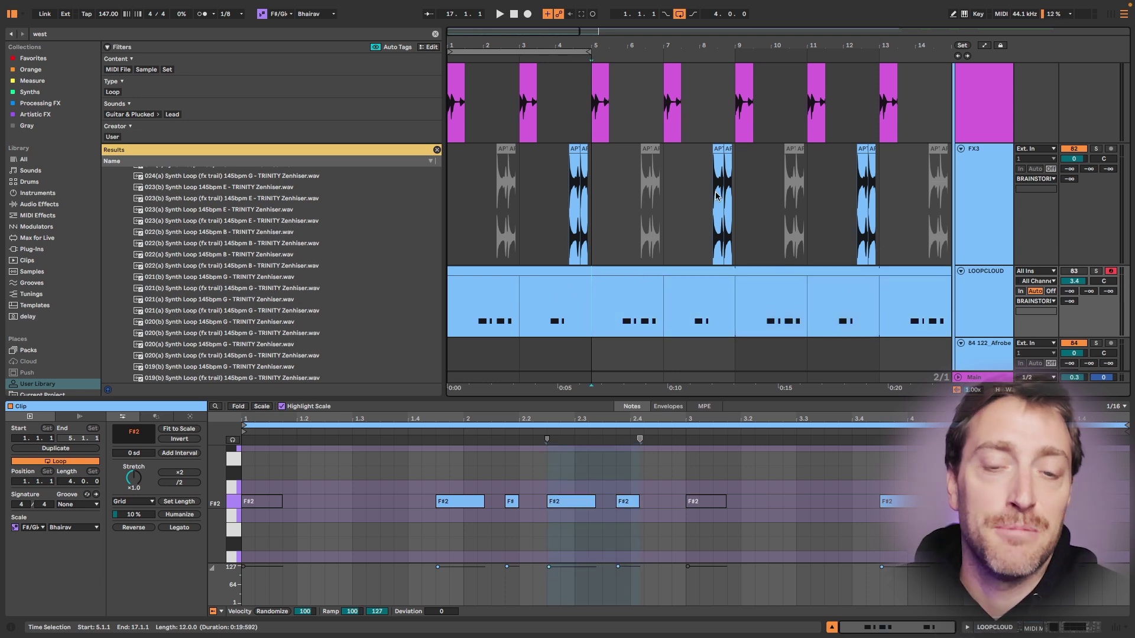
{"action": "scroll", "coordinate": [615, 215], "scroll_direction": "down", "scroll_amount": 3}
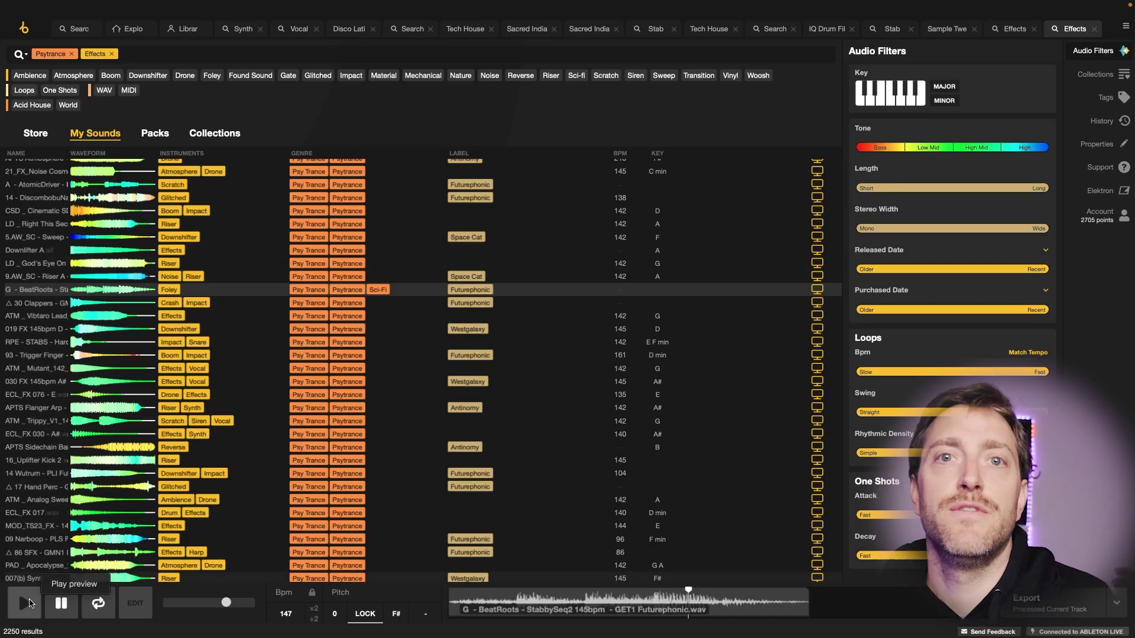
- Switch to Loopcloud, preview several psytrance effects, select ATM _ Vibtaro Lead_Grain Delay FX_142_G (SC).wav and pause the preview
{"action": "left_click", "coordinate": [28, 603]}
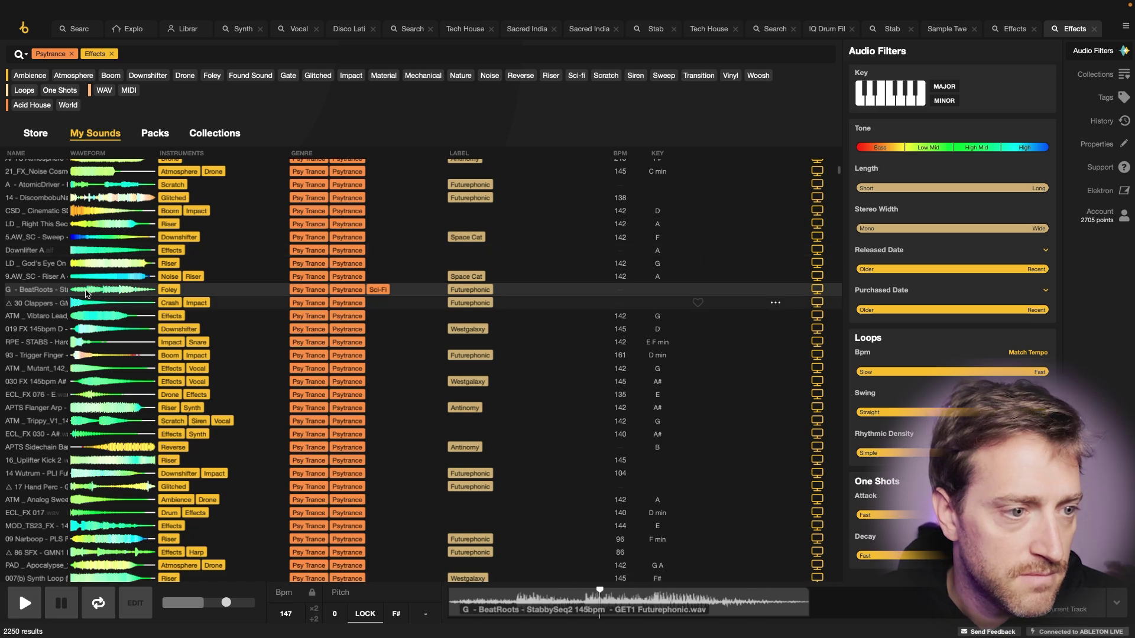
{"action": "left_click", "coordinate": [83, 275]}
{"action": "scroll", "coordinate": [86, 265], "scroll_direction": "down", "scroll_amount": 1}
{"action": "left_click", "coordinate": [83, 261]}
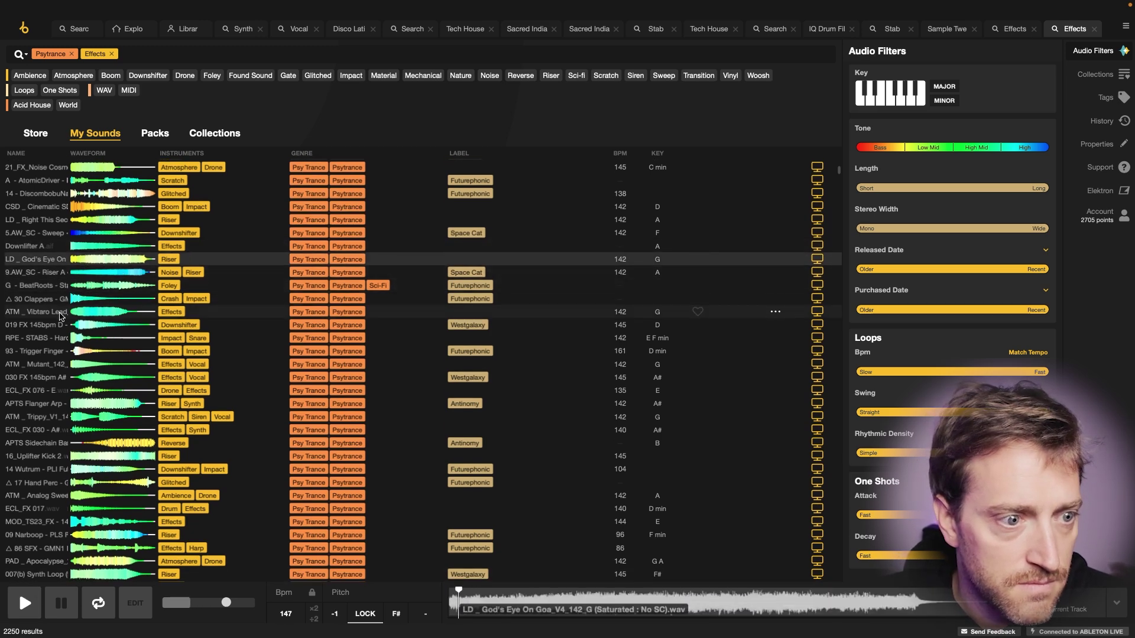
{"action": "left_click", "coordinate": [64, 313]}
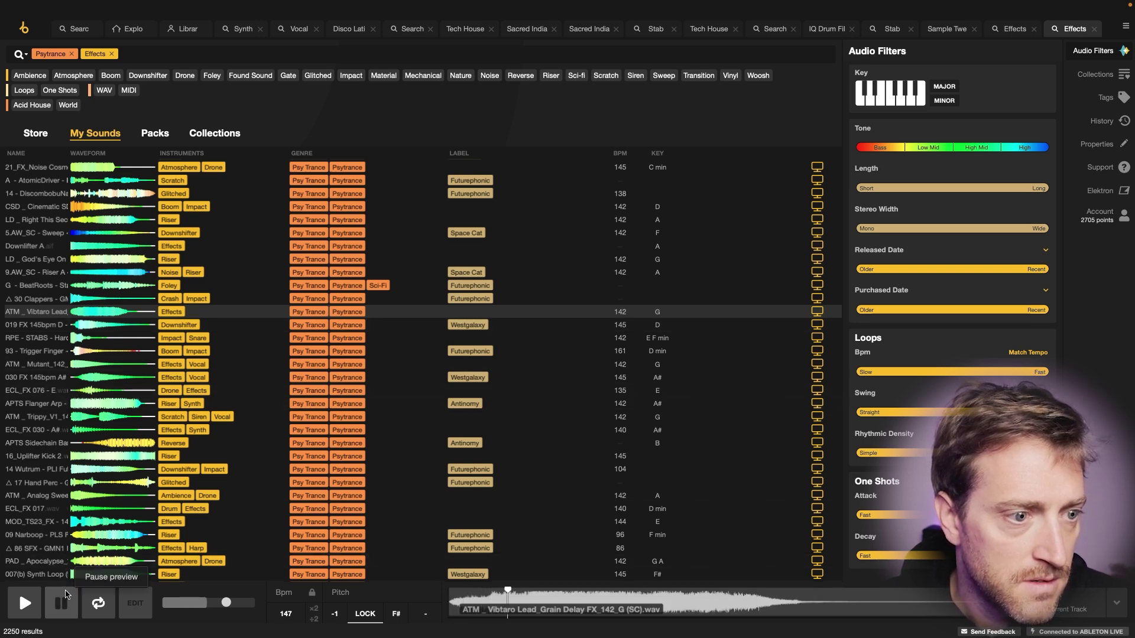
{"action": "left_click", "coordinate": [63, 602]}
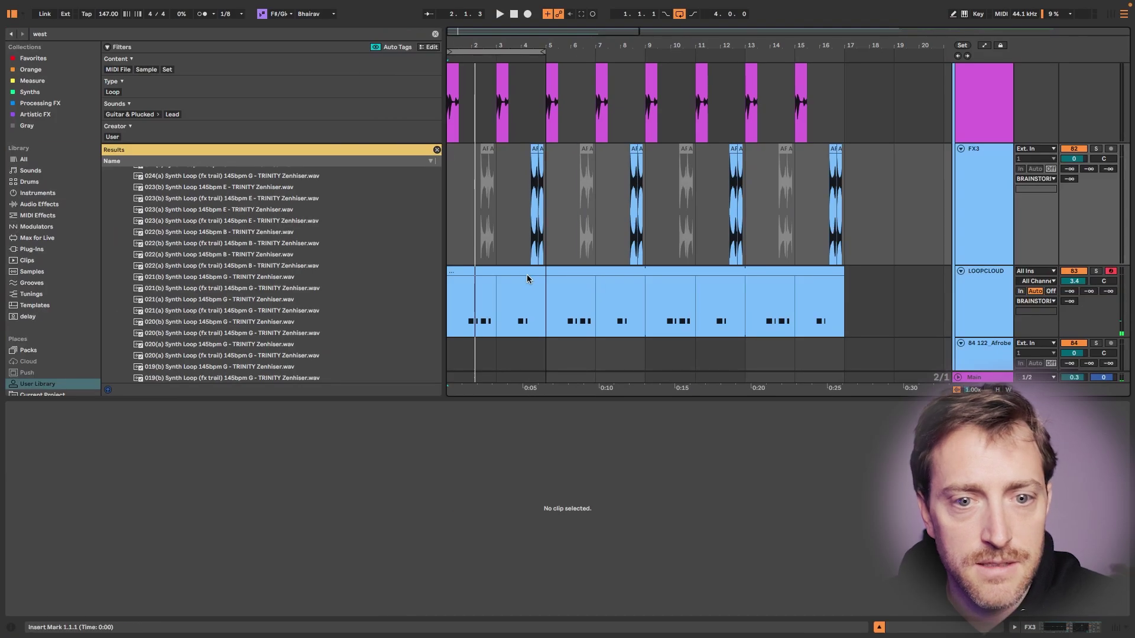
- Switch to Ableton Live and copy the 16-bar LOOPCLOUD clip to bar 17 on the same track
{"action": "scroll", "coordinate": [527, 275], "scroll_direction": "down", "scroll_amount": 4}
{"action": "left_click", "coordinate": [484, 272]}
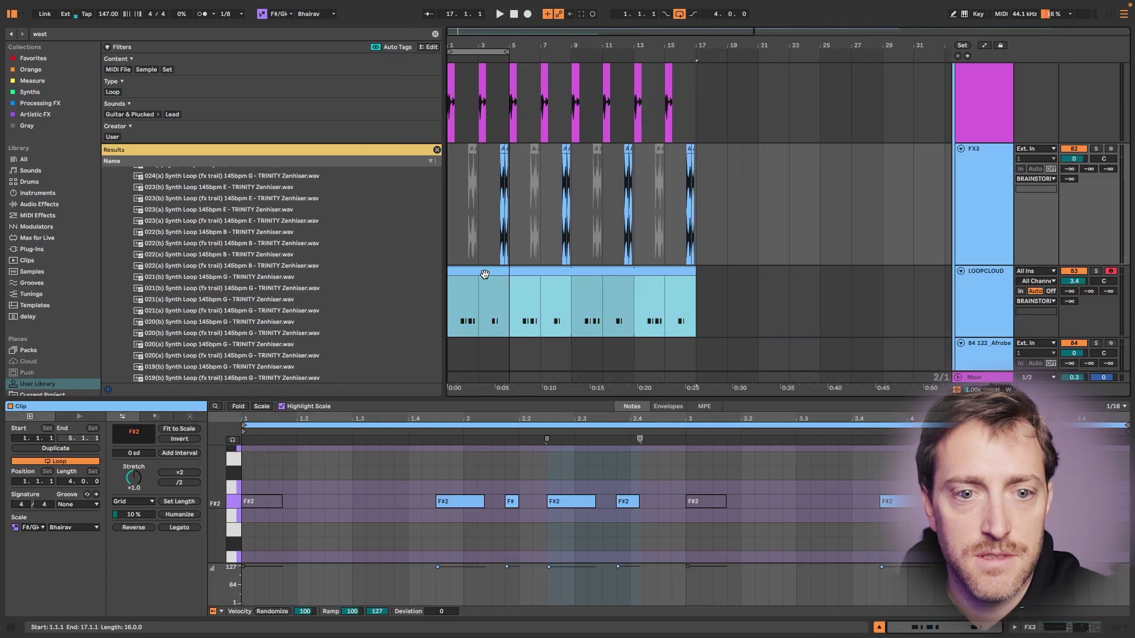
{"action": "key", "text": "super+c"}
{"action": "key", "text": "super+v"}
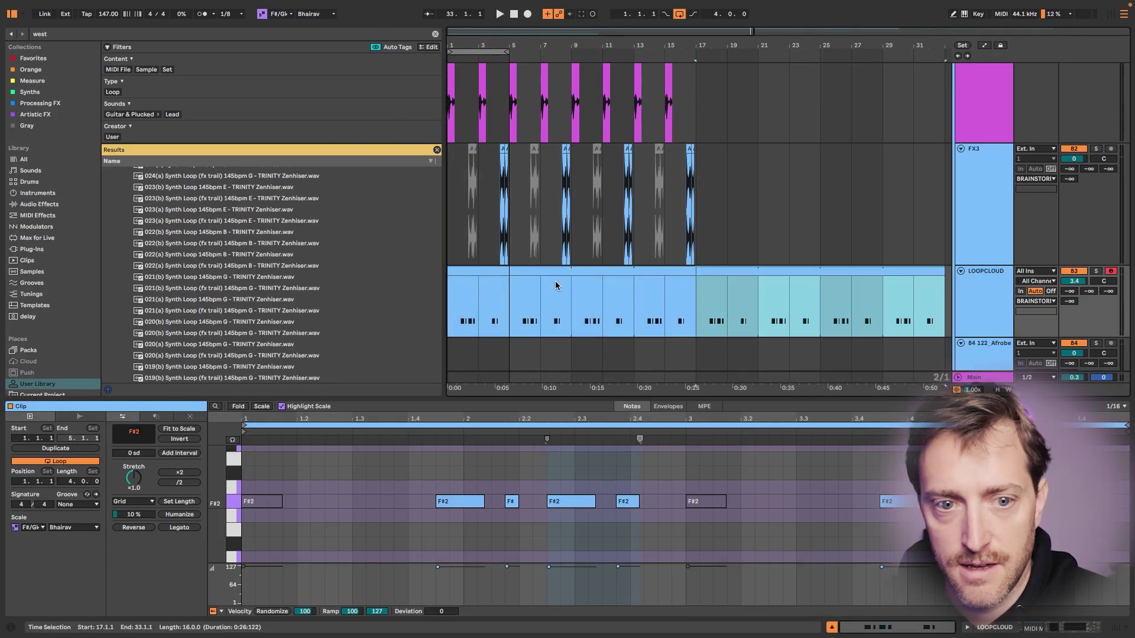
- Consolidate the LOOPCLOUD clip in bars 1 to 17 and delete all its notes
{"action": "left_click", "coordinate": [577, 271]}
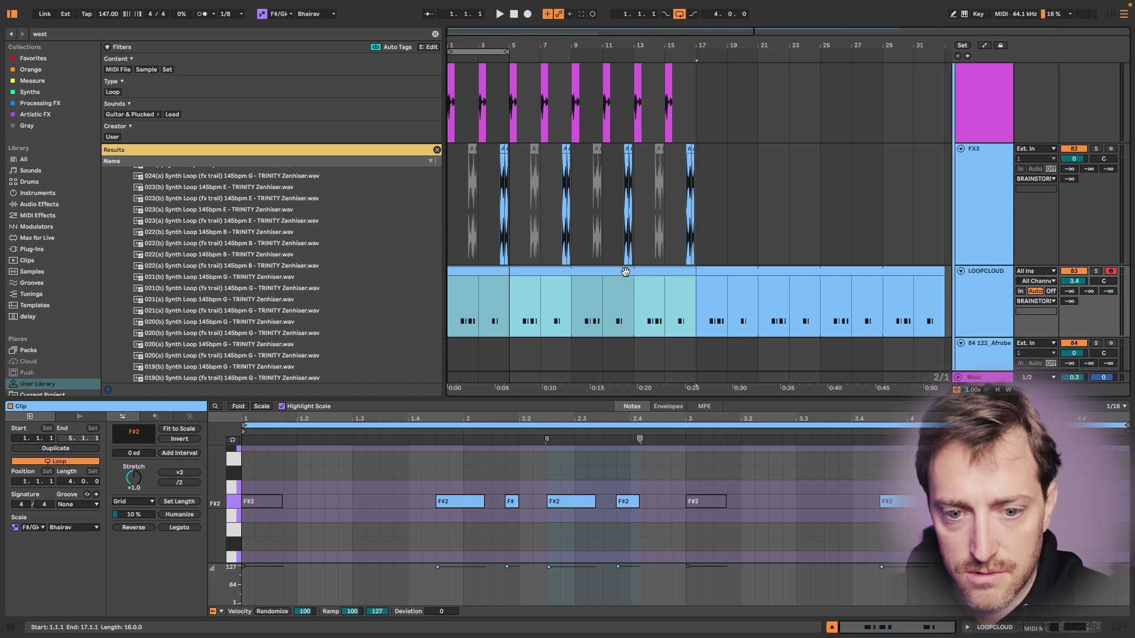
{"action": "key", "text": "super+j"}
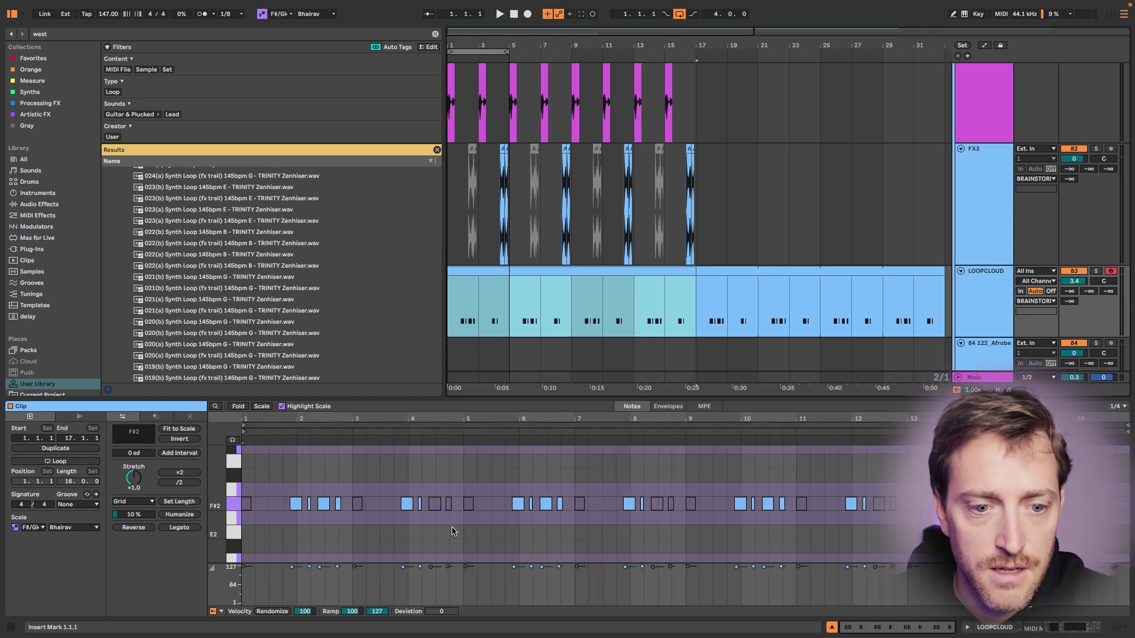
{"action": "left_click", "coordinate": [430, 474]}
{"action": "key", "text": "super+a"}
{"action": "key", "text": "Delete"}
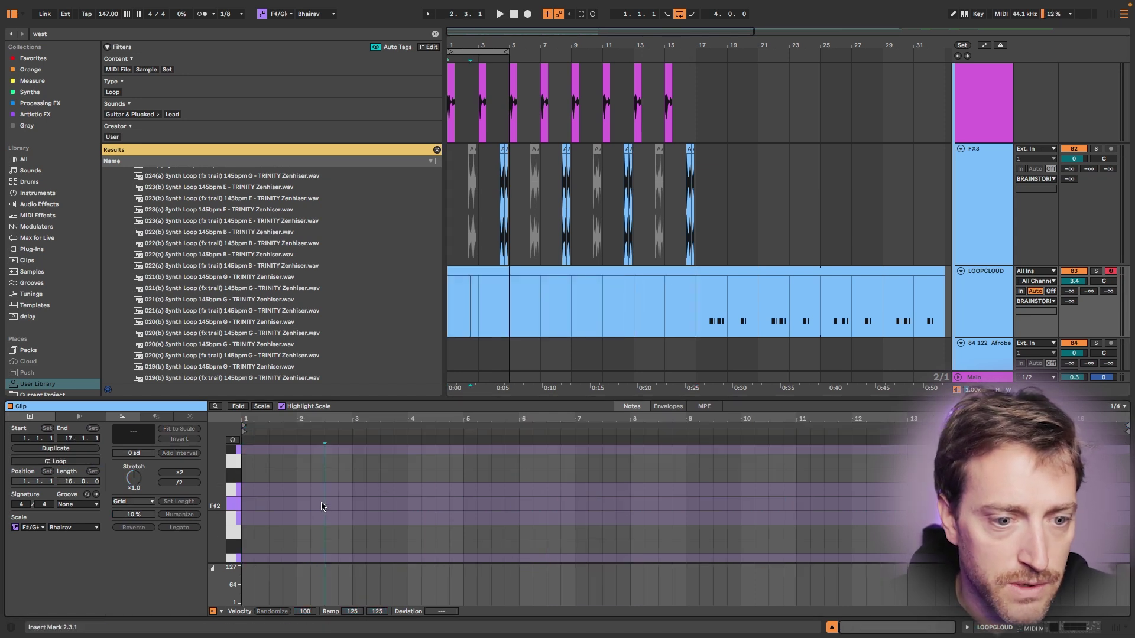
- Add two-bar F#2 notes at bars 7 and 15 of the emptied LOOPCLOUD clip and play back from bar 7
{"action": "double_click", "coordinate": [321, 506]}
{"action": "left_click_drag", "start_coordinate": [325, 506], "coordinate": [1081, 507]}
{"action": "key", "text": "space"}
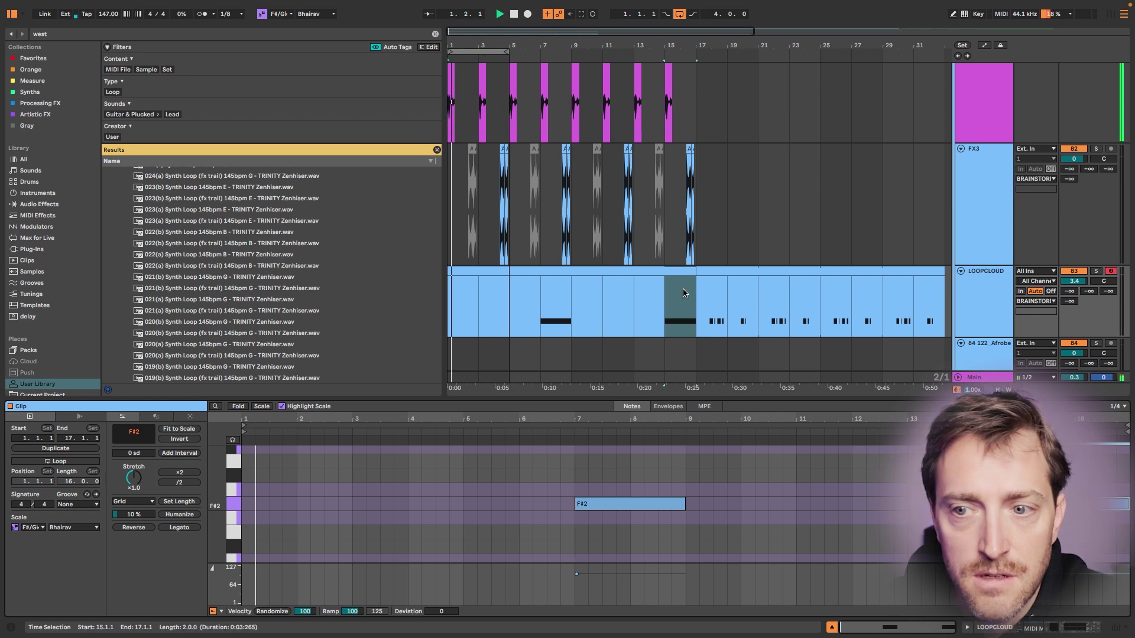
{"action": "left_click", "coordinate": [539, 294]}
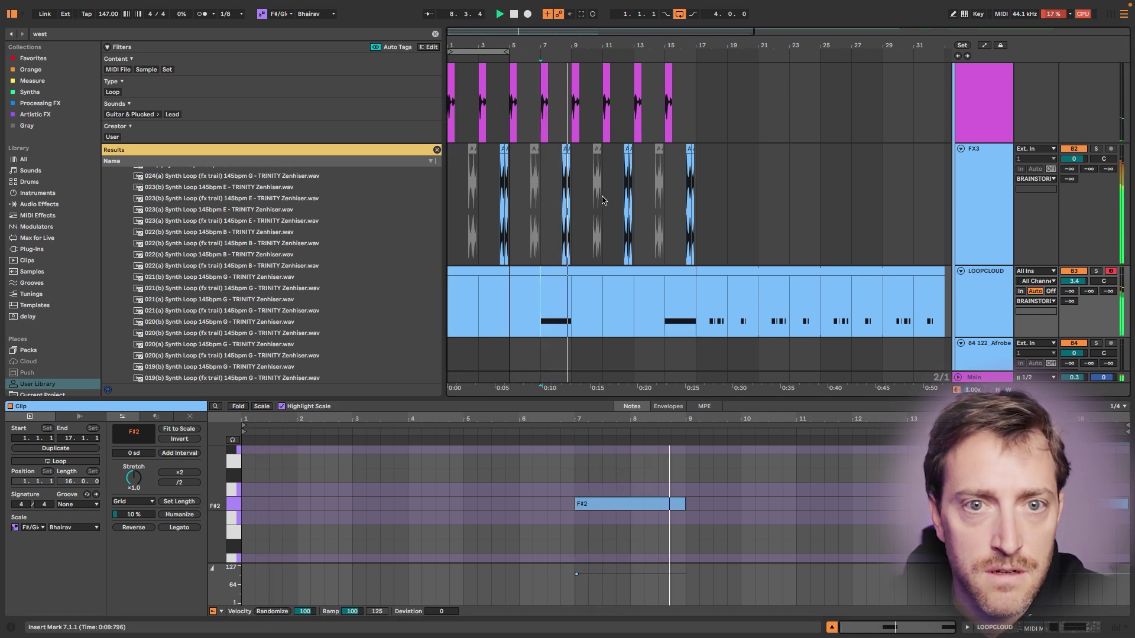
- Stop playback, transpose the bar 7 note in the LOOPCLOUD clip down to F#1 and play it back
{"action": "left_click_drag", "start_coordinate": [649, 482], "coordinate": [678, 546]}
{"action": "key", "text": "space"}
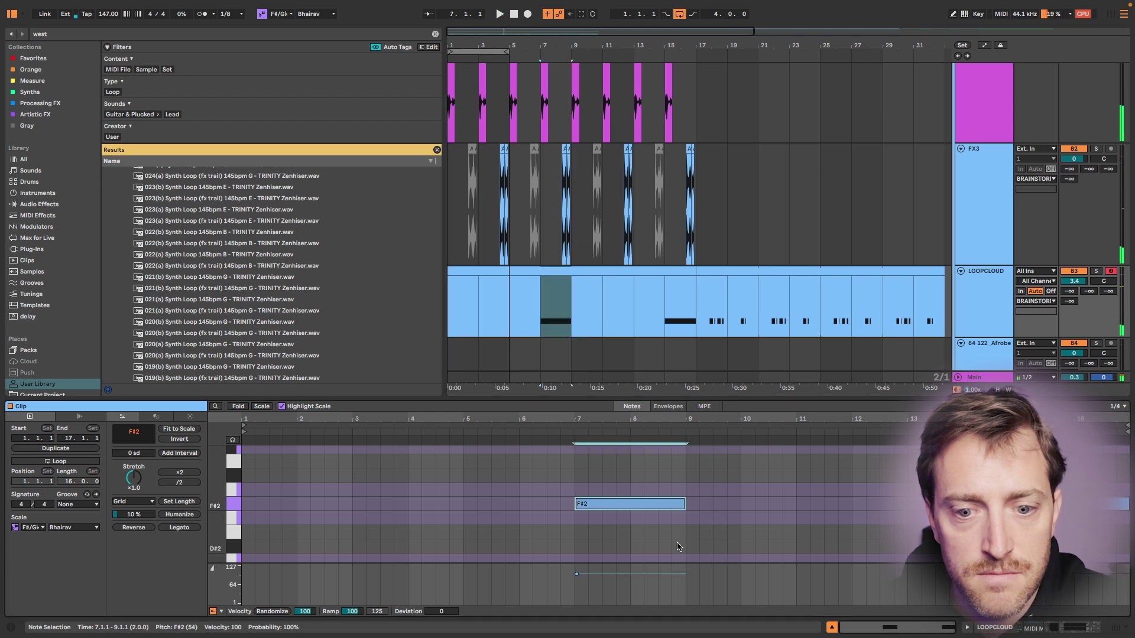
{"action": "key", "text": "Down"}
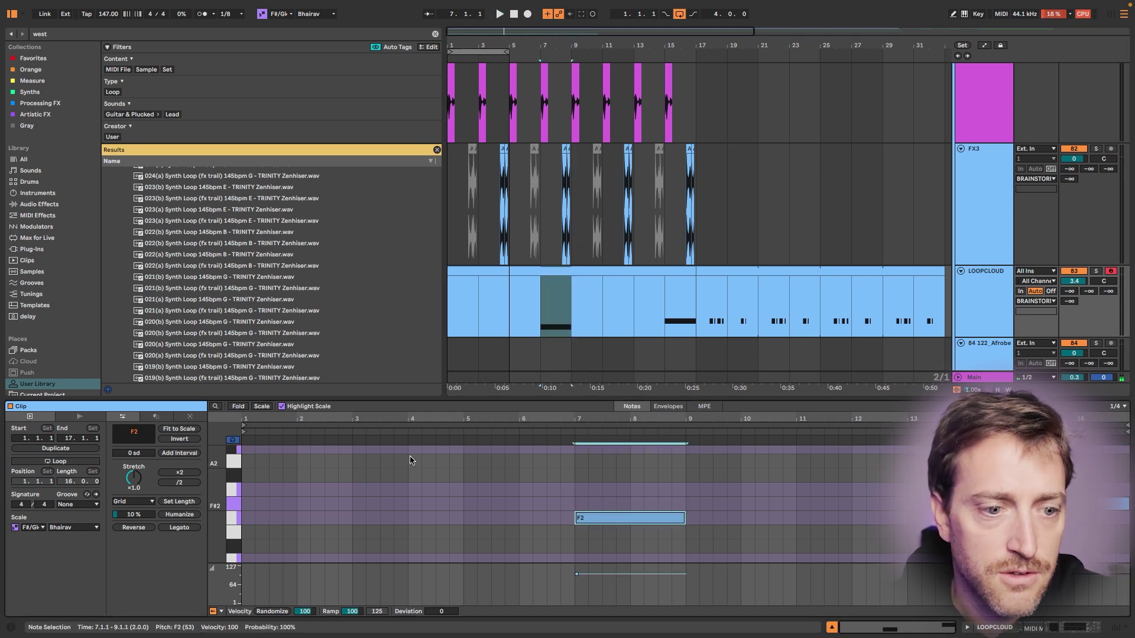
{"action": "key", "text": "Down"}
{"action": "key", "text": "Down"}
{"action": "key", "text": "Down"}
{"action": "key", "text": "Down"}
{"action": "key", "text": "Down"}
{"action": "key", "text": "Down"}
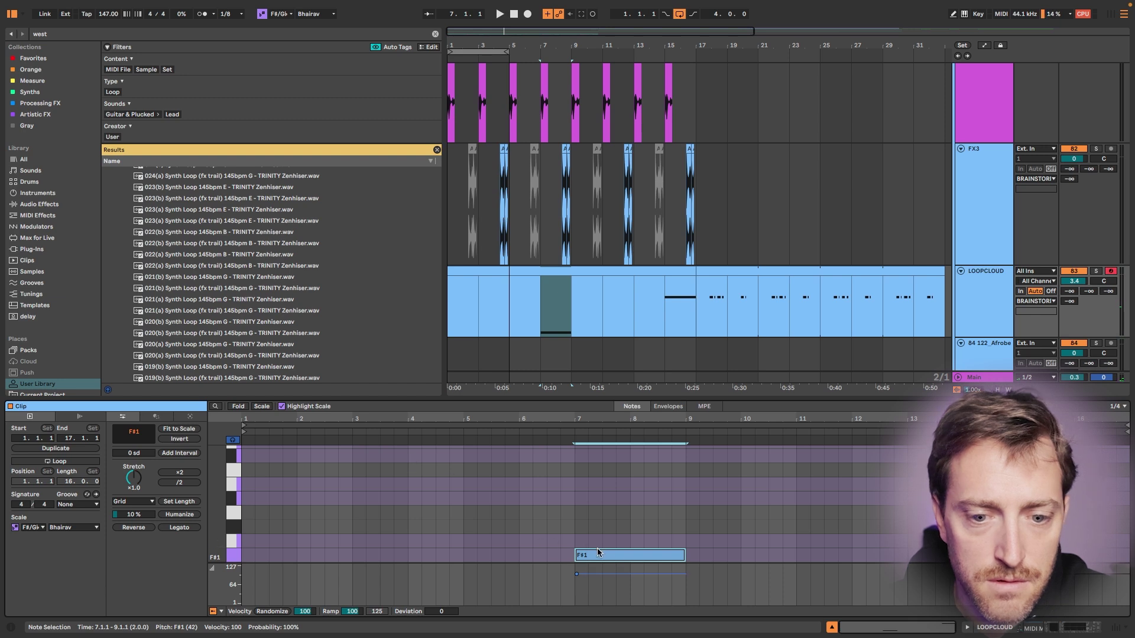
{"action": "key", "text": "Up"}
{"action": "key", "text": "Down"}
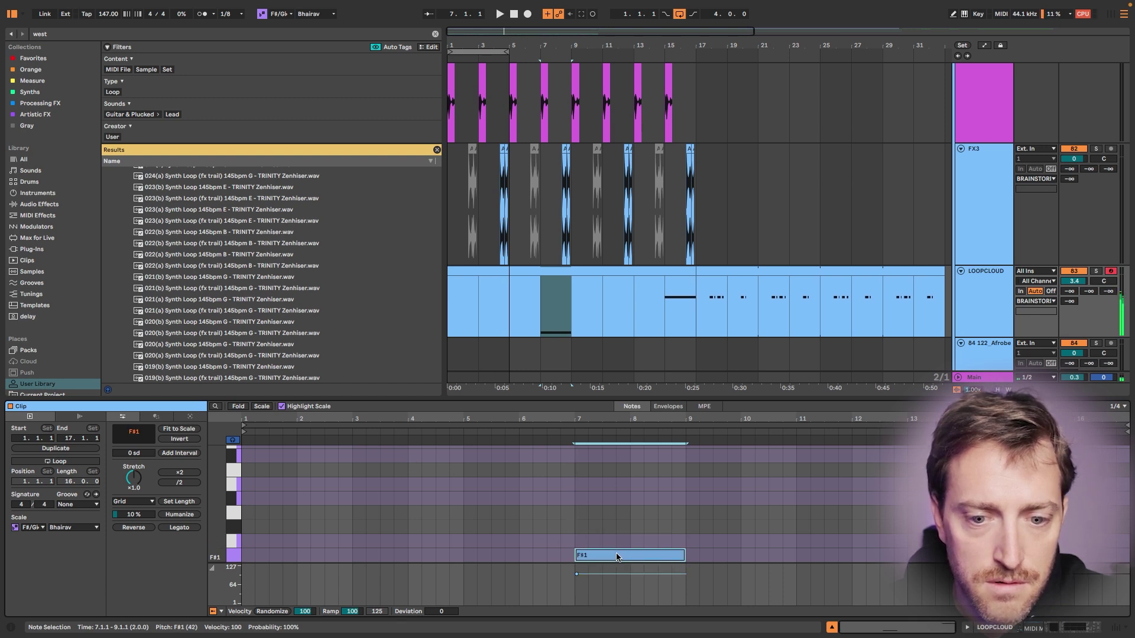
{"action": "key", "text": "space"}
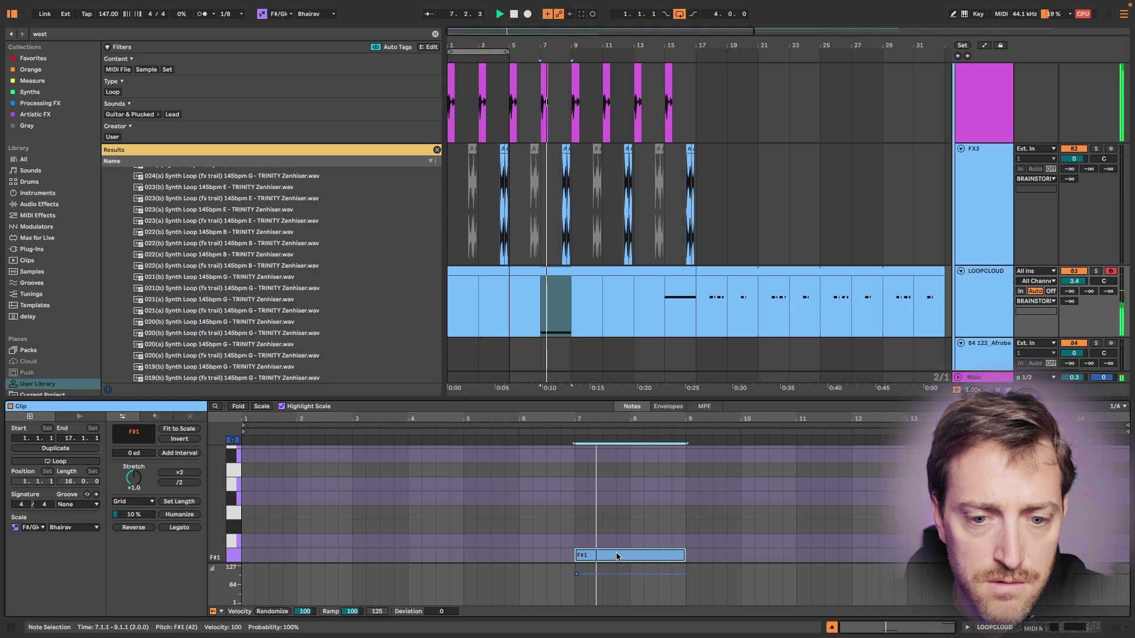
- Stop playback, move the bar 17 LOOPCLOUD clip back to bar 1 and extend the arrangement loop to 16 bars
{"action": "key", "text": "space"}
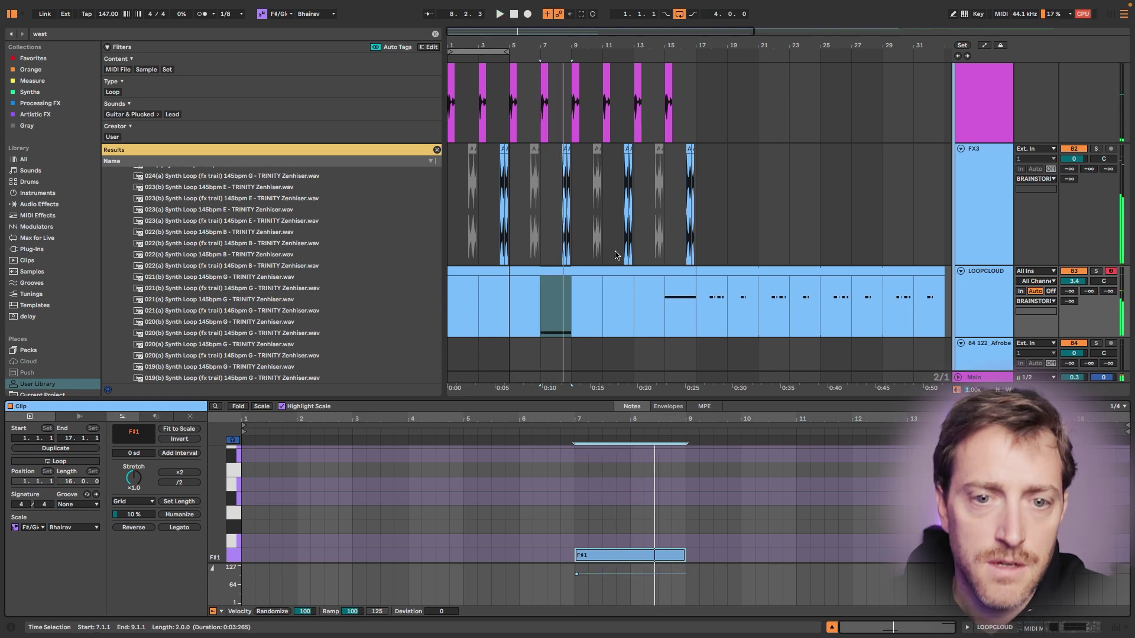
{"action": "left_click", "coordinate": [775, 270]}
{"action": "left_click_drag", "start_coordinate": [775, 270], "coordinate": [525, 272]}
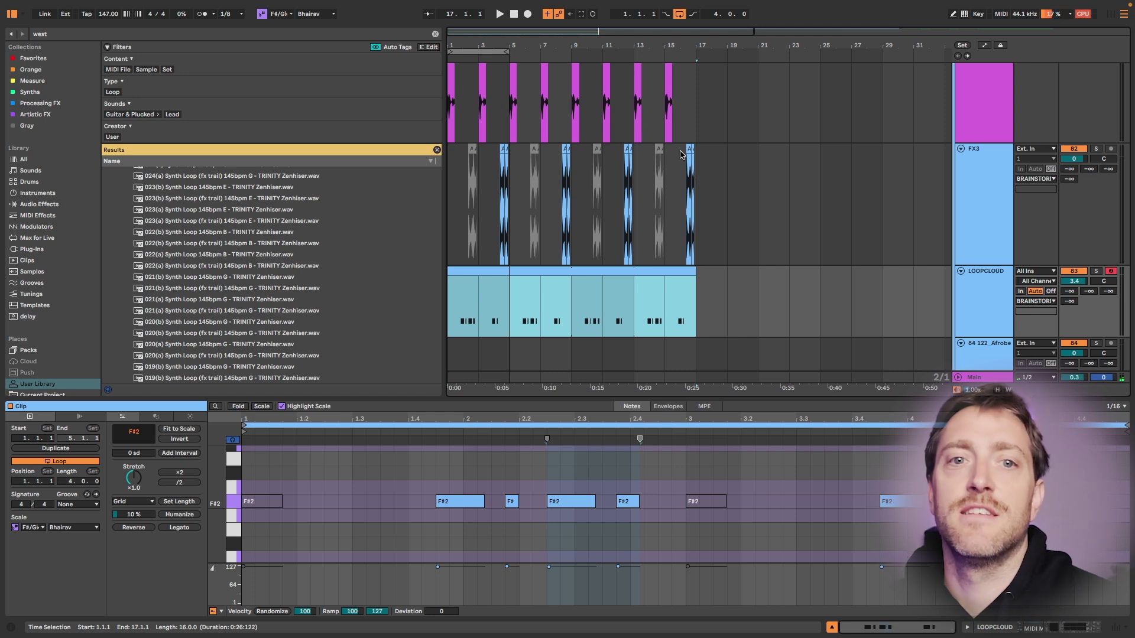
{"action": "left_click_drag", "start_coordinate": [504, 52], "coordinate": [693, 52]}
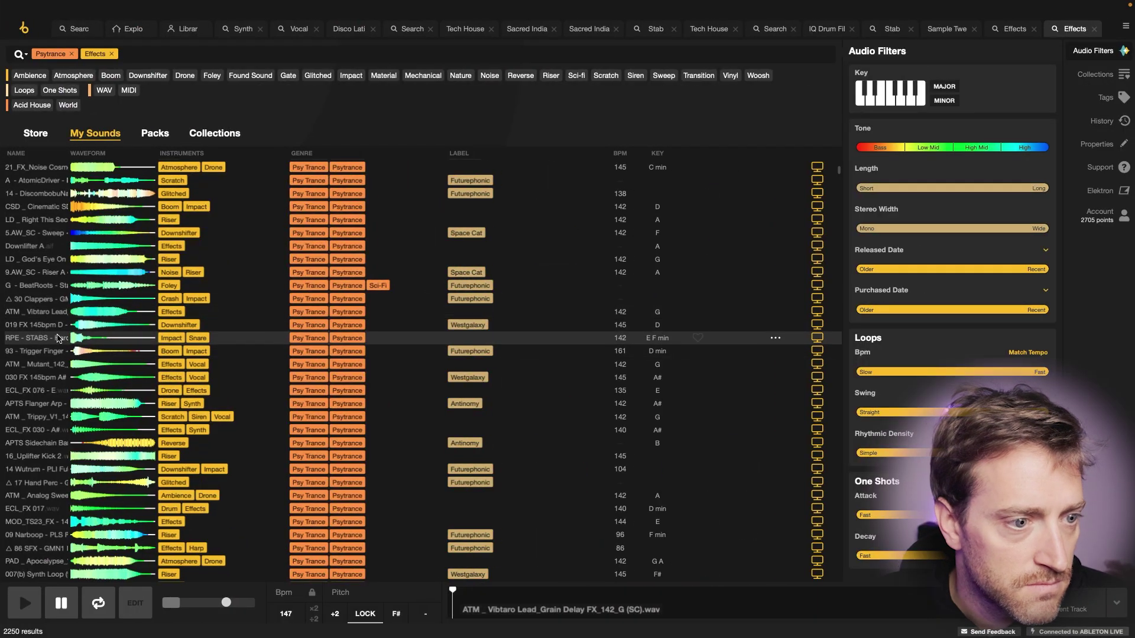
- Switch to Loopcloud and audition psytrance effects from RPE - STABS - Hard FM through 17 Hand Perc to ECL_FX 017.wav
{"action": "left_click", "coordinate": [60, 338]}
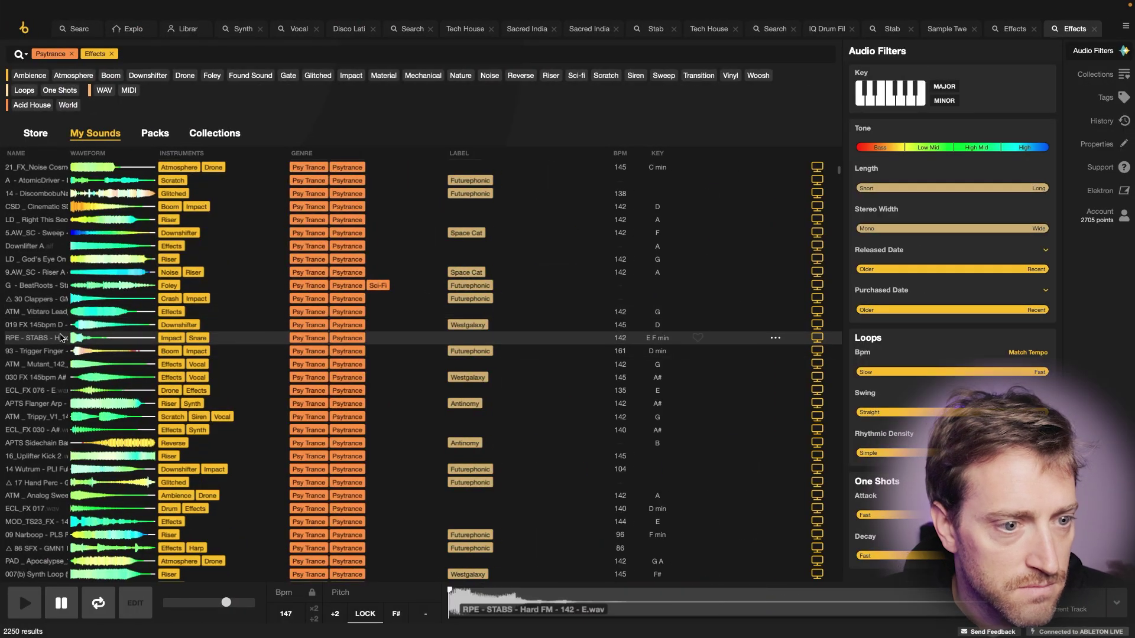
{"action": "scroll", "coordinate": [61, 408], "scroll_direction": "down", "scroll_amount": 1}
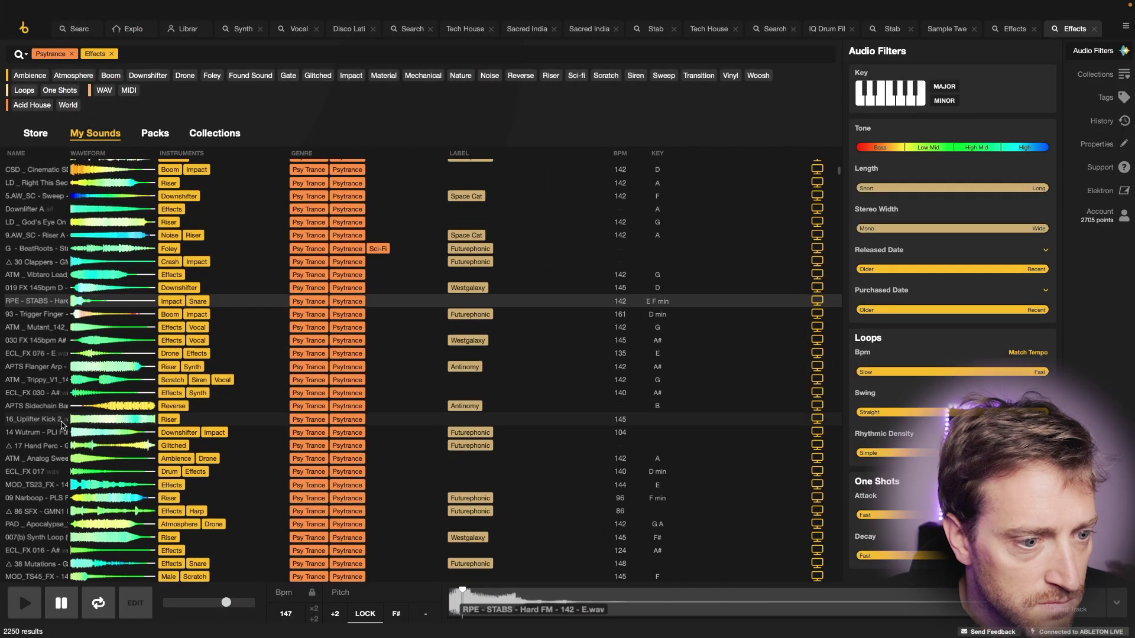
{"action": "left_click", "coordinate": [64, 447]}
{"action": "scroll", "coordinate": [67, 452], "scroll_direction": "down", "scroll_amount": 1}
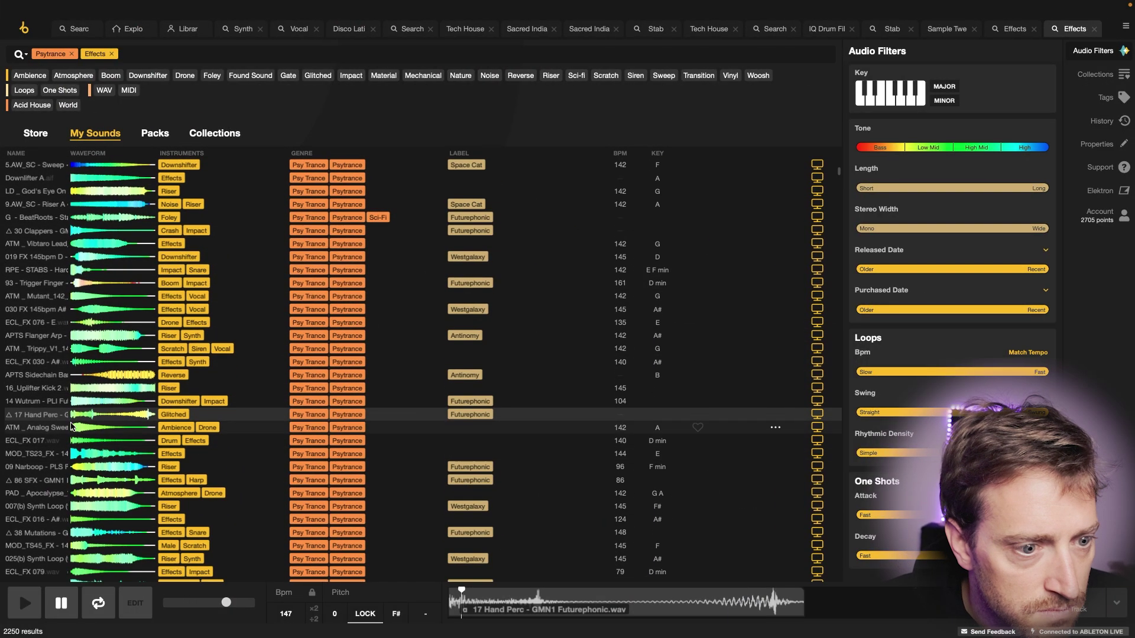
{"action": "key", "text": "Down"}
{"action": "key", "text": "Down"}
{"action": "scroll", "coordinate": [65, 449], "scroll_direction": "down", "scroll_amount": 1}
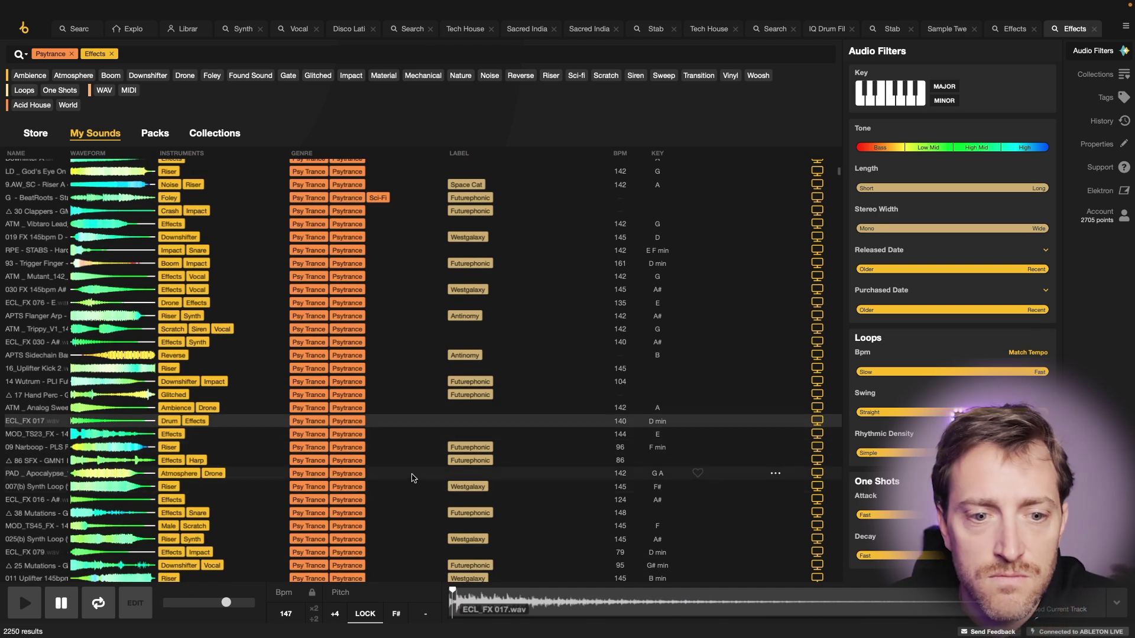
- Raise the Loopcloud preview volume to about 2.9 dB for ECL_FX 017.wav
{"action": "mouse_move", "coordinate": [225, 604]}
{"action": "left_click_drag", "start_coordinate": [225, 604], "coordinate": [247, 606]}
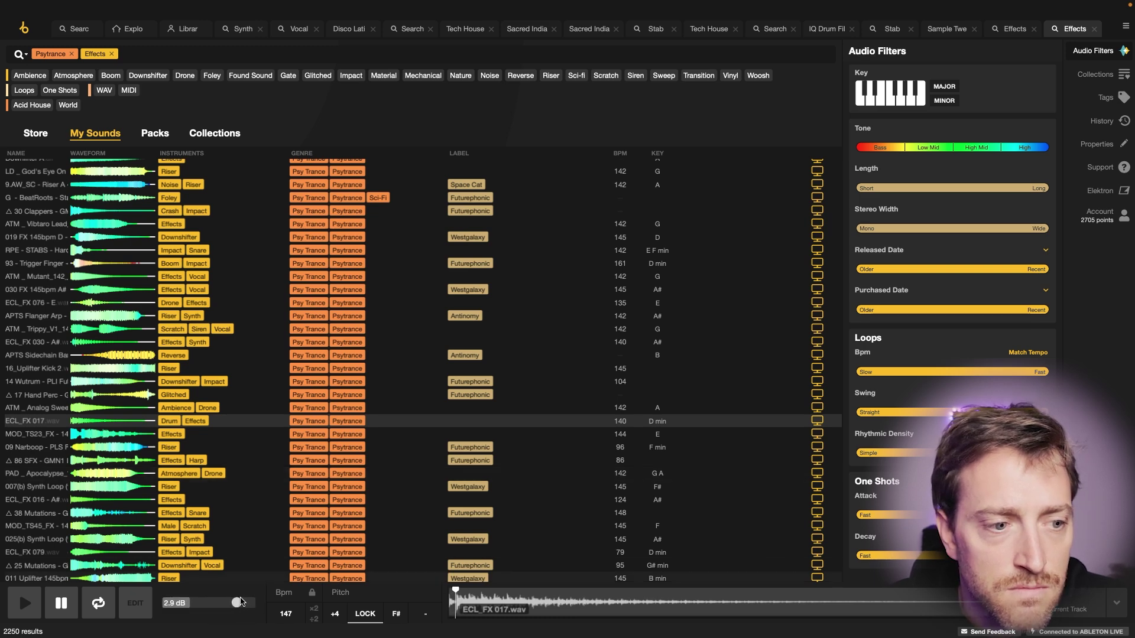
{"action": "left_click", "coordinate": [63, 603]}
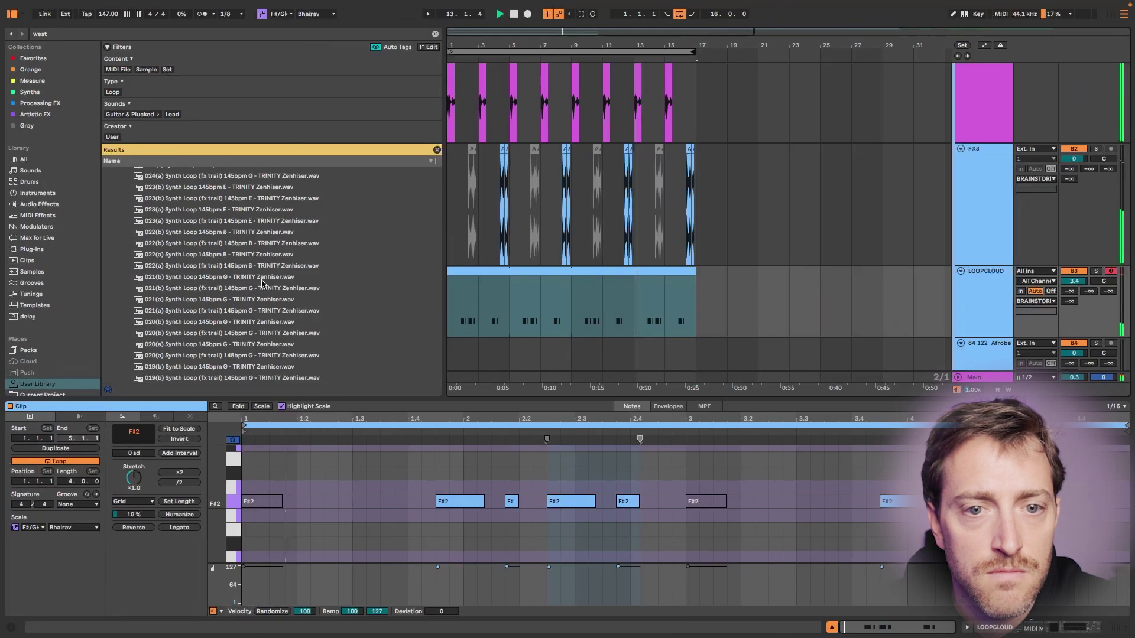
- Switch to Ableton Live, stop playback and add the Delay audio effect before EQ Eight in the LOOPCLOUD track's device chain
{"action": "key", "text": "space"}
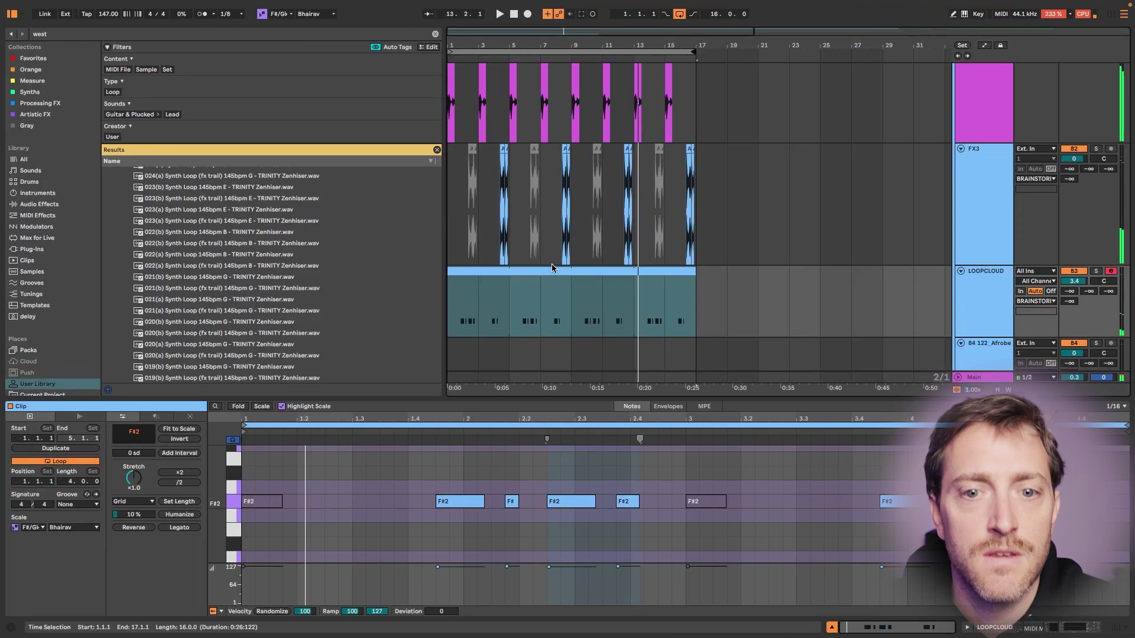
{"action": "left_click", "coordinate": [984, 284]}
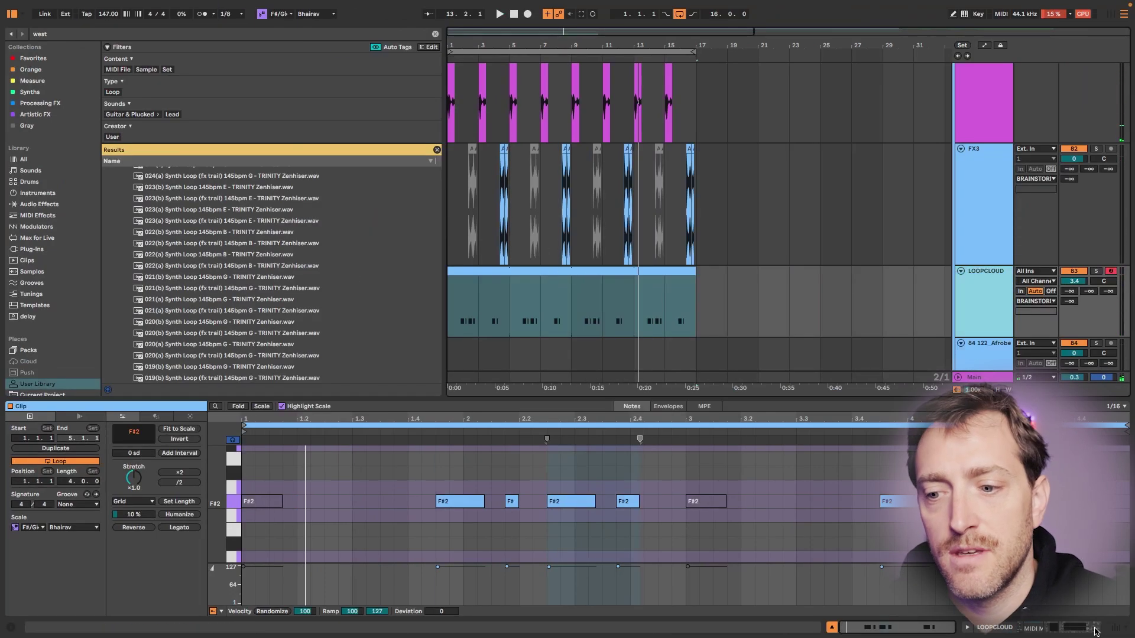
{"action": "left_click", "coordinate": [1097, 628]}
{"action": "left_click", "coordinate": [63, 35]}
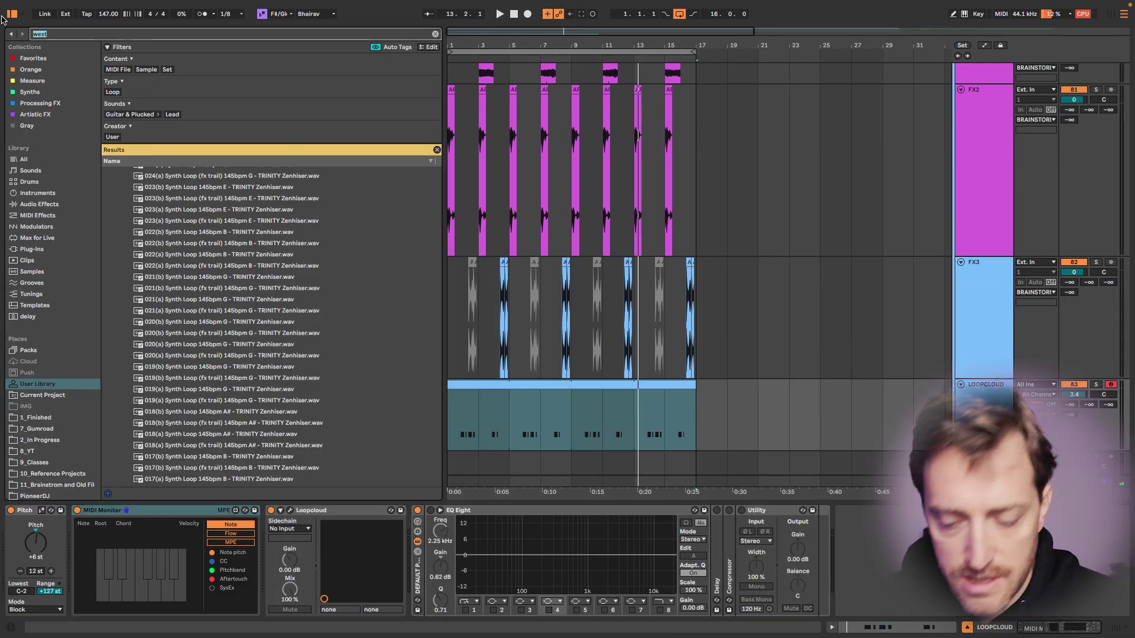
{"action": "type", "text": "delay"}
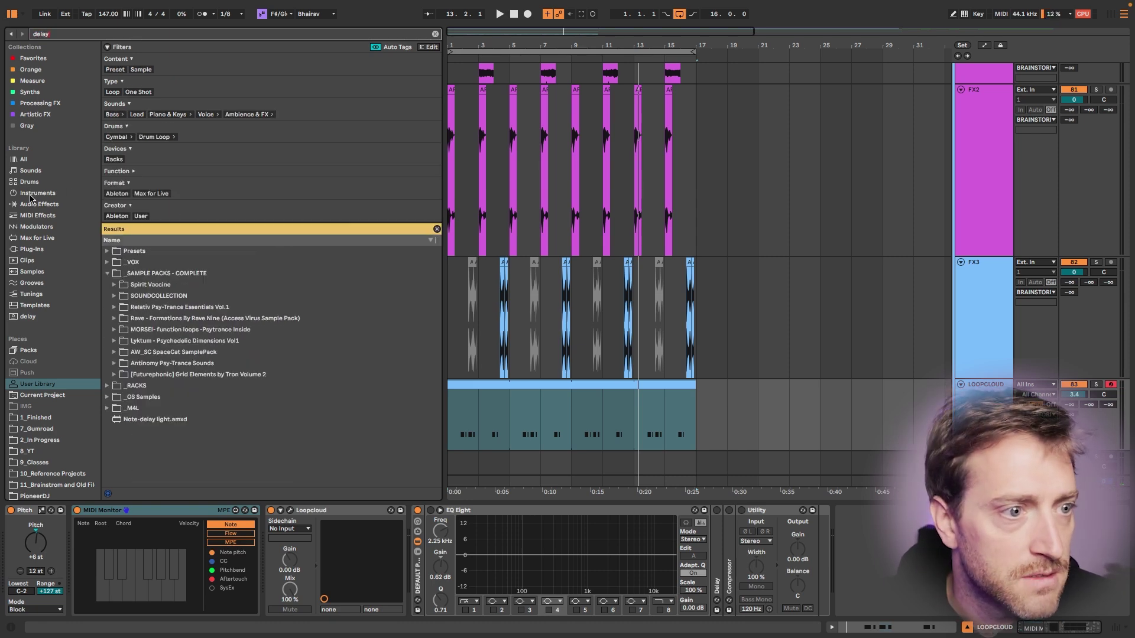
{"action": "left_click", "coordinate": [33, 204]}
{"action": "mouse_move", "coordinate": [121, 142]}
{"action": "left_mouse_down"}
{"action": "mouse_move", "coordinate": [613, 527]}
{"action": "mouse_move", "coordinate": [501, 542]}
{"action": "mouse_move", "coordinate": [526, 571]}
{"action": "mouse_move", "coordinate": [546, 542]}
{"action": "left_mouse_up"}
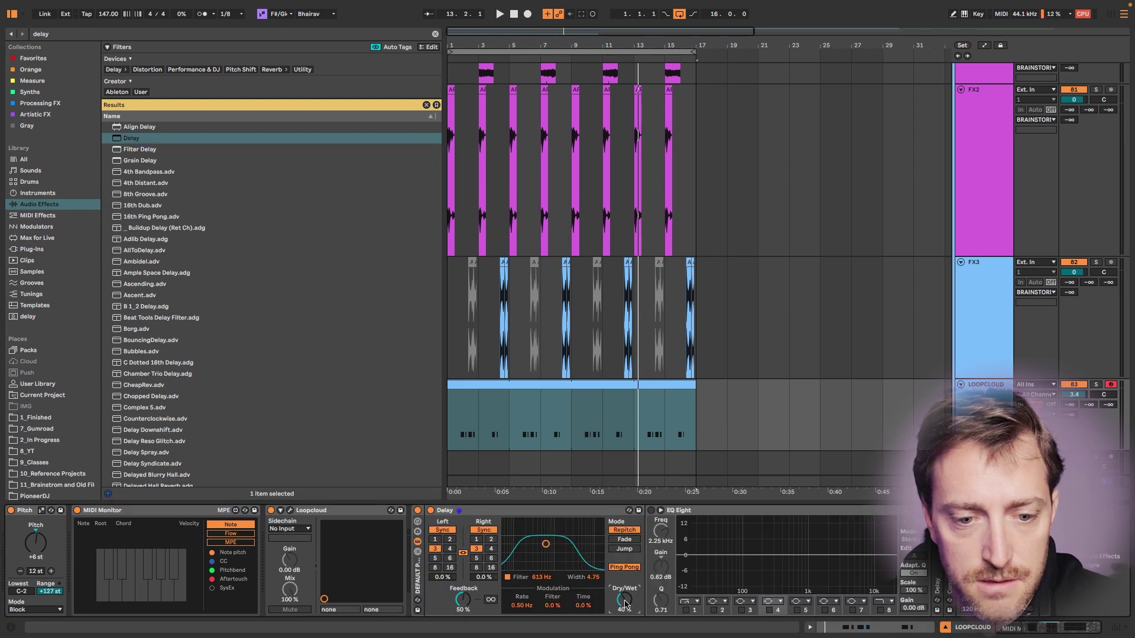
- Set the Delay feedback to 37% and raise the LOOPCLOUD track's fourth send while playing the arrangement from bar 1
{"action": "left_click_drag", "start_coordinate": [465, 603], "coordinate": [466, 618]}
{"action": "key", "text": "space"}
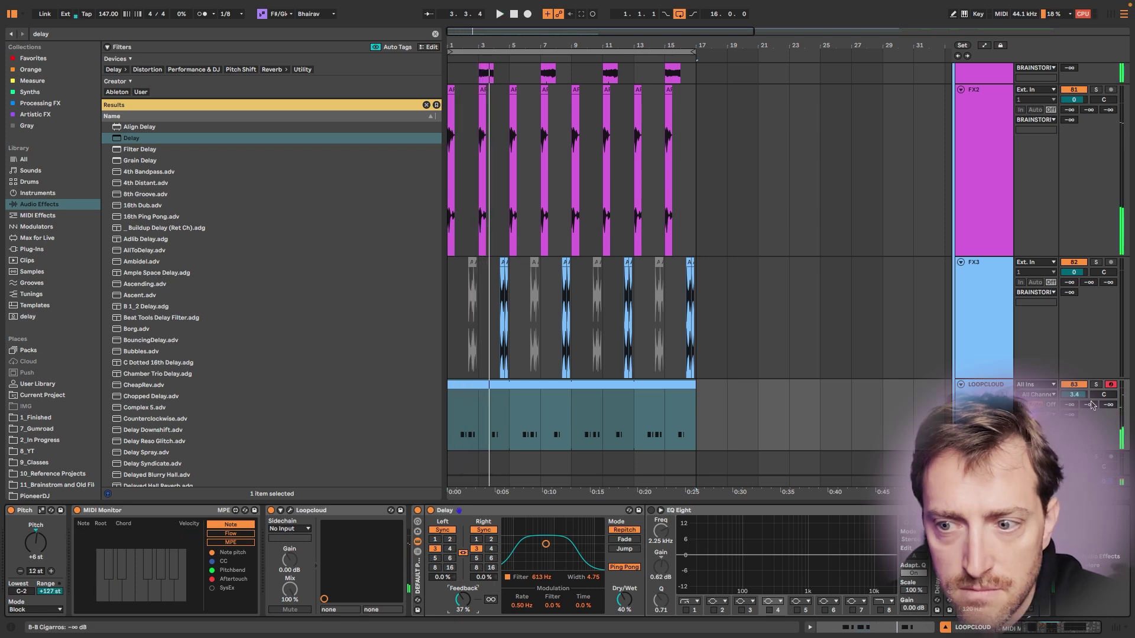
{"action": "left_click_drag", "start_coordinate": [1070, 416], "coordinate": [1071, 372]}
{"action": "key", "text": "space"}
{"action": "scroll", "coordinate": [518, 455], "scroll_direction": "right", "scroll_amount": 1}
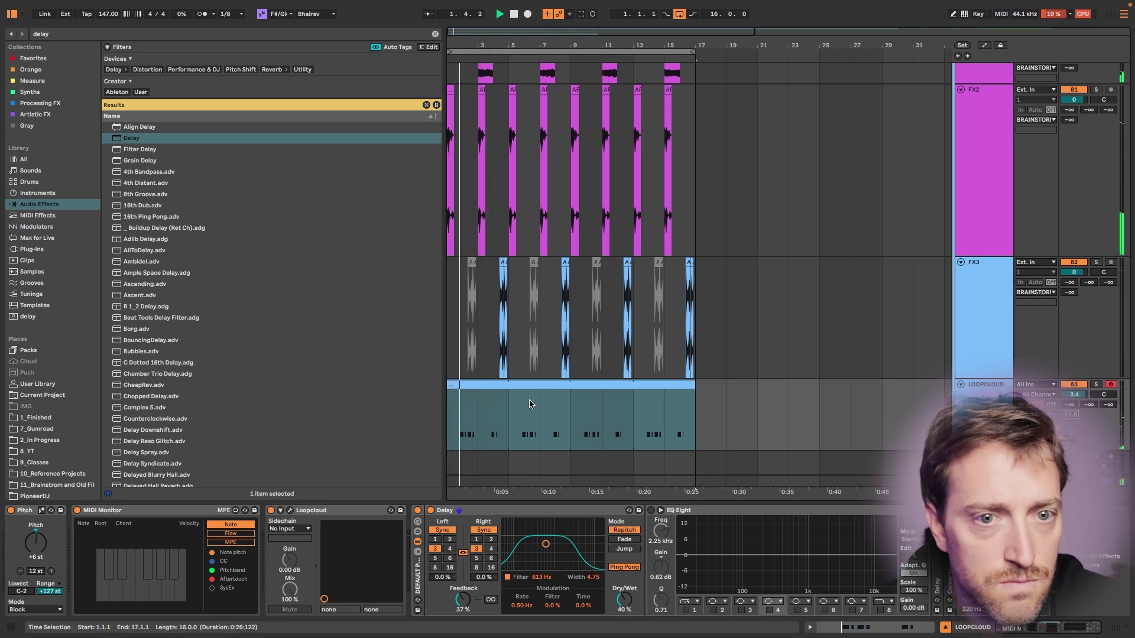
{"action": "scroll", "coordinate": [489, 408], "scroll_direction": "up", "scroll_amount": 4}
{"action": "scroll", "coordinate": [484, 409], "scroll_direction": "left", "scroll_amount": 1}
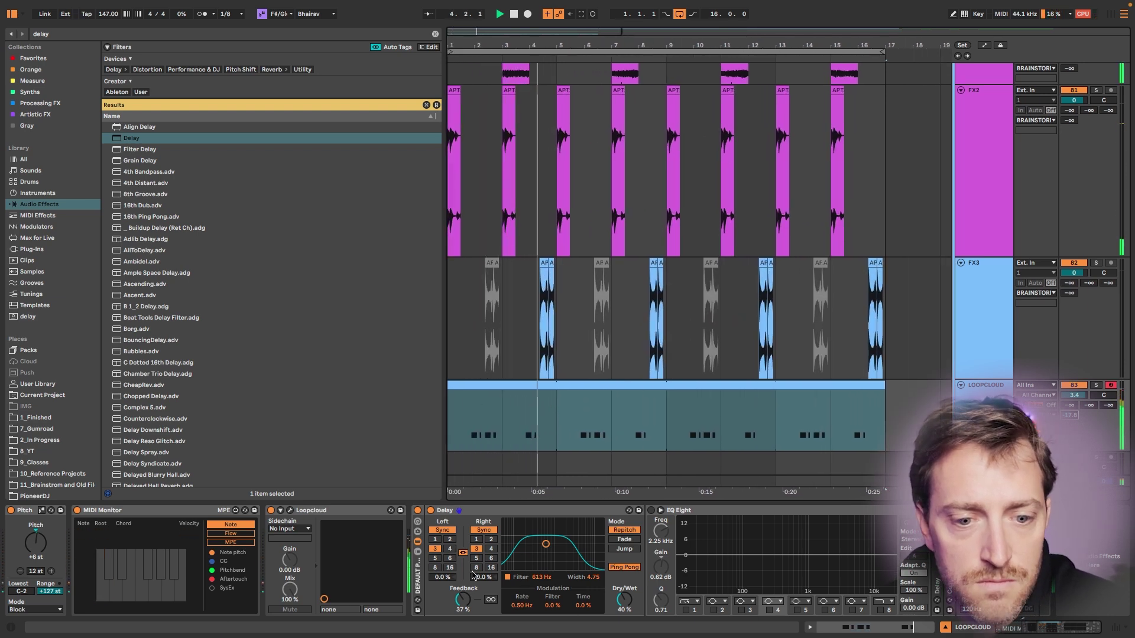
- Raise the Delay feedback to 63%, show its automation on the LOOPCLOUD track and stop playback
{"action": "mouse_move", "coordinate": [463, 599]}
{"action": "left_mouse_down"}
{"action": "mouse_move", "coordinate": [462, 577]}
{"action": "mouse_move", "coordinate": [456, 596]}
{"action": "left_mouse_up"}
{"action": "right_click", "coordinate": [456, 596]}
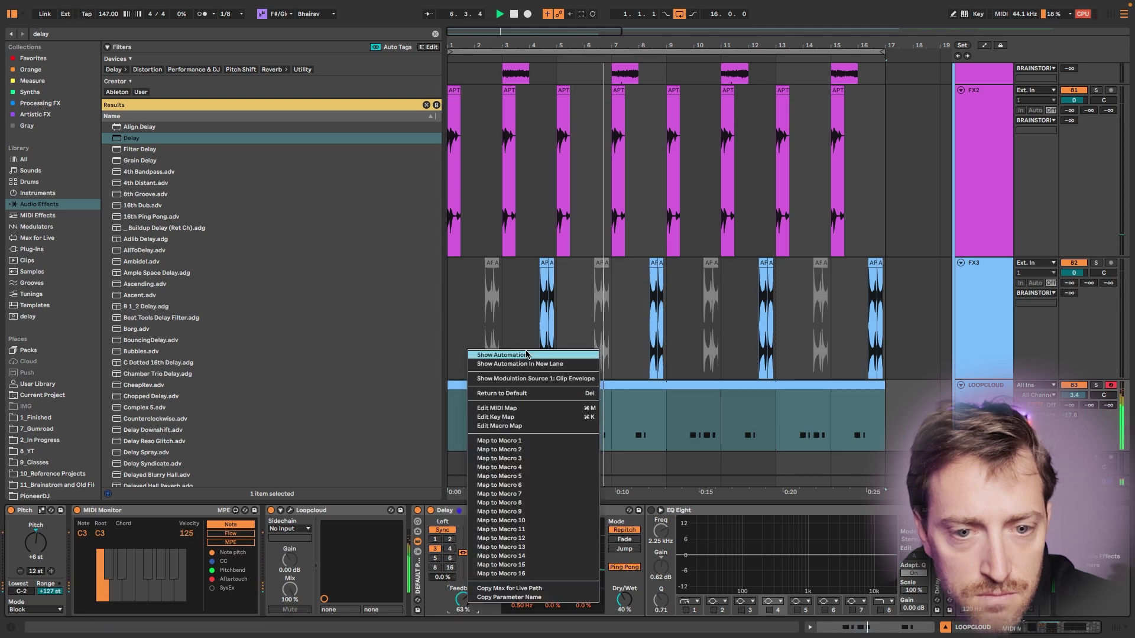
{"action": "left_click", "coordinate": [485, 355]}
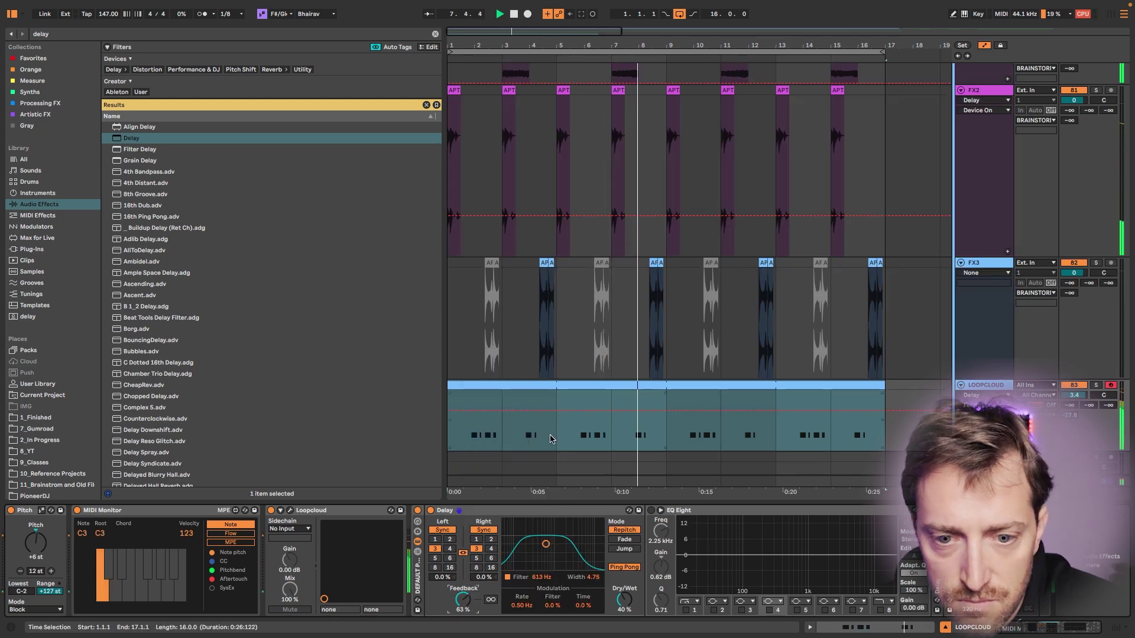
{"action": "key", "text": "space"}
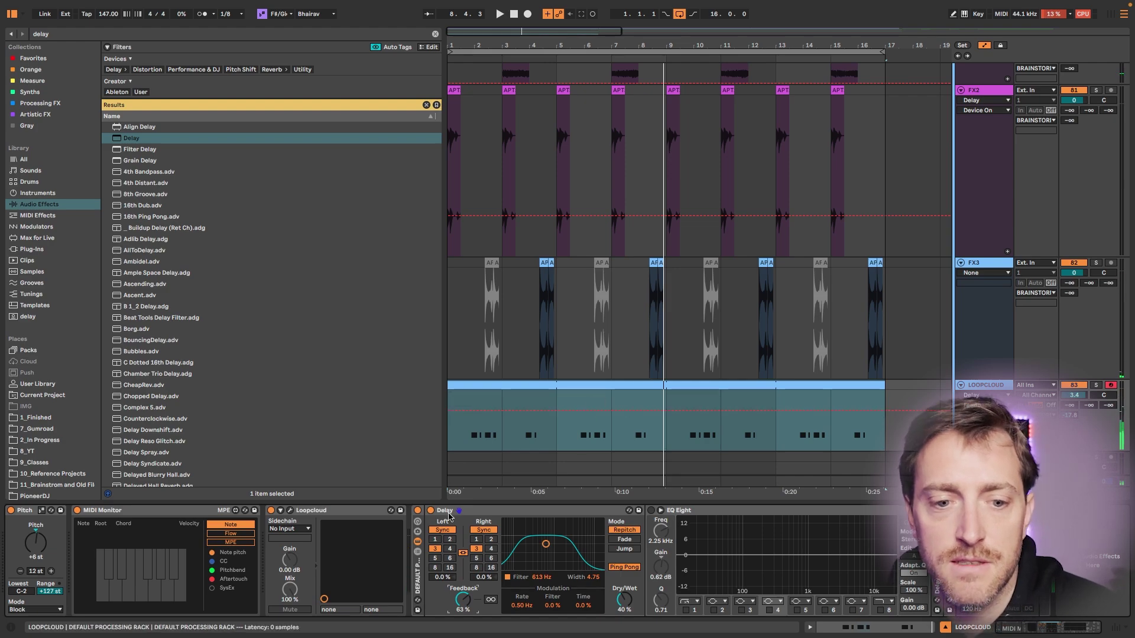
- Restart playback, switch to Loopcloud, load MOD_TS23_FX - 144 E.wav and lower the preview volume
{"action": "key", "text": "space"}
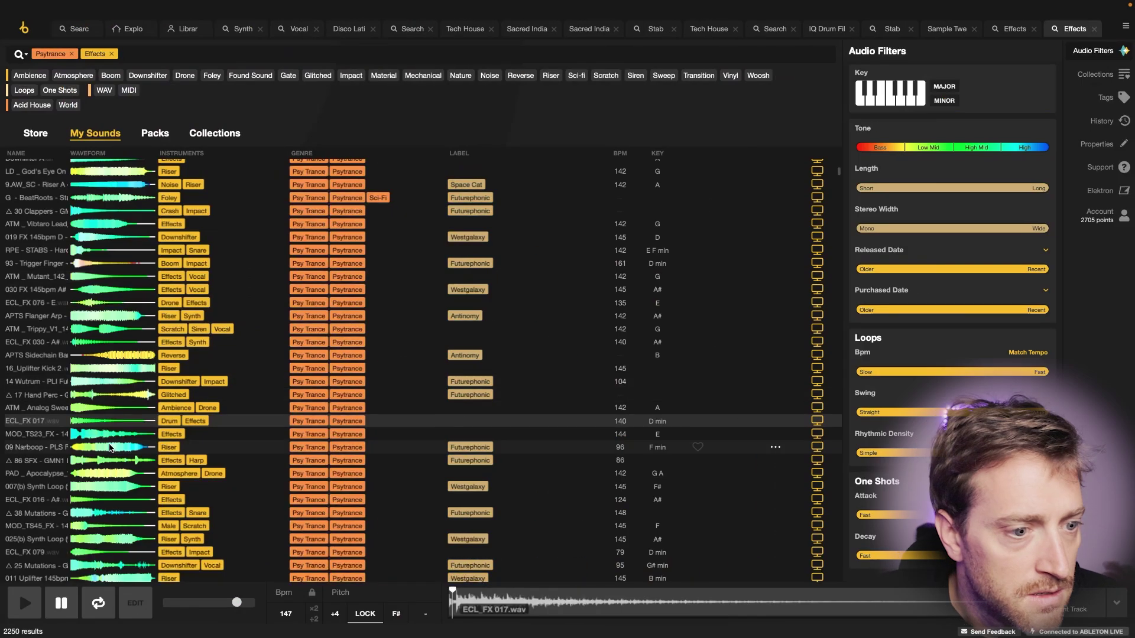
{"action": "key", "text": "Down"}
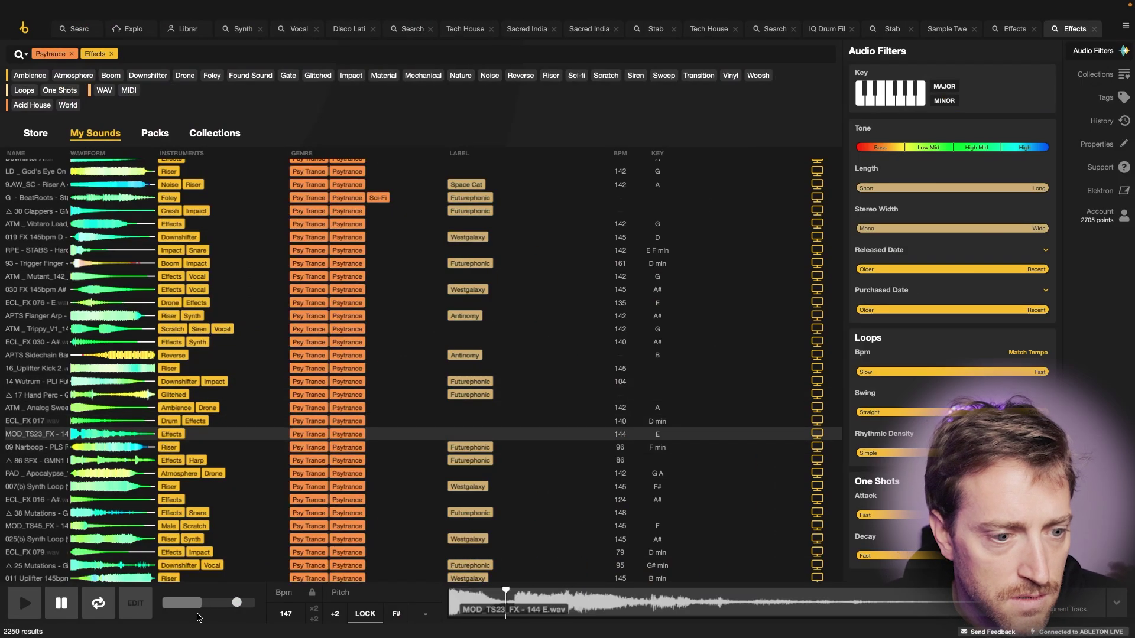
{"action": "left_click_drag", "start_coordinate": [236, 603], "coordinate": [223, 604]}
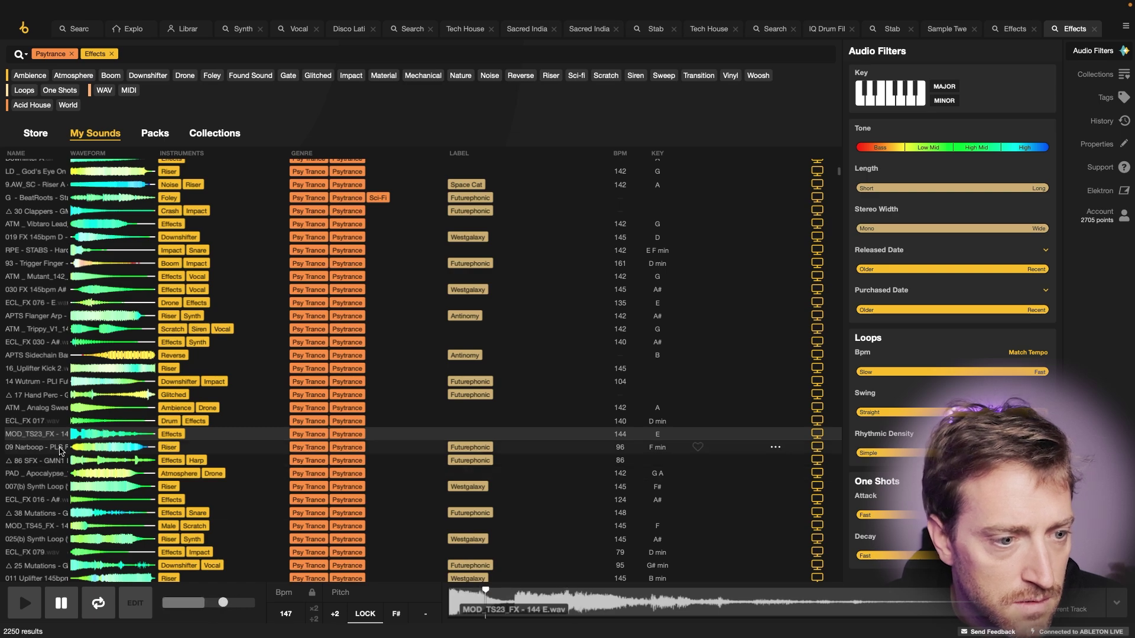
- Audition further psytrance effects down the sound list, ending on MOD_TS60_LD - 144 C.wav
{"action": "left_click", "coordinate": [59, 449]}
{"action": "left_click", "coordinate": [71, 462]}
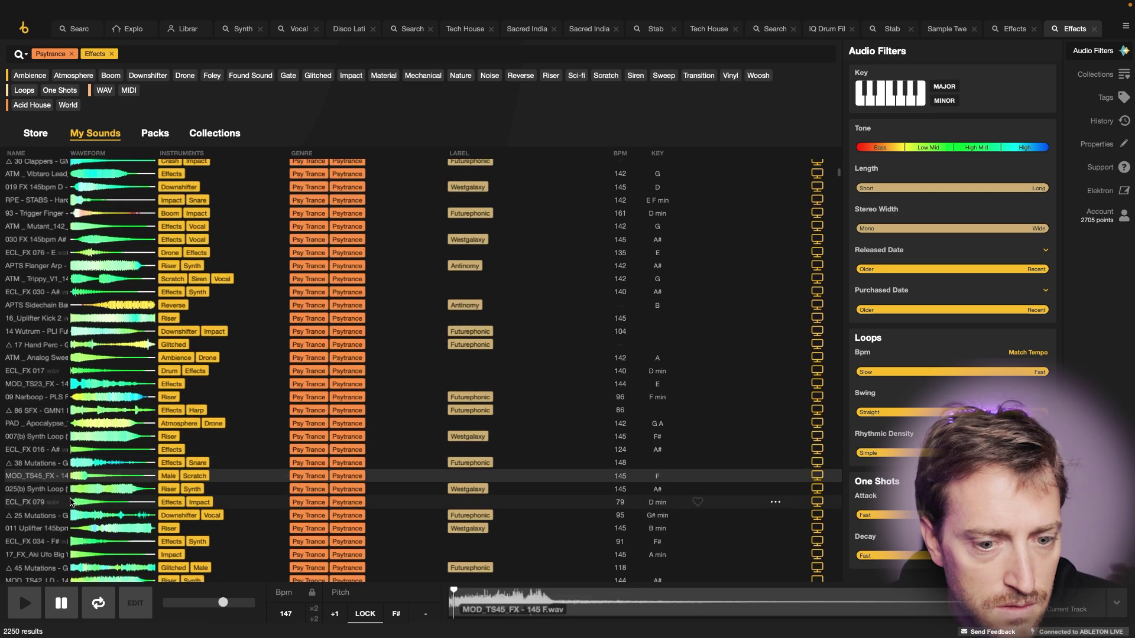
{"action": "scroll", "coordinate": [68, 497], "scroll_direction": "down", "scroll_amount": 3}
{"action": "left_click", "coordinate": [62, 475]}
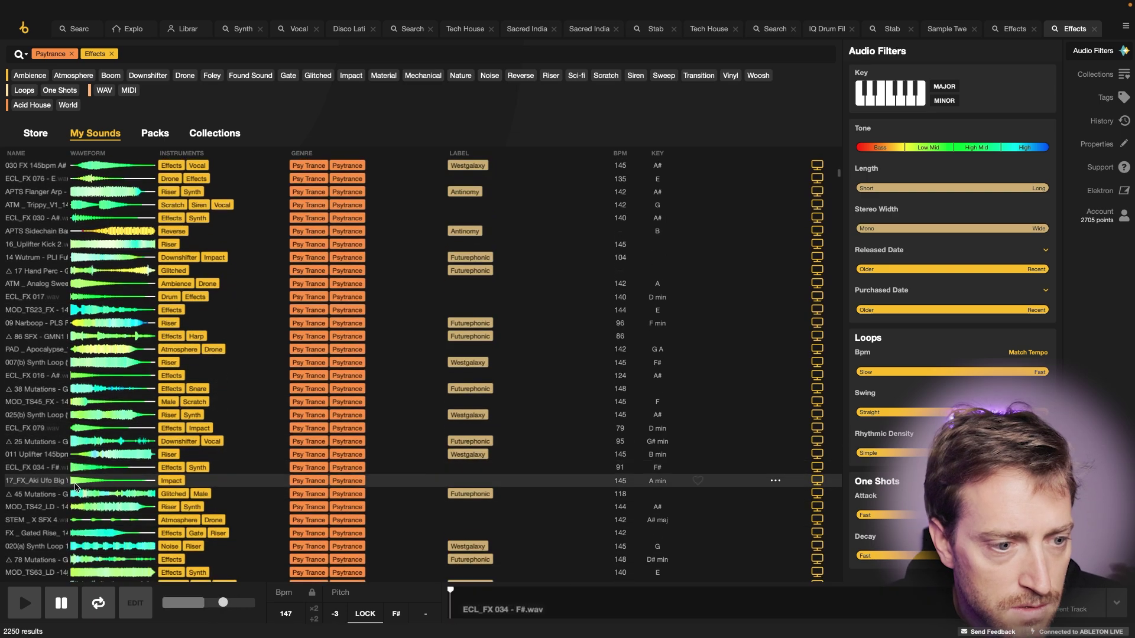
{"action": "scroll", "coordinate": [56, 473], "scroll_direction": "down", "scroll_amount": 4}
{"action": "left_click", "coordinate": [52, 467]}
{"action": "scroll", "coordinate": [52, 471], "scroll_direction": "down", "scroll_amount": 2}
{"action": "left_click", "coordinate": [51, 477]}
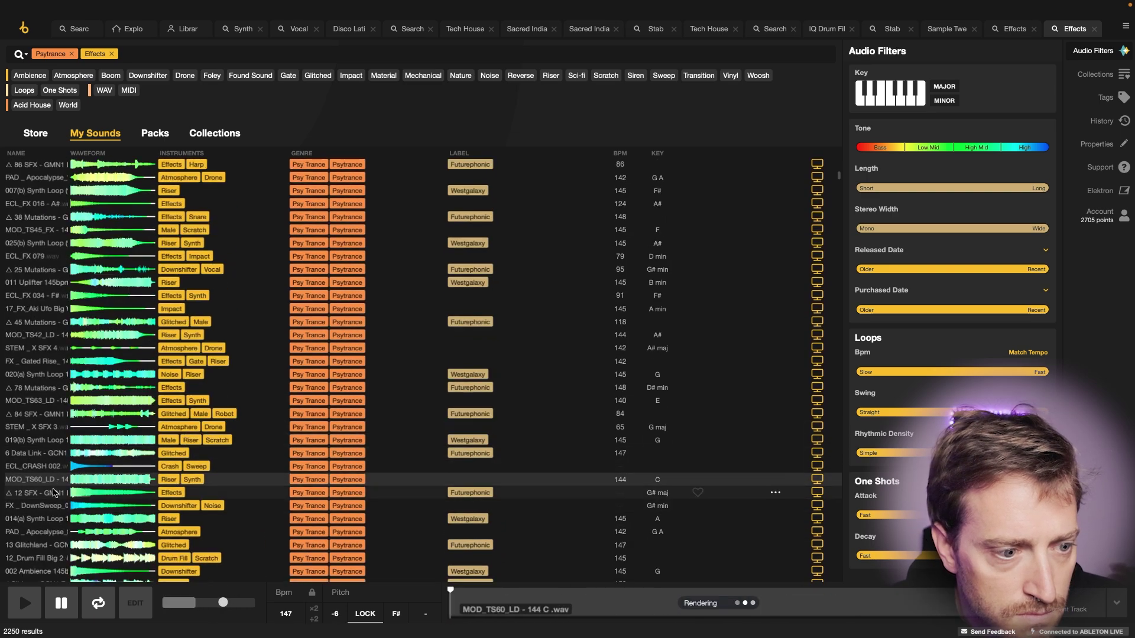
{"action": "scroll", "coordinate": [51, 494], "scroll_direction": "down", "scroll_amount": 1}
{"action": "scroll", "coordinate": [50, 494], "scroll_direction": "up", "scroll_amount": 1}
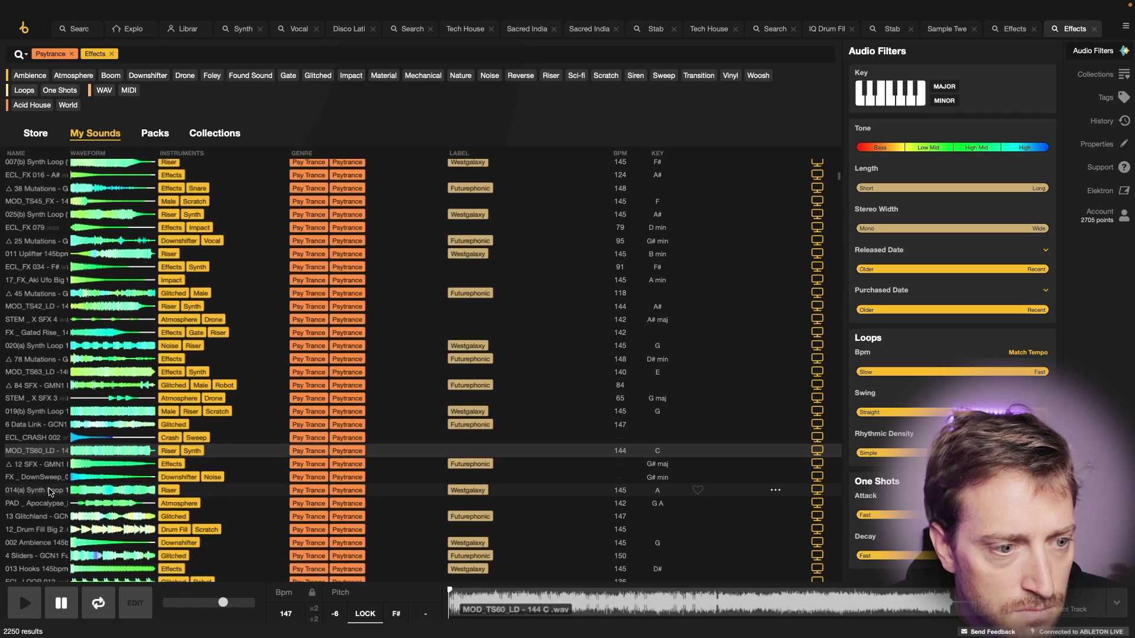
- Check the Ableton arrangement, return to Loopcloud, and start and pause the preview of MOD_TS60_LD - 144 C.wav
{"action": "key", "text": "ctrl+Left"}
{"action": "key", "text": "ctrl+Right"}
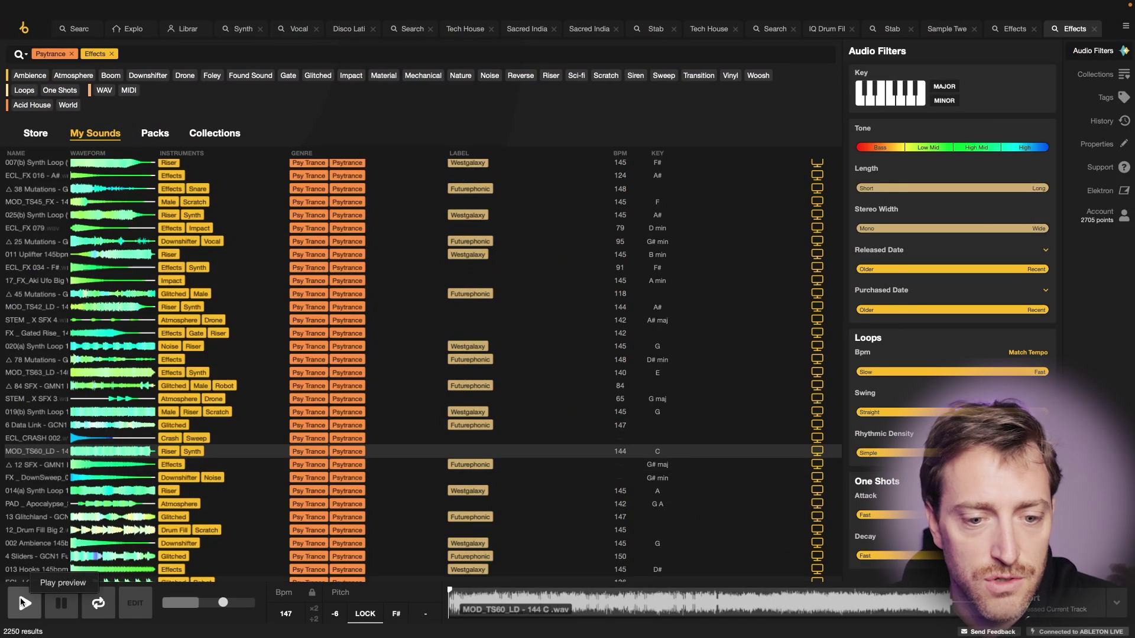
{"action": "left_click", "coordinate": [22, 602]}
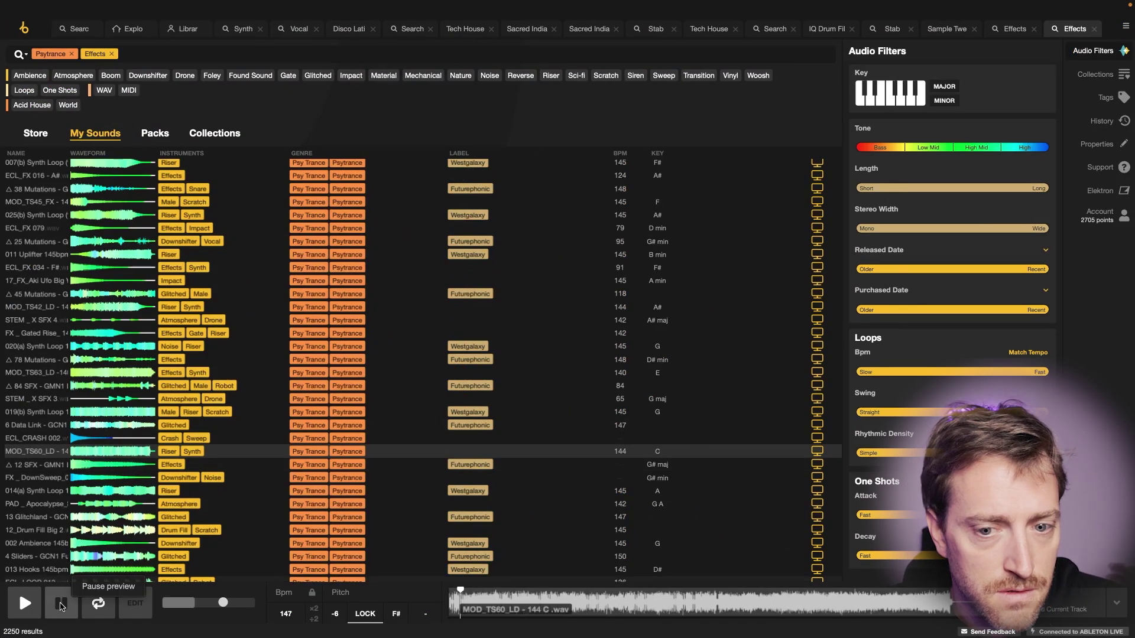
{"action": "left_click", "coordinate": [61, 604]}
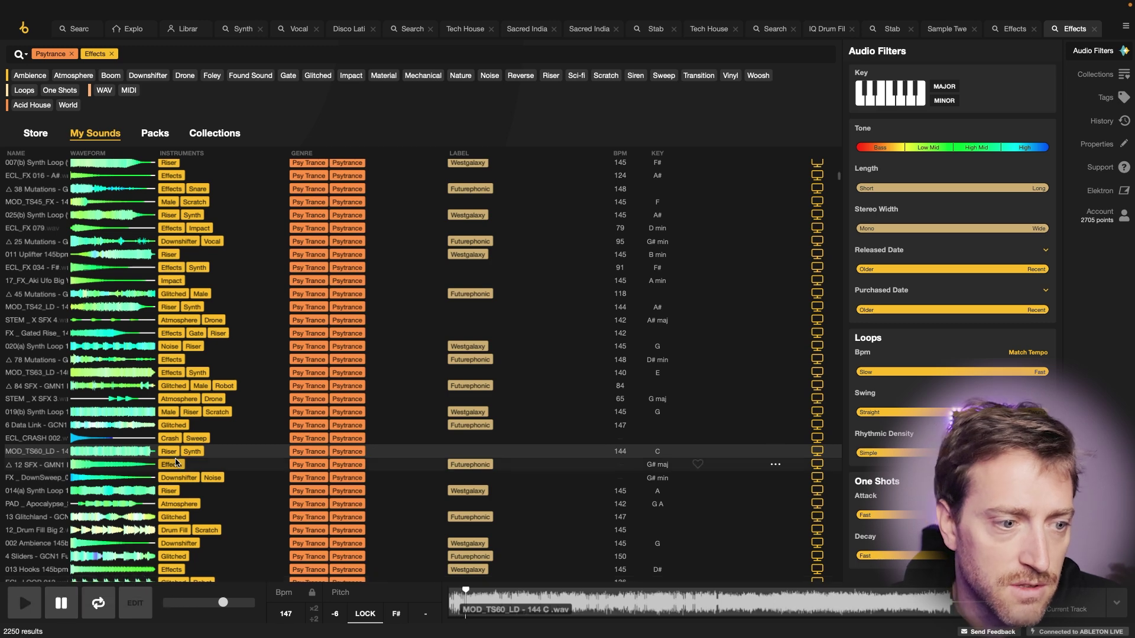
- Load 014(a) Synth Loop 145bpm A - TRINITY Zenhiser.wav, preview it and toggle preview looping
{"action": "left_click", "coordinate": [47, 491]}
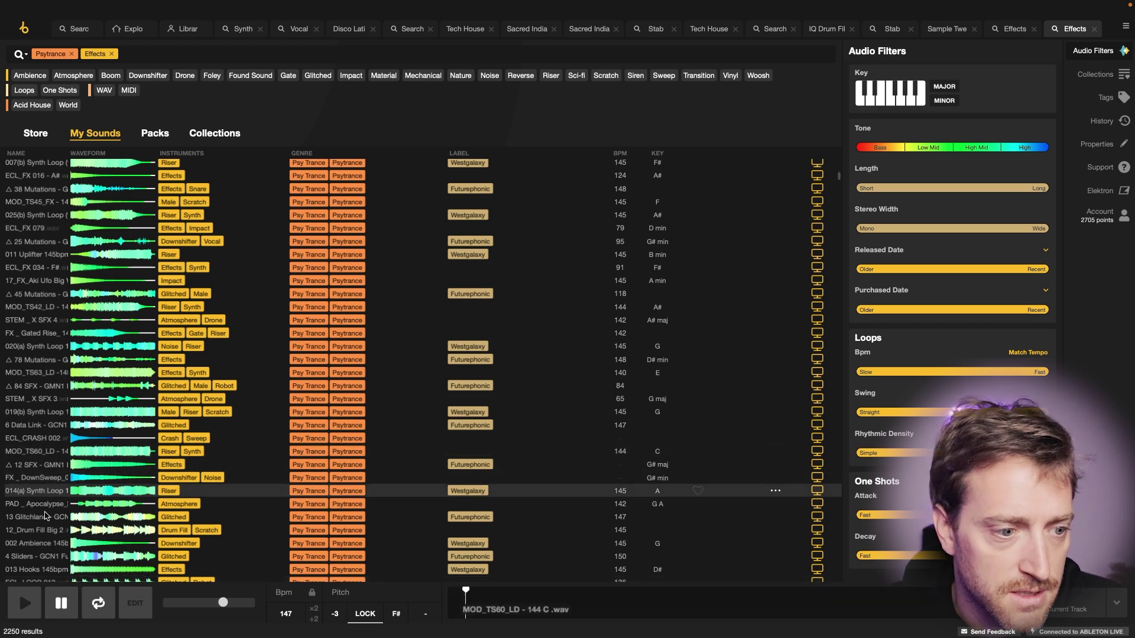
{"action": "left_click", "coordinate": [27, 601]}
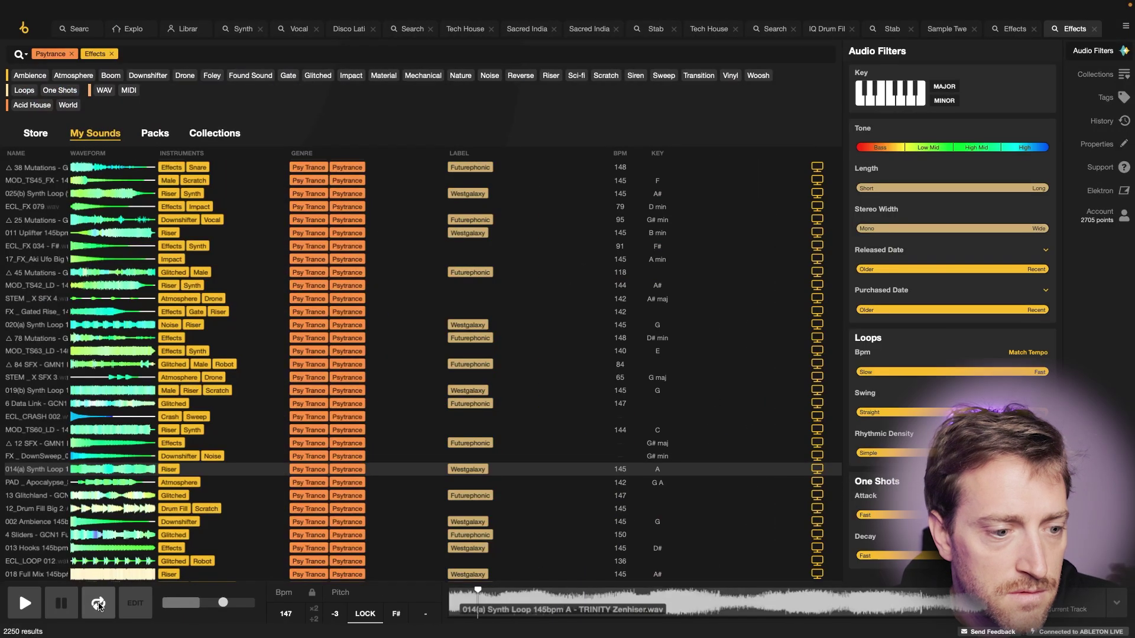
{"action": "left_click", "coordinate": [99, 604]}
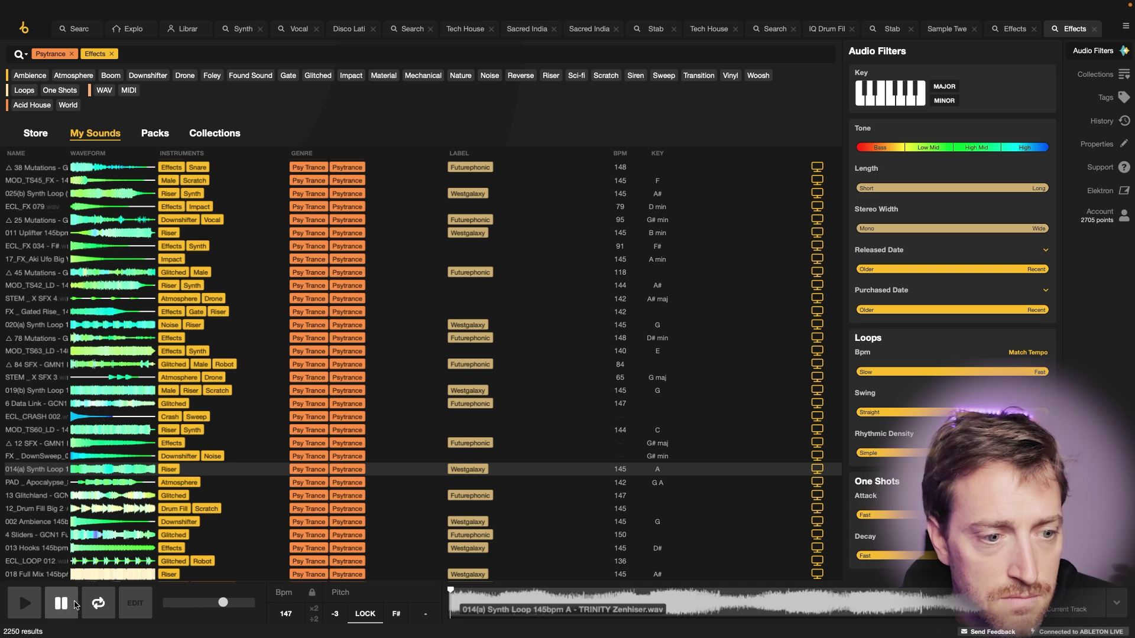
- Raise the preview volume slightly and export the processed 014(a) Synth Loop to the clipboard
{"action": "left_click_drag", "start_coordinate": [225, 604], "coordinate": [233, 604]}
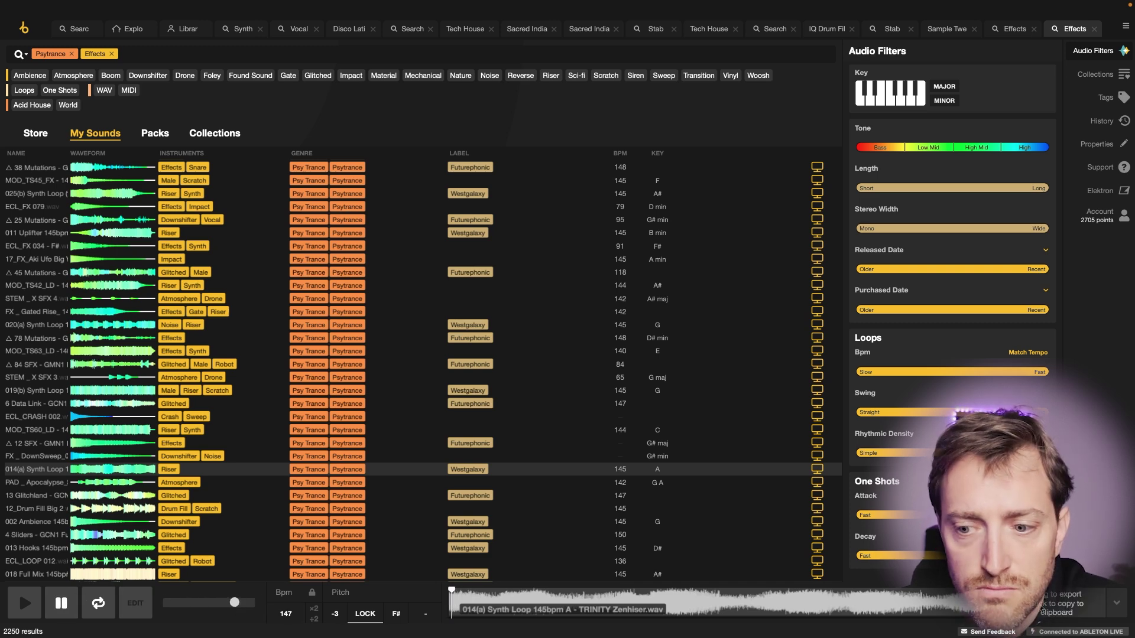
{"action": "left_click", "coordinate": [1038, 606]}
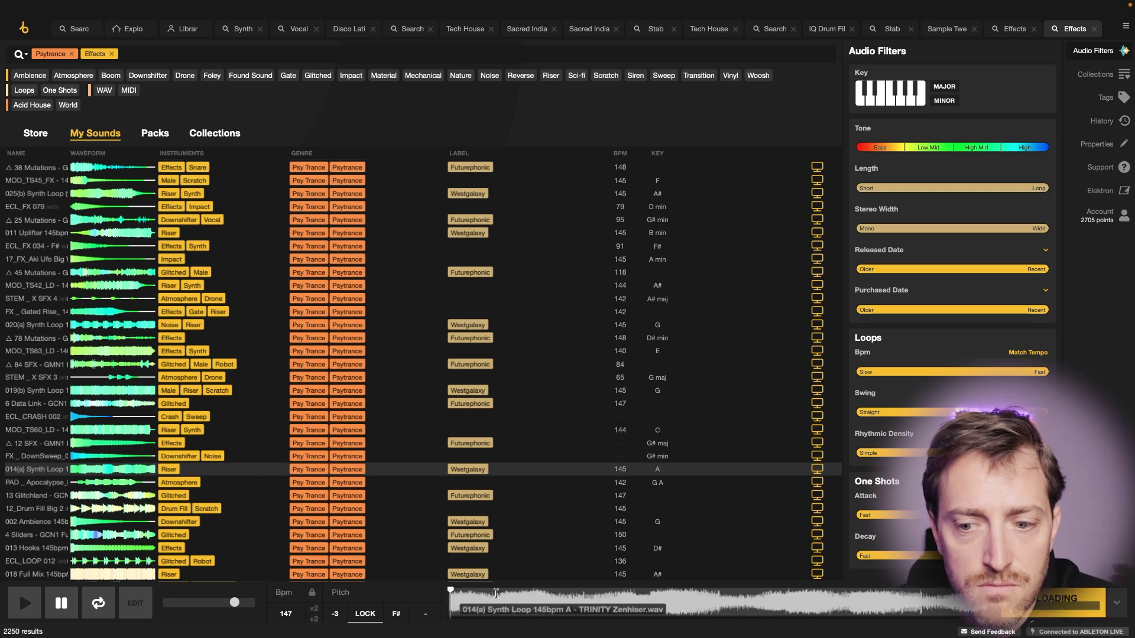
- Switch to Ableton Live, set a finer arrangement grid, and paste the processed 014(a) Synth Loop on the FX3 track at 1.4.3
{"action": "key", "text": "super+Tab"}
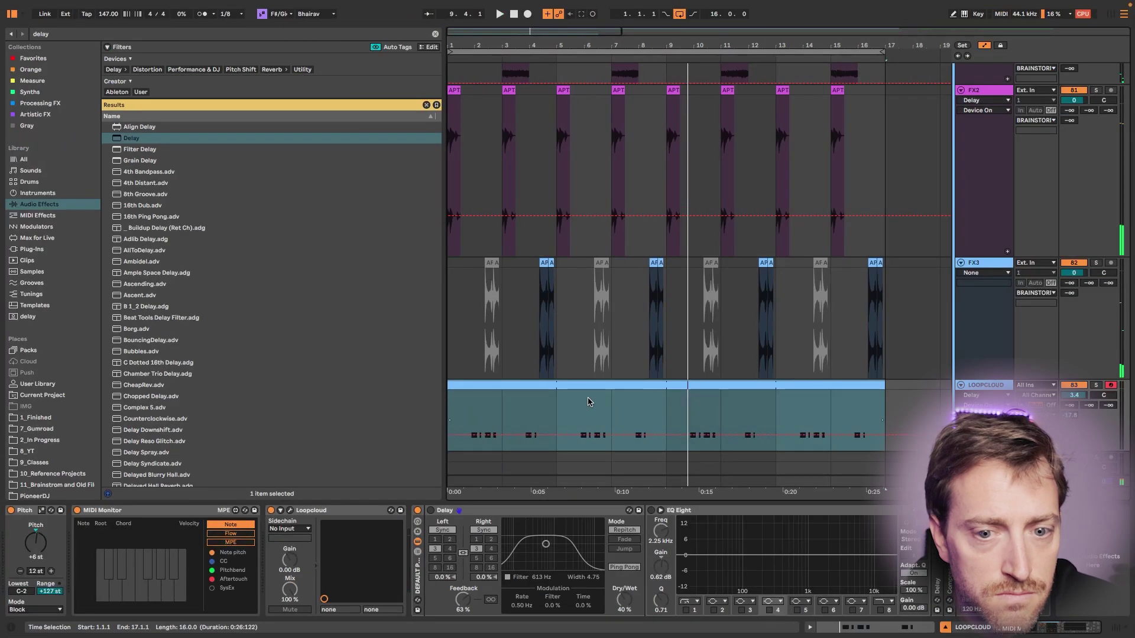
{"action": "scroll", "coordinate": [588, 401], "scroll_direction": "down", "scroll_amount": 2}
{"action": "scroll", "coordinate": [609, 389], "scroll_direction": "up", "scroll_amount": 3}
{"action": "scroll", "coordinate": [609, 392], "scroll_direction": "down", "scroll_amount": 2}
{"action": "scroll", "coordinate": [496, 393], "scroll_direction": "up", "scroll_amount": 1}
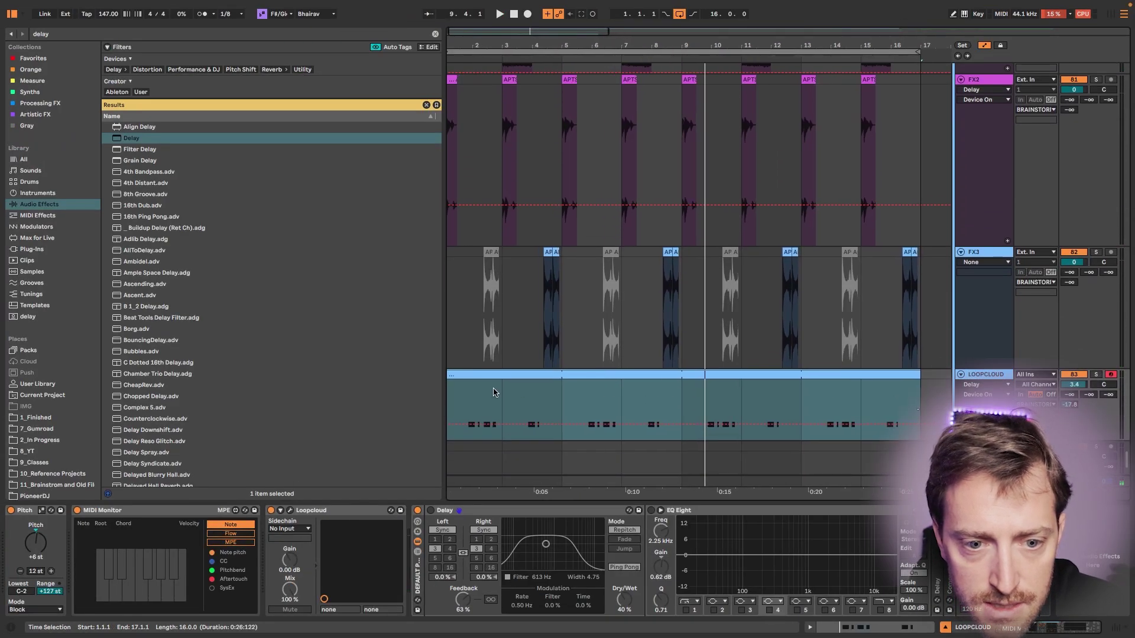
{"action": "scroll", "coordinate": [495, 392], "scroll_direction": "up", "scroll_amount": 5}
{"action": "right_click", "coordinate": [623, 299]}
{"action": "left_click", "coordinate": [703, 435]}
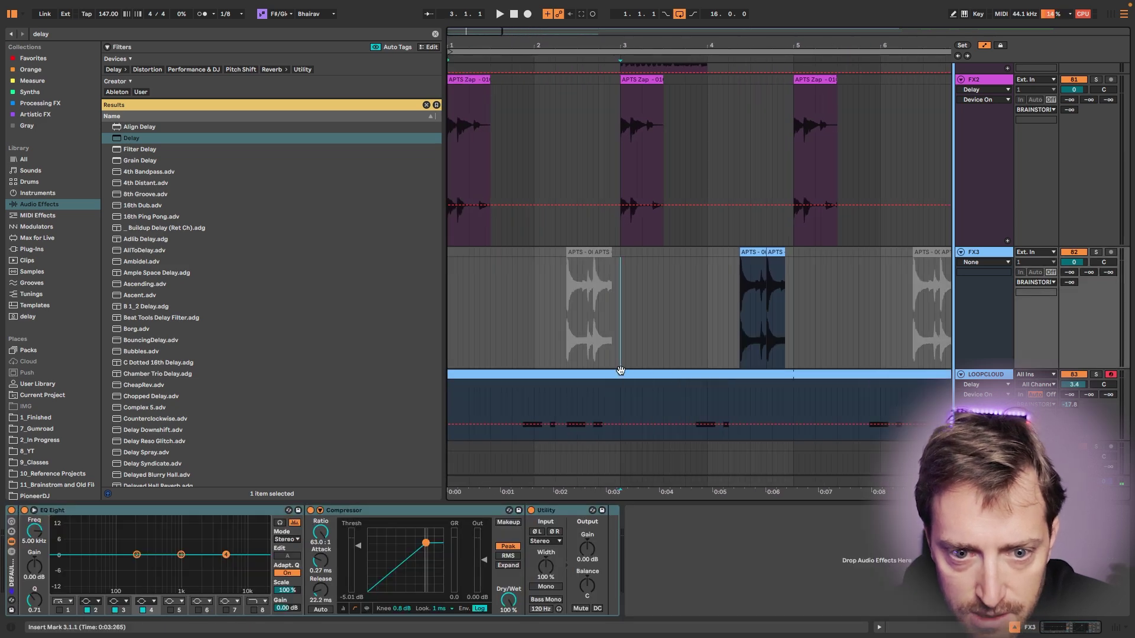
{"action": "scroll", "coordinate": [552, 339], "scroll_direction": "up", "scroll_amount": 6}
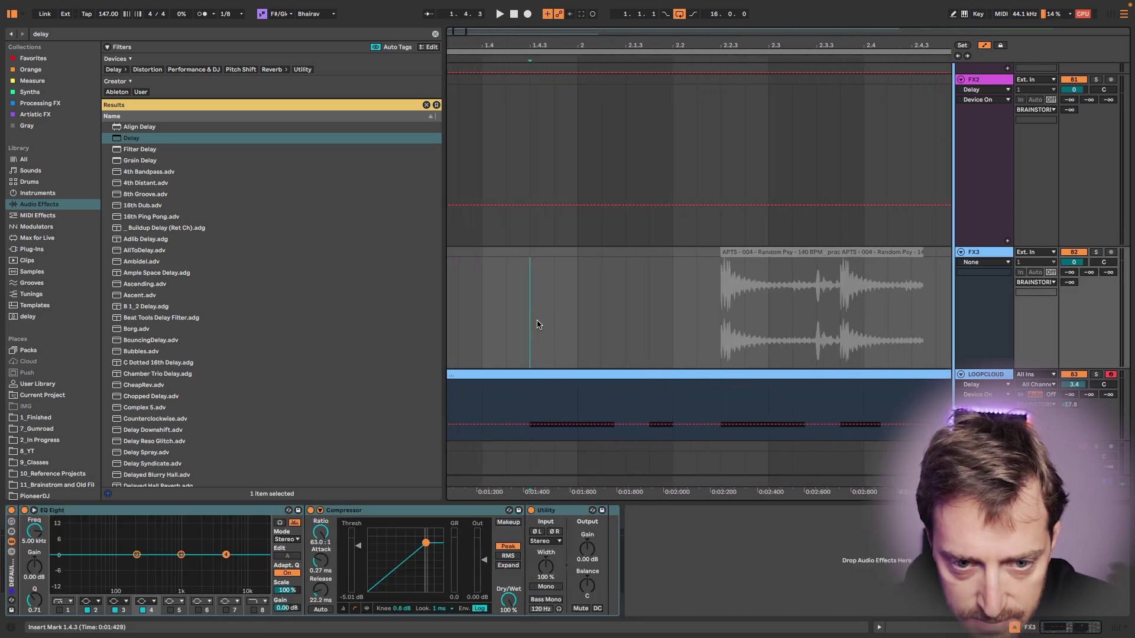
{"action": "key", "text": "ctrl+v"}
- Slice the pasted synth loop on FX3 by duplicating its opening section so slices start at 1.4.3, 2.1.4, 2.2.3 and 2.3.4
{"action": "left_click", "coordinate": [607, 312]}
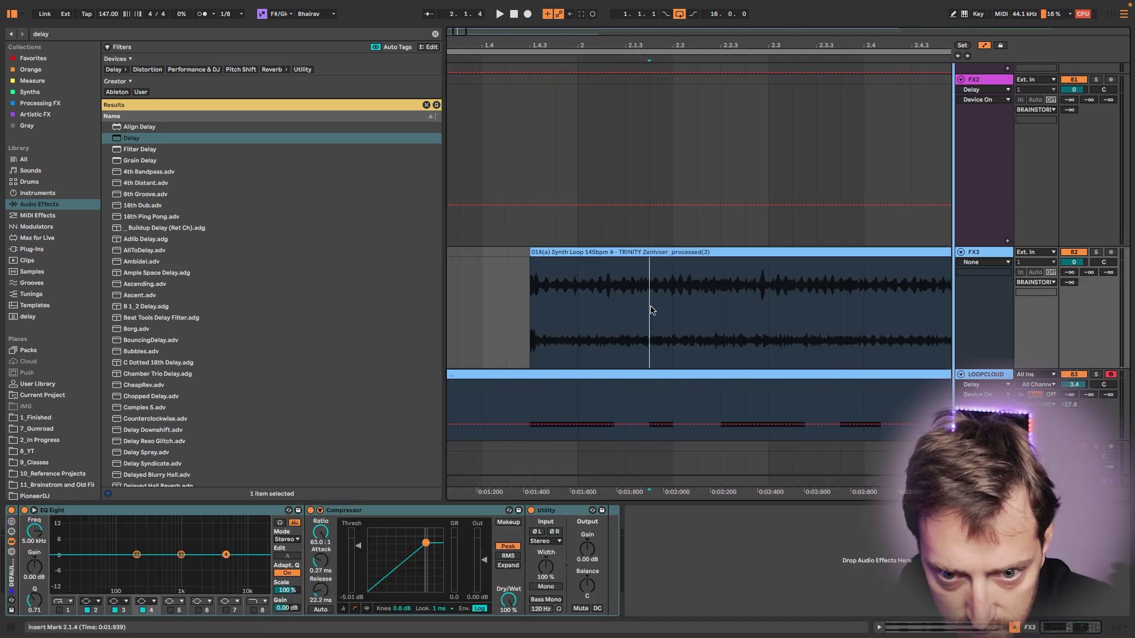
{"action": "left_click_drag", "start_coordinate": [651, 310], "coordinate": [530, 309]}
{"action": "key", "text": "ctrl+d"}
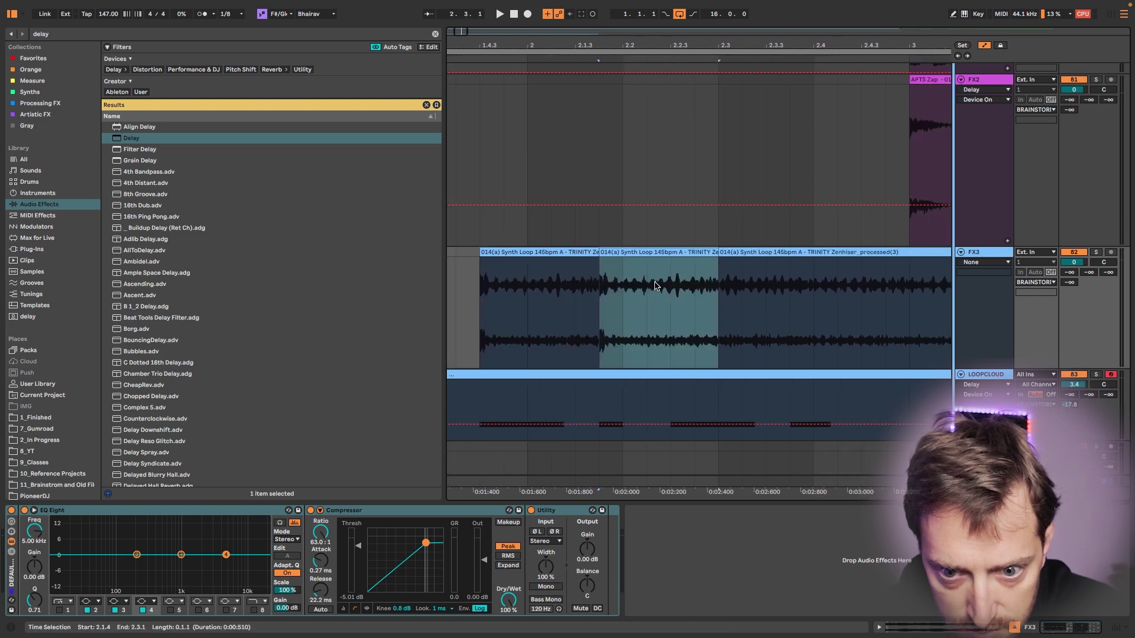
{"action": "left_click", "coordinate": [647, 290]}
{"action": "left_click_drag", "start_coordinate": [666, 275], "coordinate": [789, 277]}
{"action": "key", "text": "ctrl+d"}
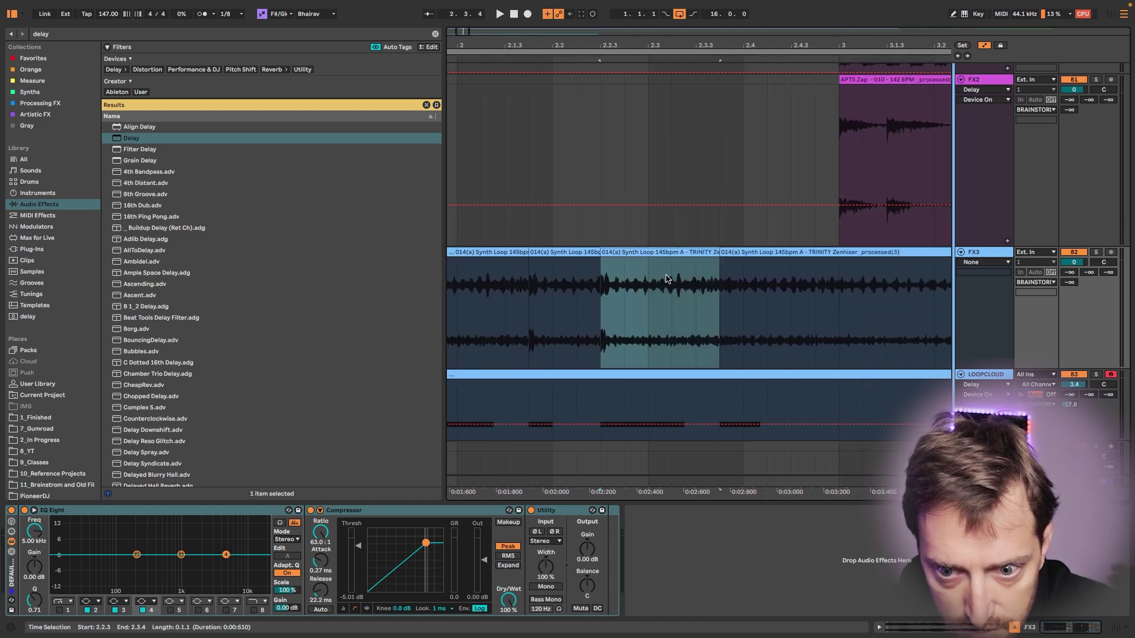
{"action": "scroll", "coordinate": [715, 299], "scroll_direction": "down", "scroll_amount": 2}
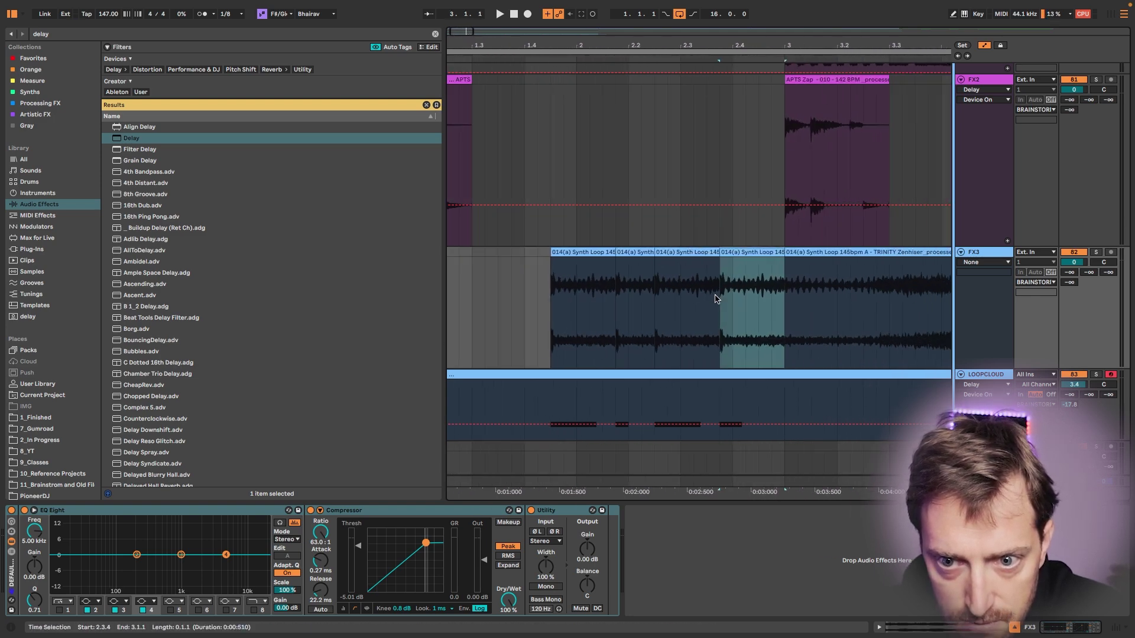
- Copy the four synth loop slices, undo the loop paste and its duplications, and paste only the slices on FX3 at 1.4.3
{"action": "left_click", "coordinate": [586, 253], "text": "shift"}
{"action": "key", "text": "ctrl+z"}
{"action": "key", "text": "ctrl+z"}
{"action": "key", "text": "ctrl+z"}
{"action": "key", "text": "ctrl+z"}
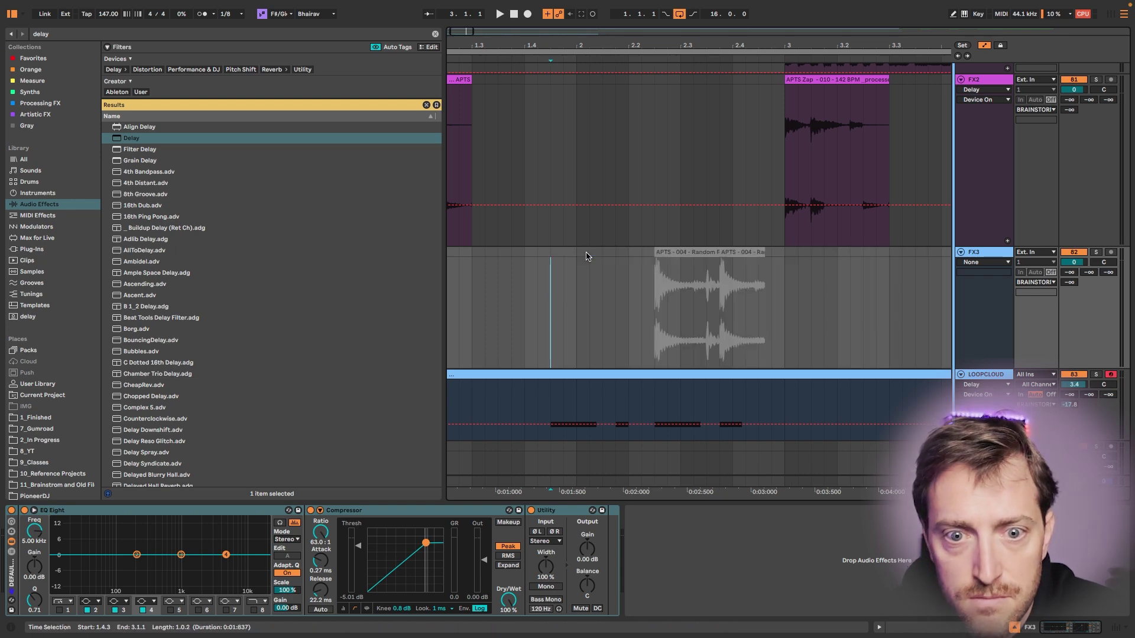
{"action": "key", "text": "ctrl+v"}
- Leave automation mode and add a fade-out over roughly the second half of each of the four synth loop slices
{"action": "left_click", "coordinate": [585, 268]}
{"action": "key", "text": "a"}
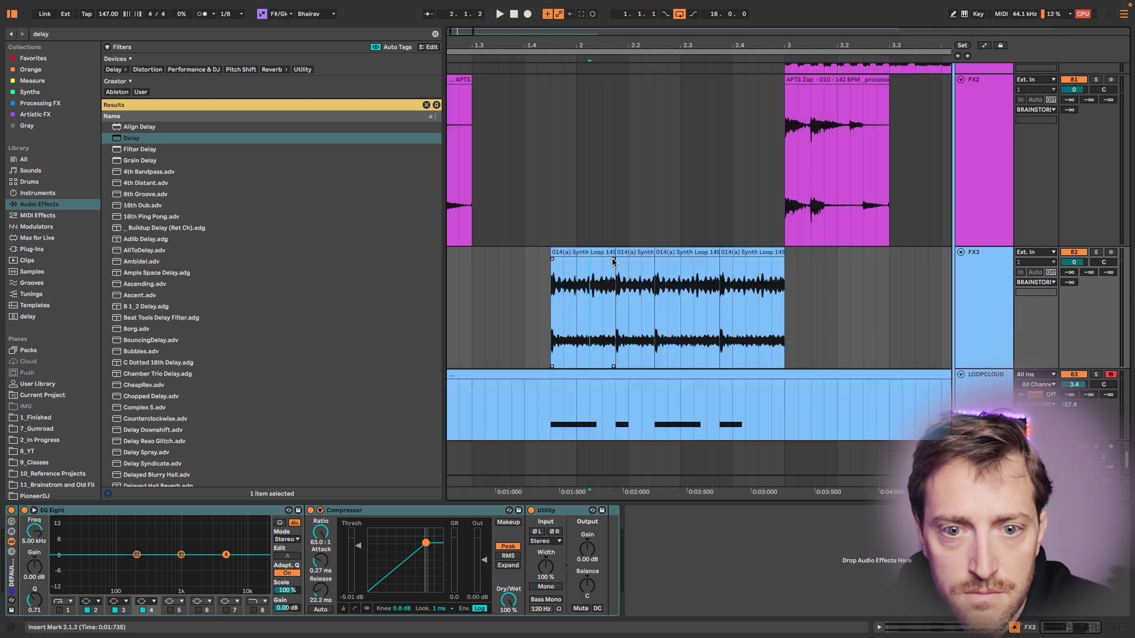
{"action": "mouse_move", "coordinate": [613, 259]}
{"action": "left_mouse_down"}
{"action": "mouse_move", "coordinate": [587, 259]}
{"action": "mouse_move", "coordinate": [630, 258]}
{"action": "left_mouse_up"}
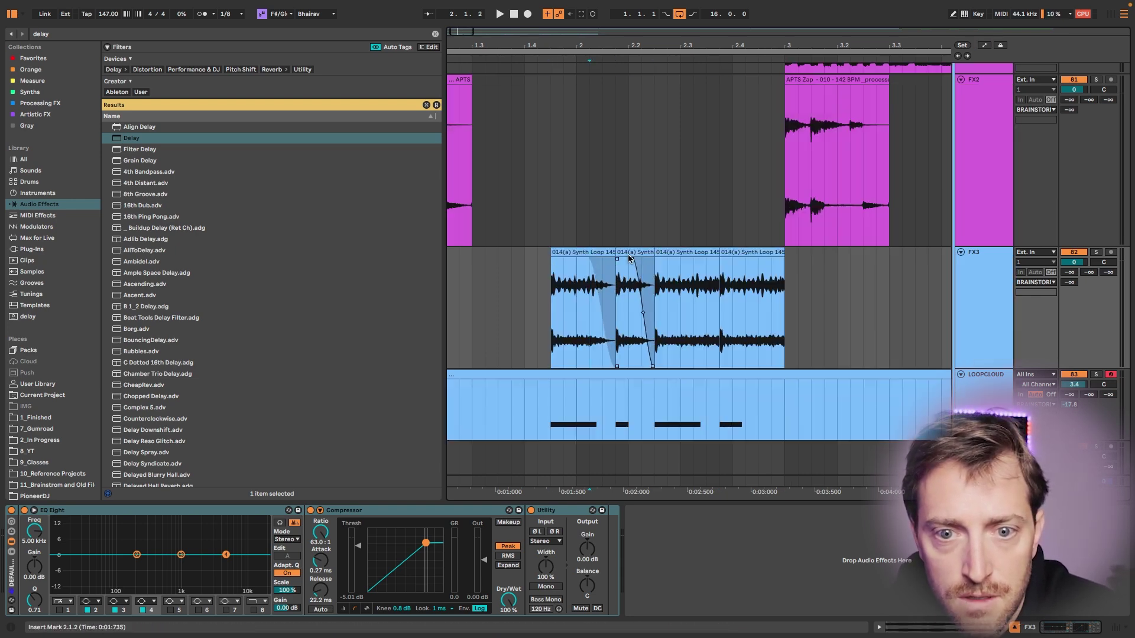
{"action": "left_click_drag", "start_coordinate": [716, 260], "coordinate": [685, 259]}
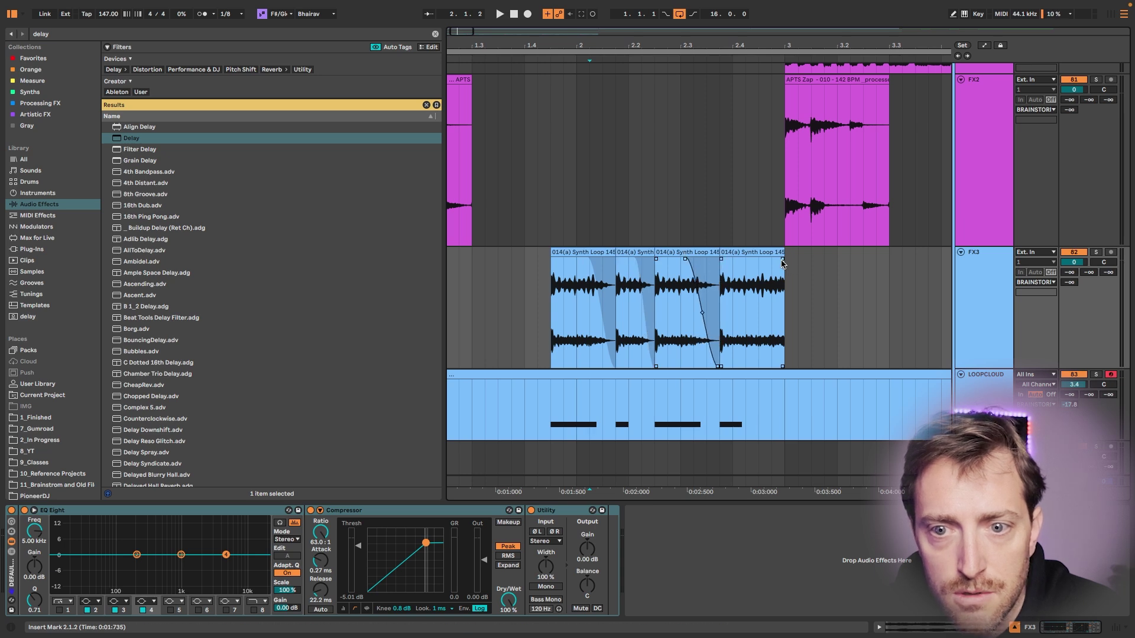
{"action": "left_click_drag", "start_coordinate": [781, 260], "coordinate": [748, 258]}
- Play the arrangement from 1.3.1 and deactivate the third and fourth synth loop slices on FX3
{"action": "key", "text": "space"}
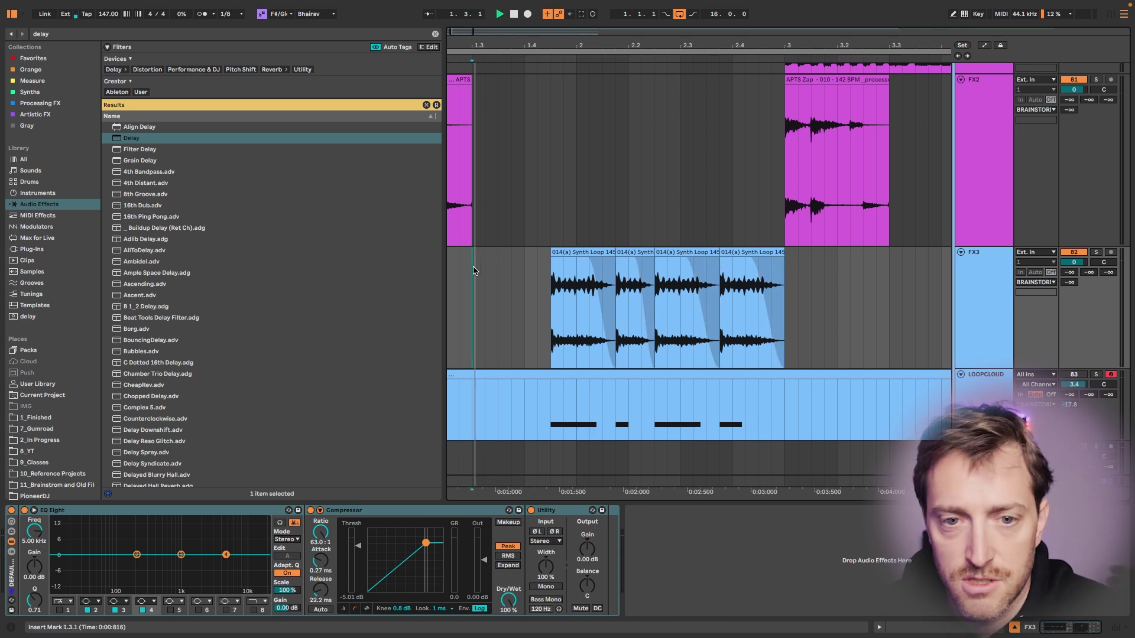
{"action": "left_click", "coordinate": [681, 253]}
{"action": "left_click", "coordinate": [770, 253], "text": "shift"}
{"action": "key", "text": "space"}
{"action": "key", "text": "space"}
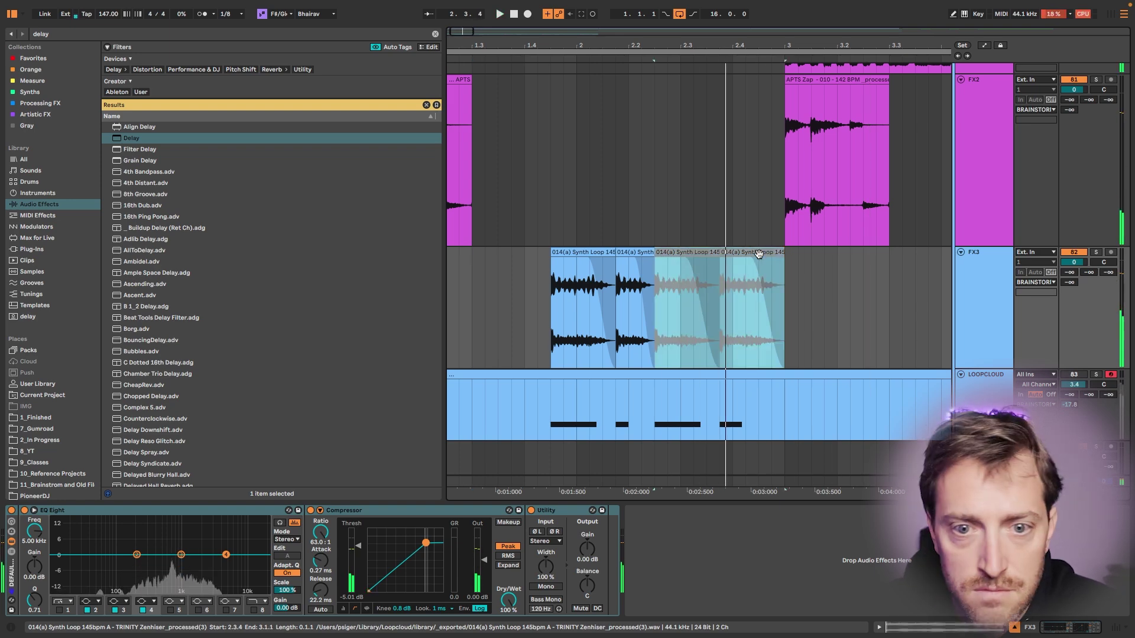
{"action": "key", "text": "0"}
- Play the arrangement from 1.4.1 to hear the FX3 slices against the other tracks, and stop playback
{"action": "left_click", "coordinate": [524, 283]}
{"action": "key", "text": "space"}
{"action": "key", "text": "space"}
{"action": "scroll", "coordinate": [620, 281], "scroll_direction": "down", "scroll_amount": 4}
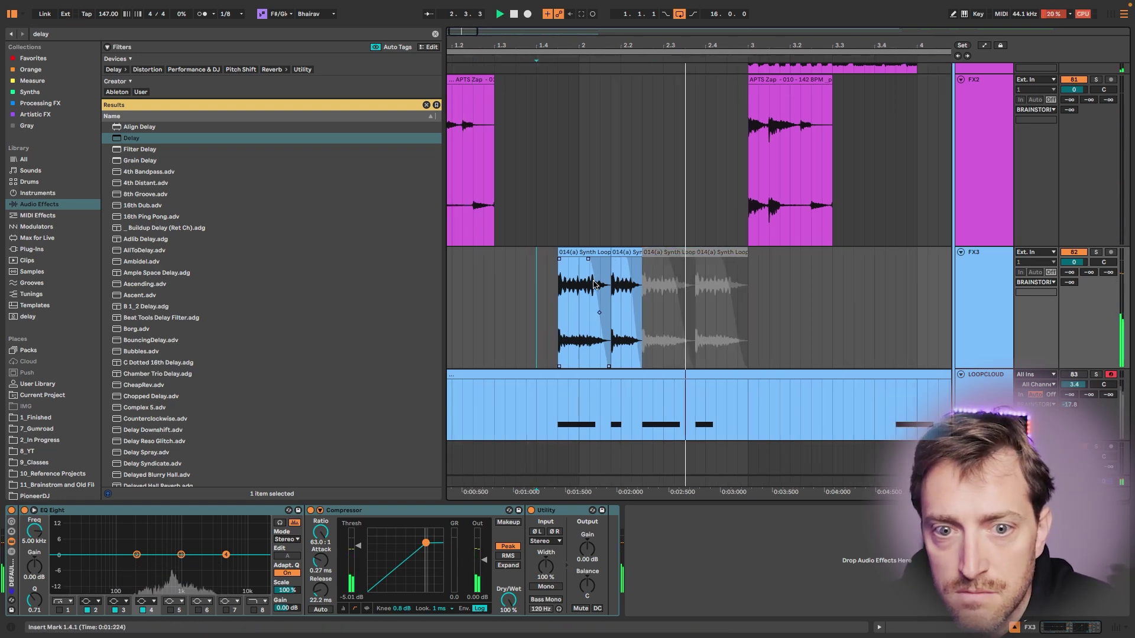
{"action": "scroll", "coordinate": [612, 262], "scroll_direction": "down", "scroll_amount": 3}
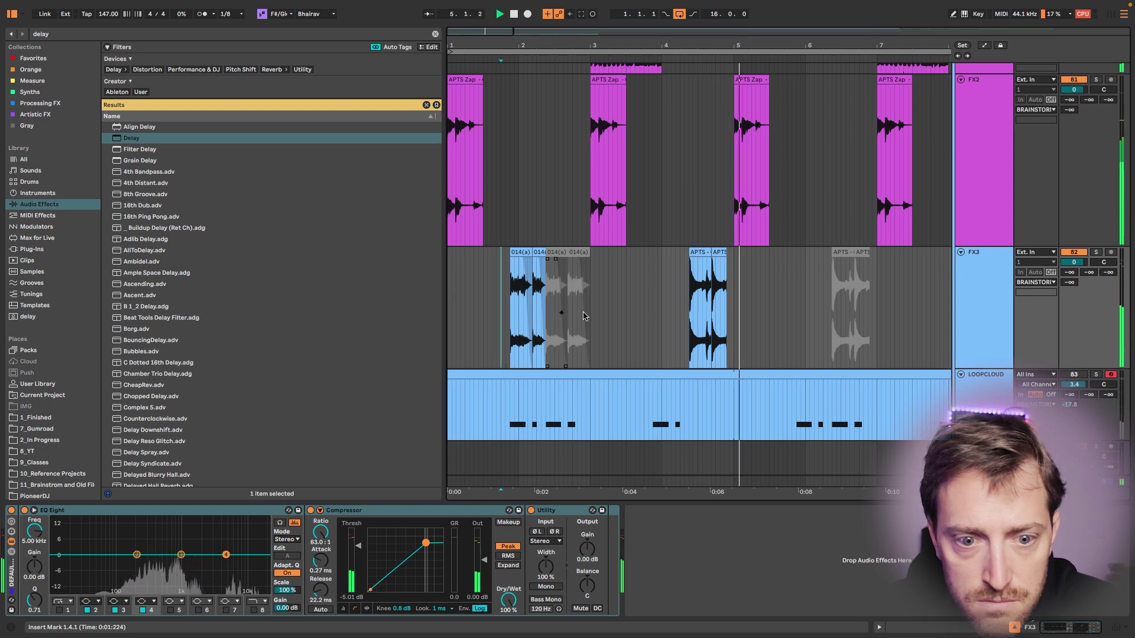
{"action": "left_click", "coordinate": [605, 374]}
{"action": "key", "text": "space"}
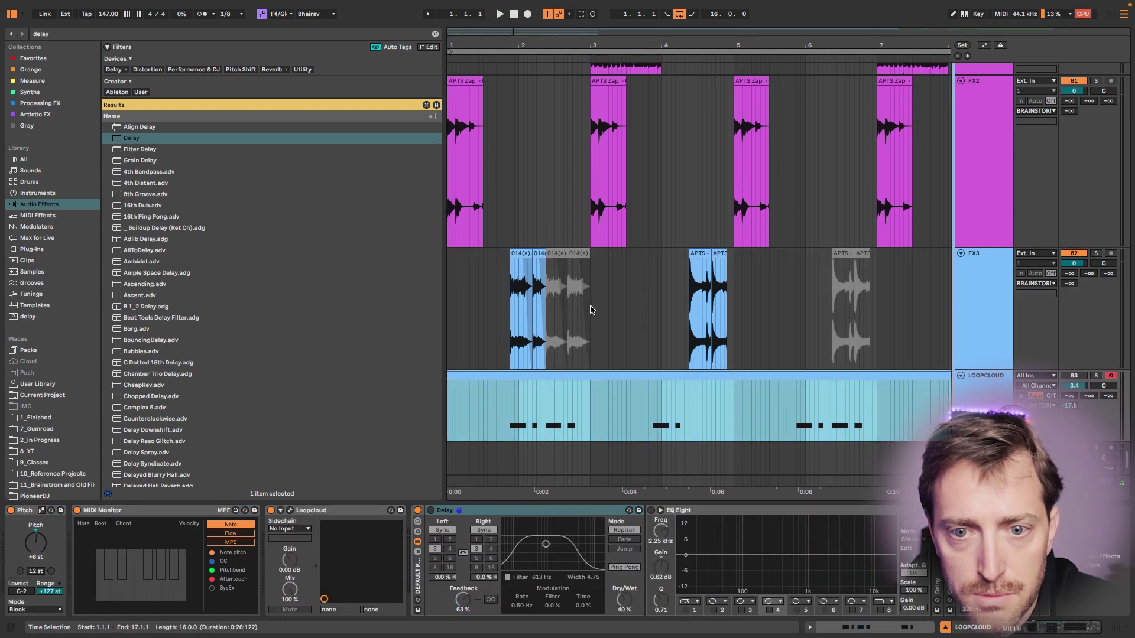
- Delete the two deactivated 014(a) Synth Loop slices between 2.2.3 and 3.1.1 on FX3
{"action": "right_click", "coordinate": [591, 309]}
{"action": "key", "text": "Escape"}
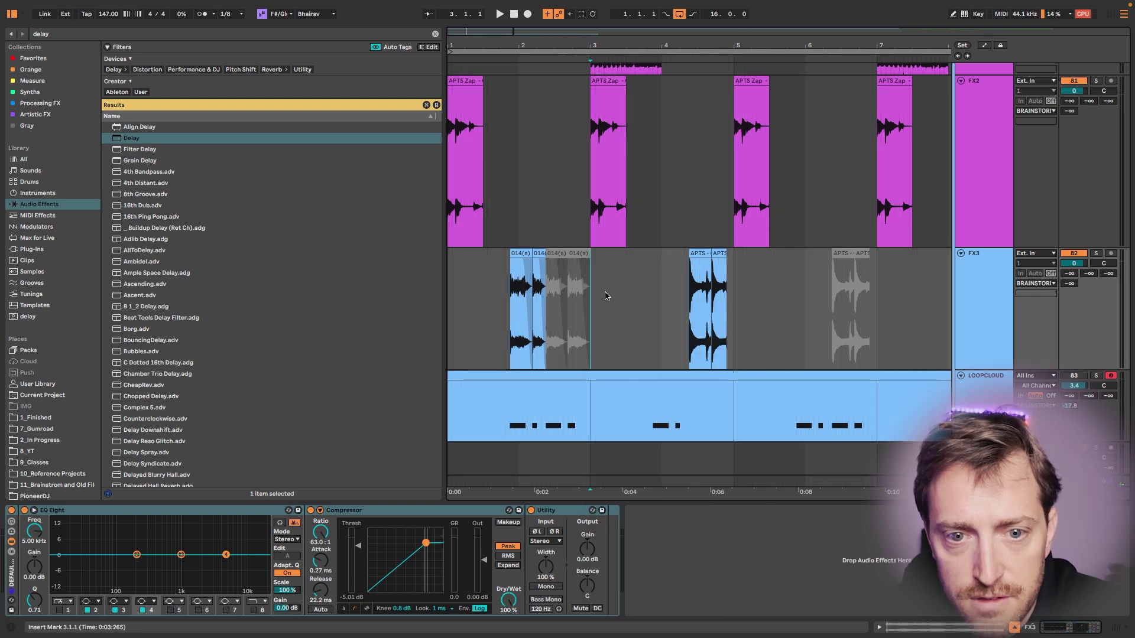
{"action": "left_click", "coordinate": [557, 254]}
{"action": "key", "text": "Delete"}
{"action": "left_click", "coordinate": [578, 254]}
{"action": "key", "text": "Delete"}
{"action": "scroll", "coordinate": [603, 272], "scroll_direction": "down", "scroll_amount": 1}
- Set the fixed grid to 1 Bar and copy the FX3 section from 1.1.1 to 3.1.1 onto 5.1.1
{"action": "right_click", "coordinate": [609, 273]}
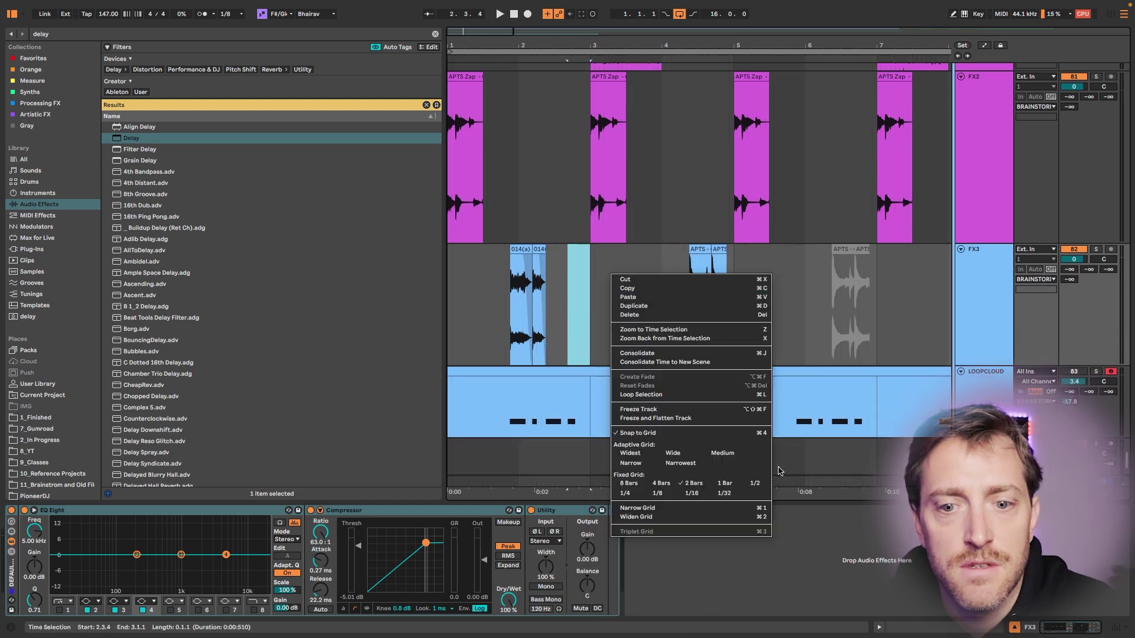
{"action": "left_click", "coordinate": [722, 482]}
{"action": "key", "text": "minus"}
{"action": "left_click_drag", "start_coordinate": [589, 252], "coordinate": [429, 254]}
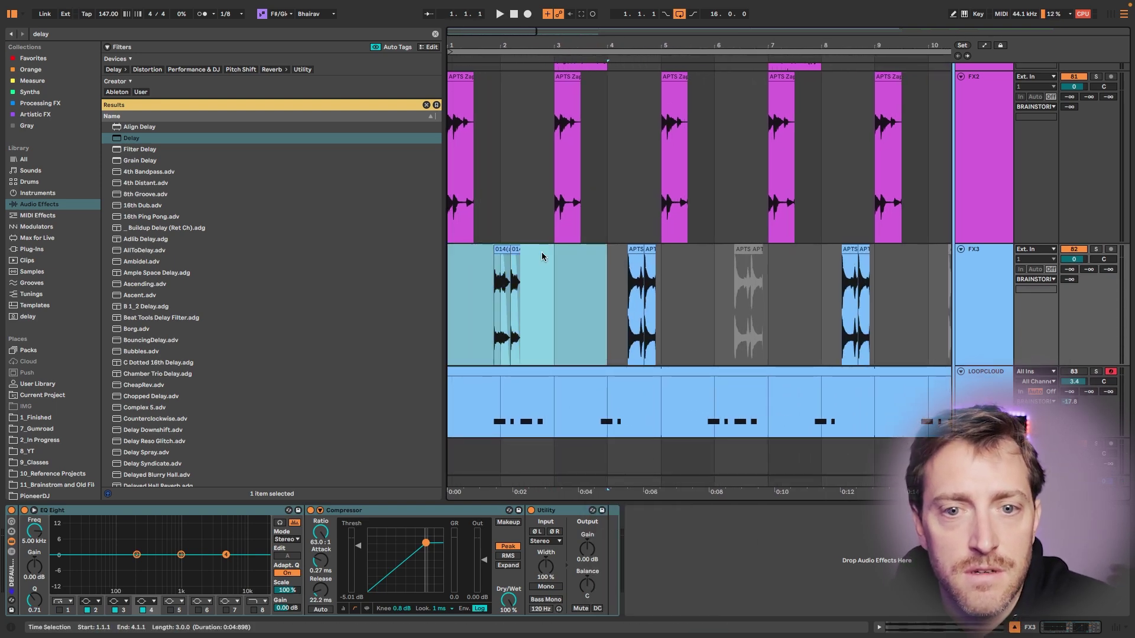
{"action": "left_click", "coordinate": [561, 254]}
{"action": "left_click_drag", "start_coordinate": [560, 254], "coordinate": [448, 252]}
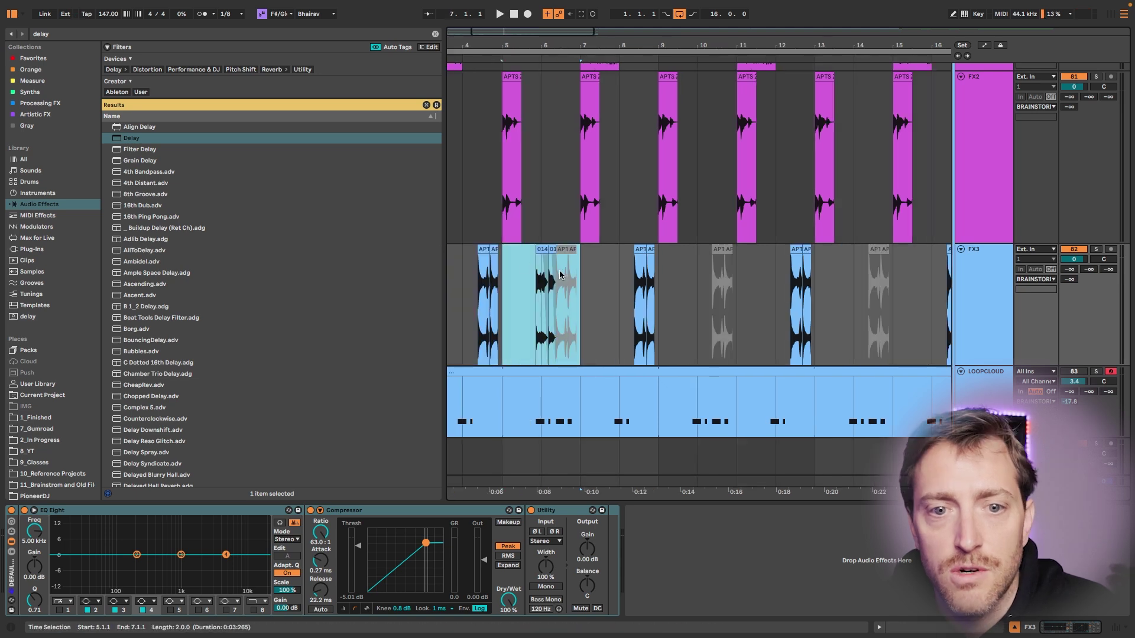
- Paste the copied two-bar synth loop section on FX3 at 9.1.1 and 13.1.1
{"action": "scroll", "coordinate": [564, 280], "scroll_direction": "left", "scroll_amount": 5}
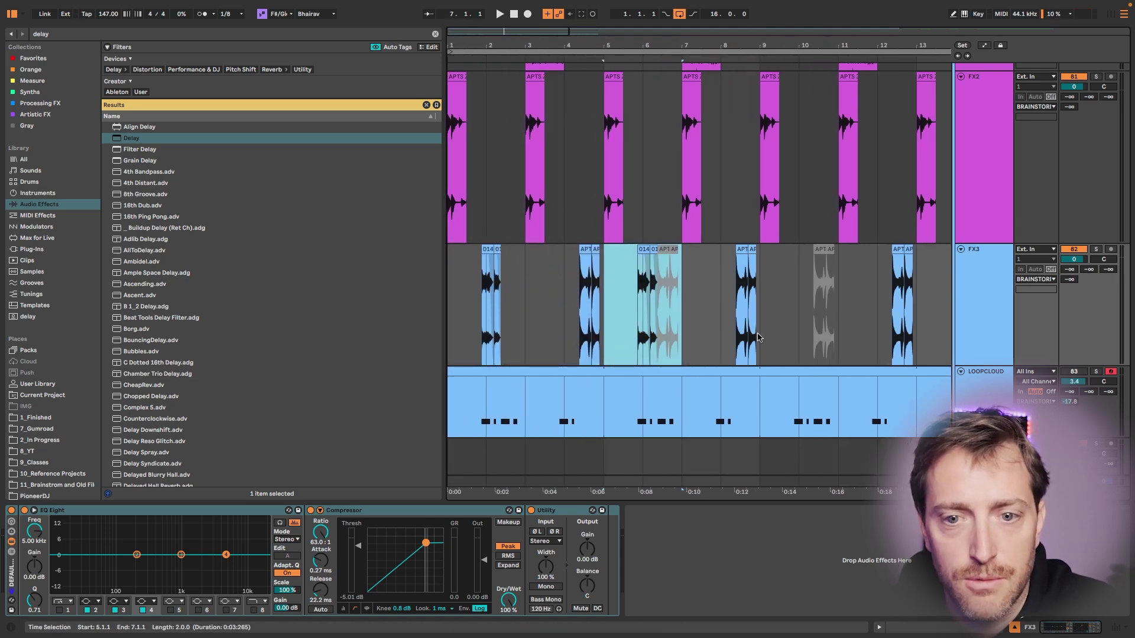
{"action": "scroll", "coordinate": [789, 311], "scroll_direction": "right", "scroll_amount": 2}
{"action": "left_click", "coordinate": [763, 289]}
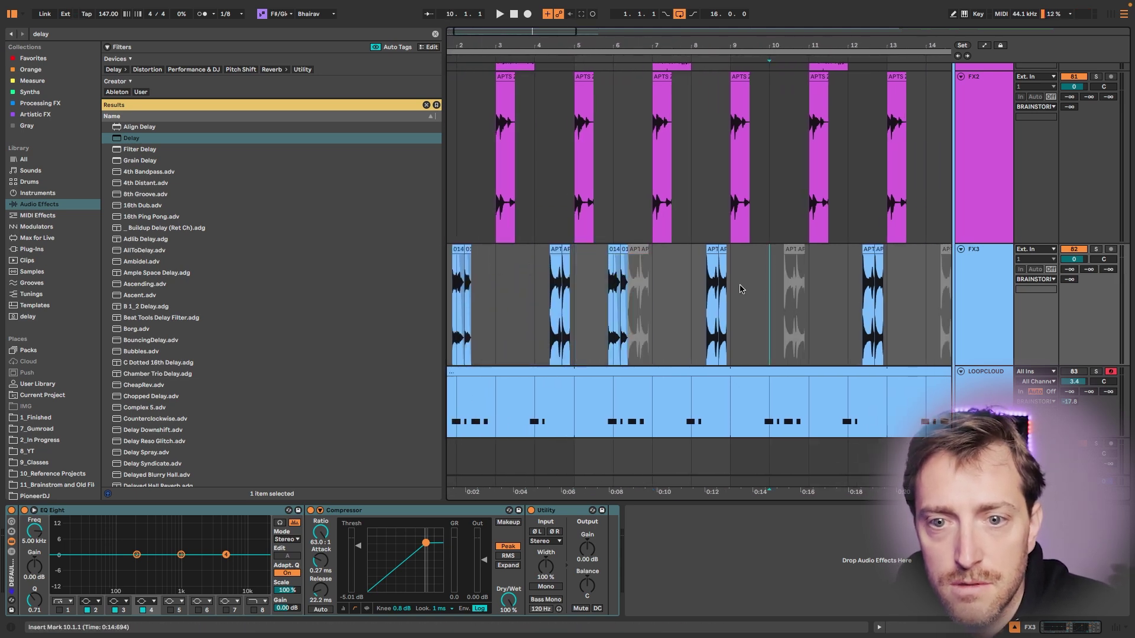
{"action": "left_click", "coordinate": [740, 289]}
{"action": "key", "text": "super+v"}
{"action": "scroll", "coordinate": [745, 289], "scroll_direction": "right", "scroll_amount": 1}
{"action": "scroll", "coordinate": [762, 290], "scroll_direction": "right", "scroll_amount": 4}
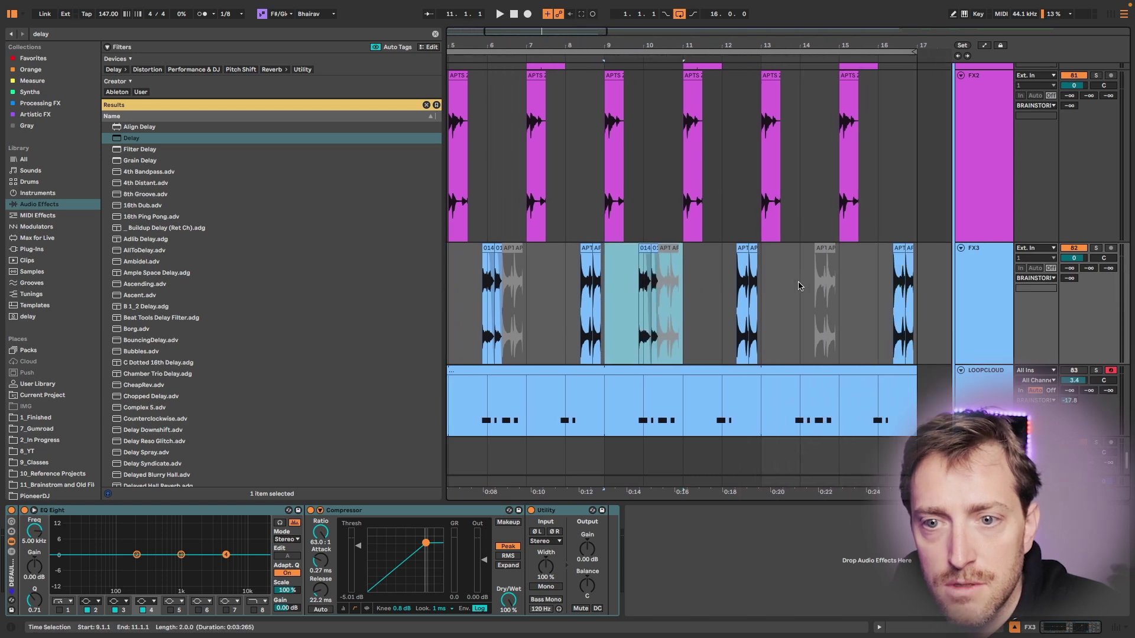
{"action": "left_click", "coordinate": [783, 294]}
{"action": "key", "text": "super+v"}
{"action": "scroll", "coordinate": [619, 322], "scroll_direction": "left", "scroll_amount": 5}
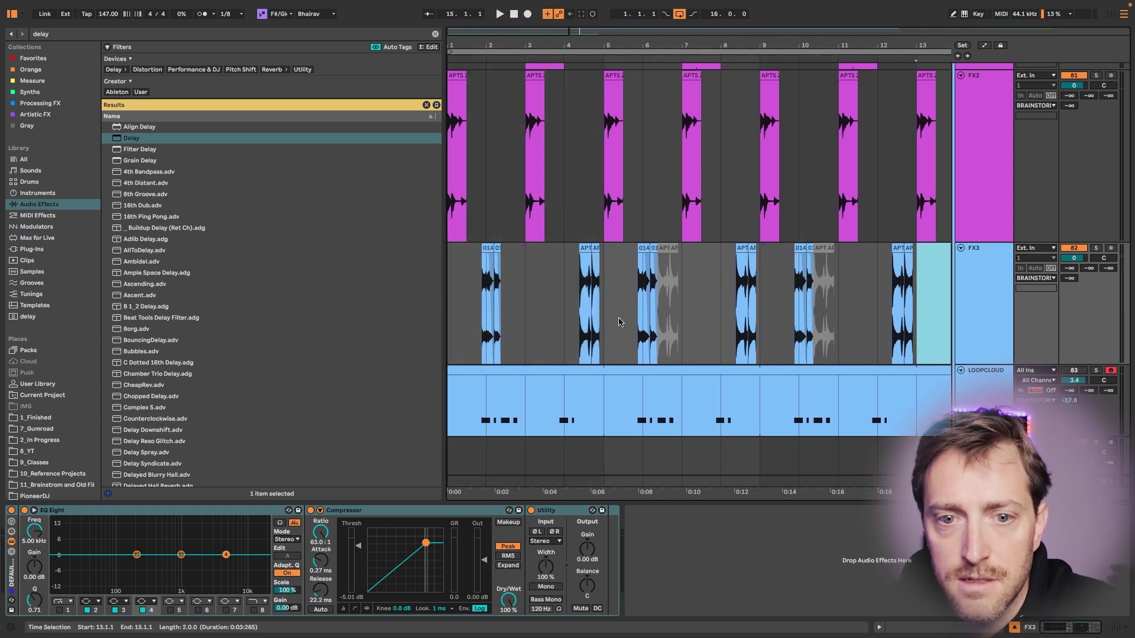
- Open the LOOPCLOUD MIDI clip and deactivate its F#2 notes at 1.4.3 and 2.1.4
{"action": "left_click", "coordinate": [568, 415]}
{"action": "left_click", "coordinate": [850, 626]}
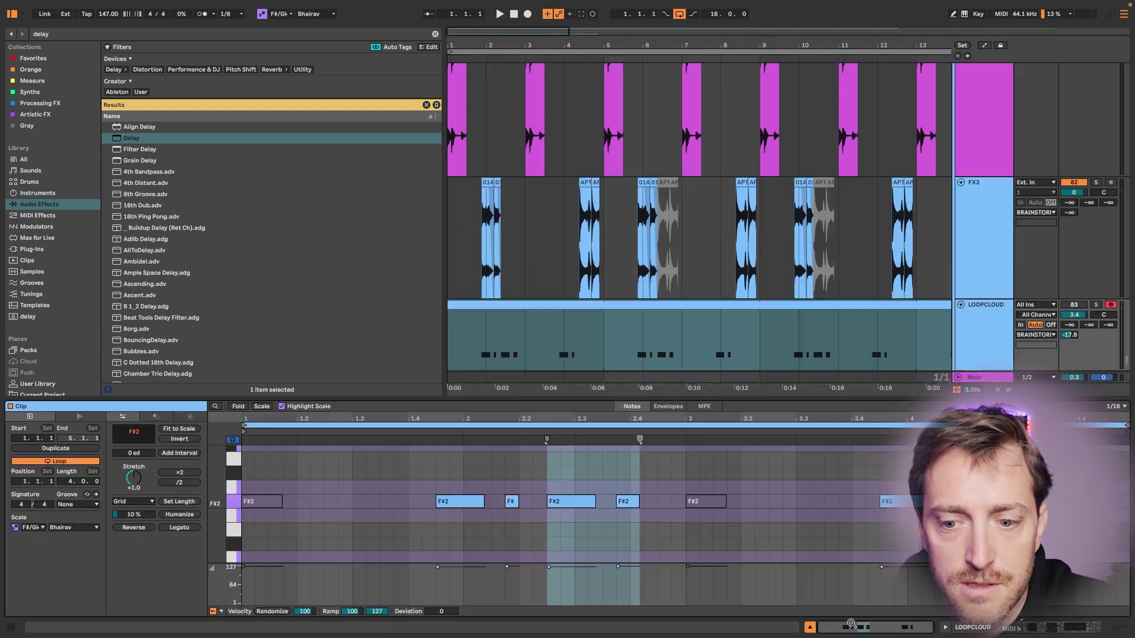
{"action": "left_click_drag", "start_coordinate": [455, 520], "coordinate": [525, 482]}
{"action": "key", "text": "0"}
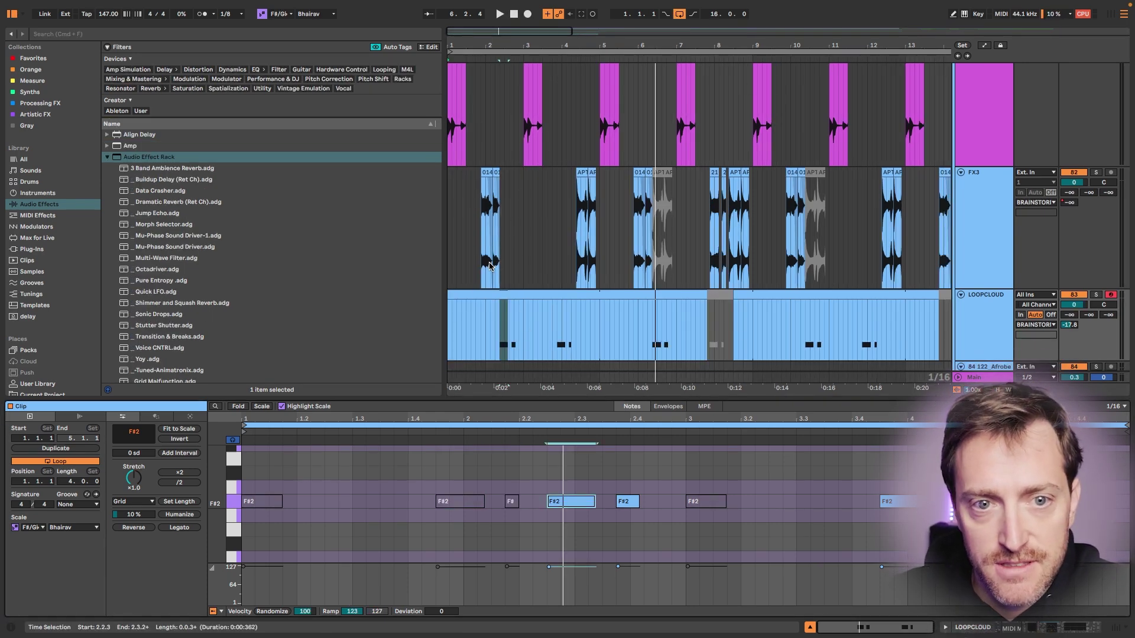
- Select all F#2 notes in the LOOPCLOUD MIDI clip and extend them to meet each other with Legato
{"action": "scroll", "coordinate": [489, 266], "scroll_direction": "up", "scroll_amount": 5}
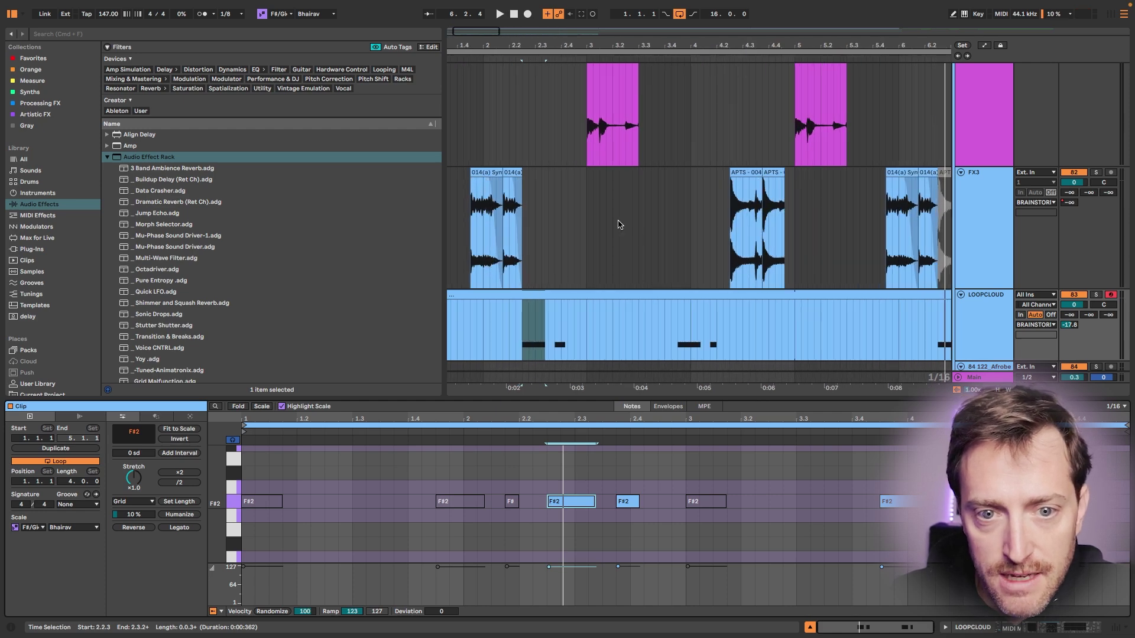
{"action": "left_click", "coordinate": [556, 305]}
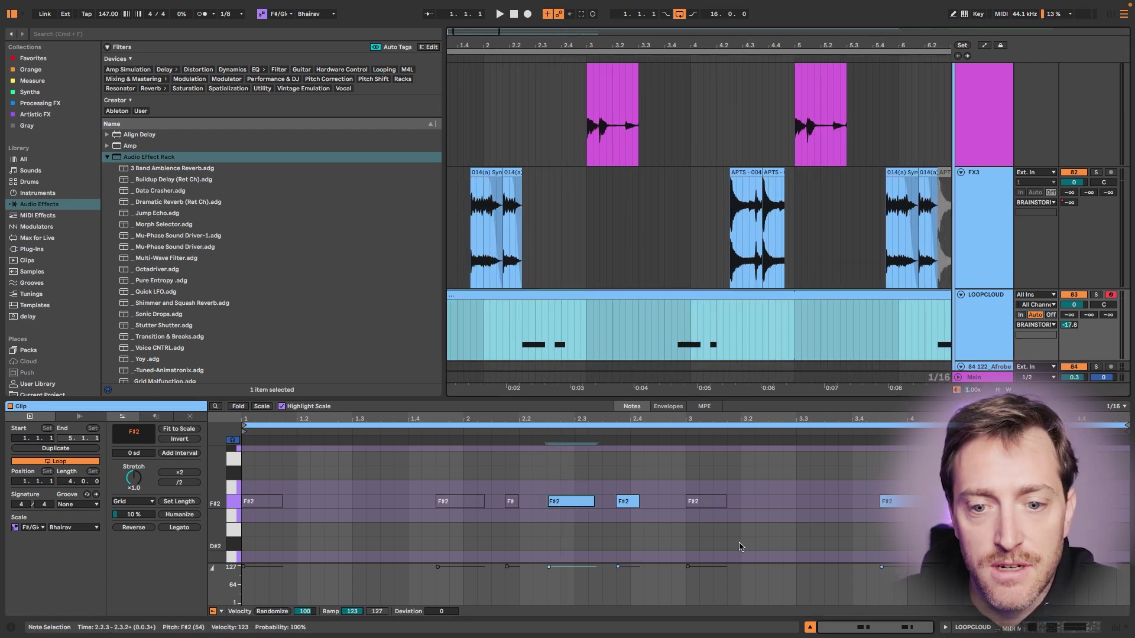
{"action": "left_click", "coordinate": [705, 503]}
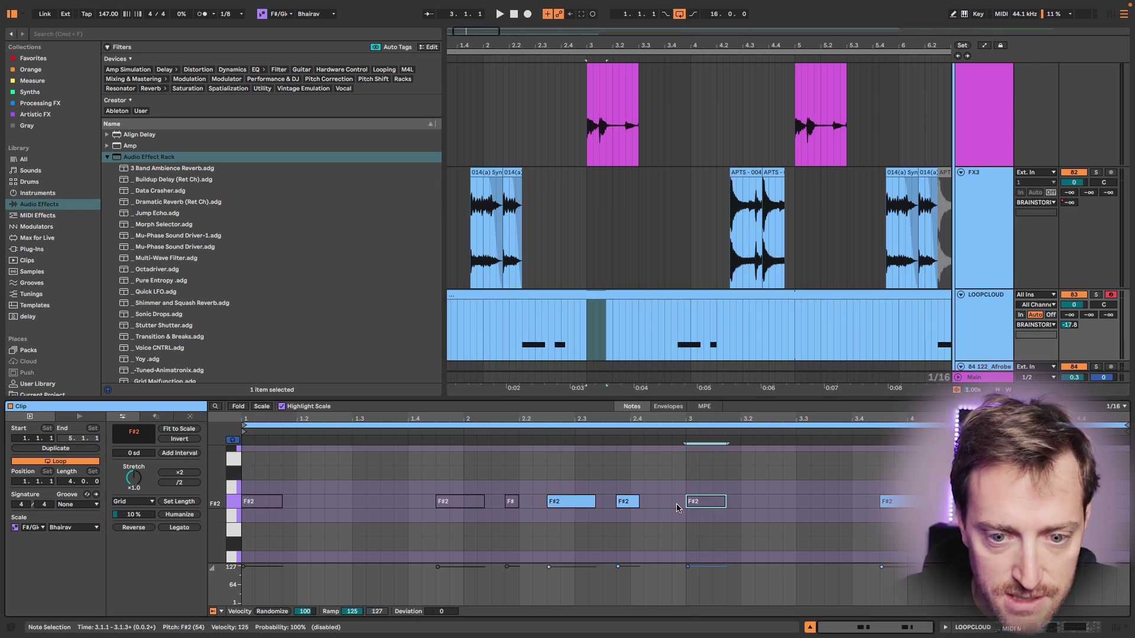
{"action": "left_click", "coordinate": [210, 503]}
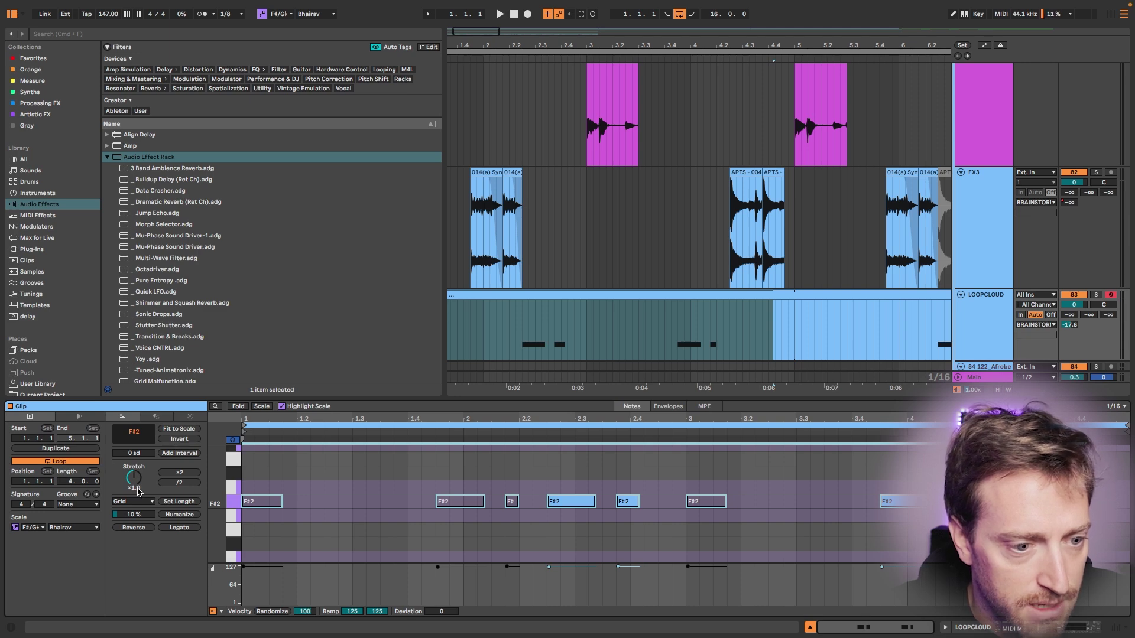
{"action": "left_click", "coordinate": [170, 528]}
{"action": "scroll", "coordinate": [548, 309], "scroll_direction": "down", "scroll_amount": 2}
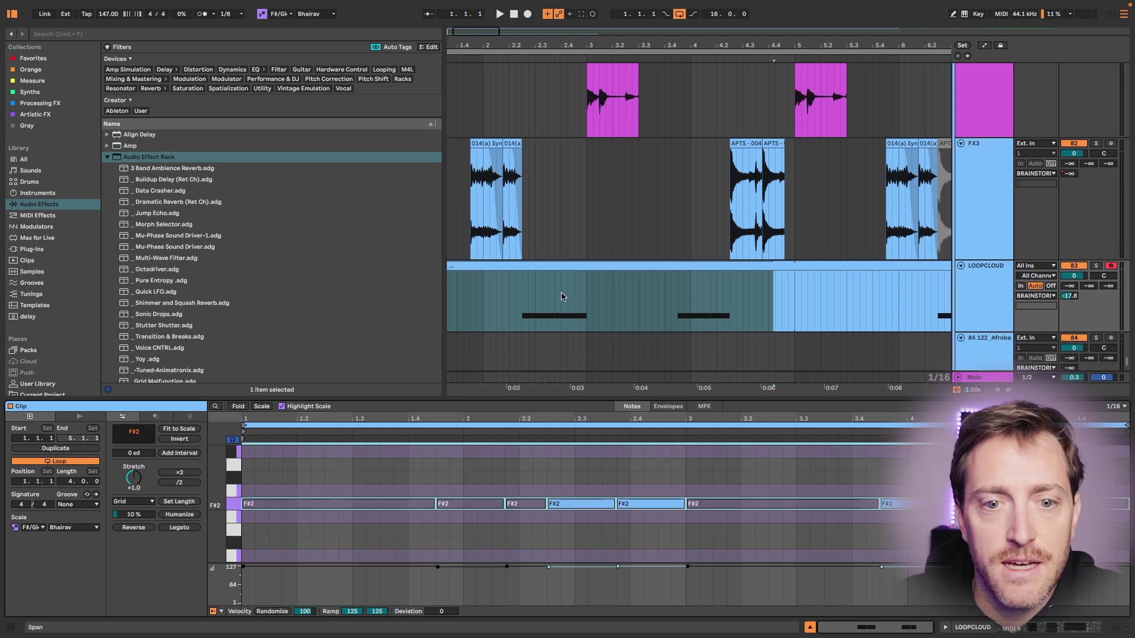
{"action": "left_click", "coordinate": [548, 310]}
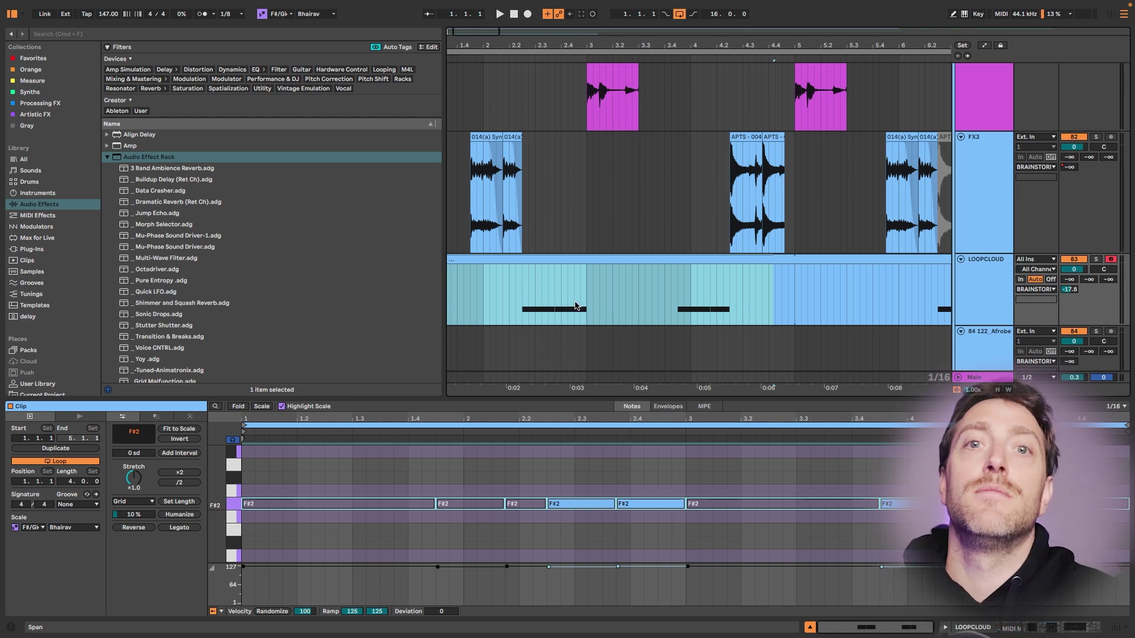
- Replace the deactivated APTS clips on FX3 with the VOX_Tribal Melt_142_processed(2) sample from 6.2.3 to 7.1.1
{"action": "scroll", "coordinate": [576, 304], "scroll_direction": "left", "scroll_amount": 2}
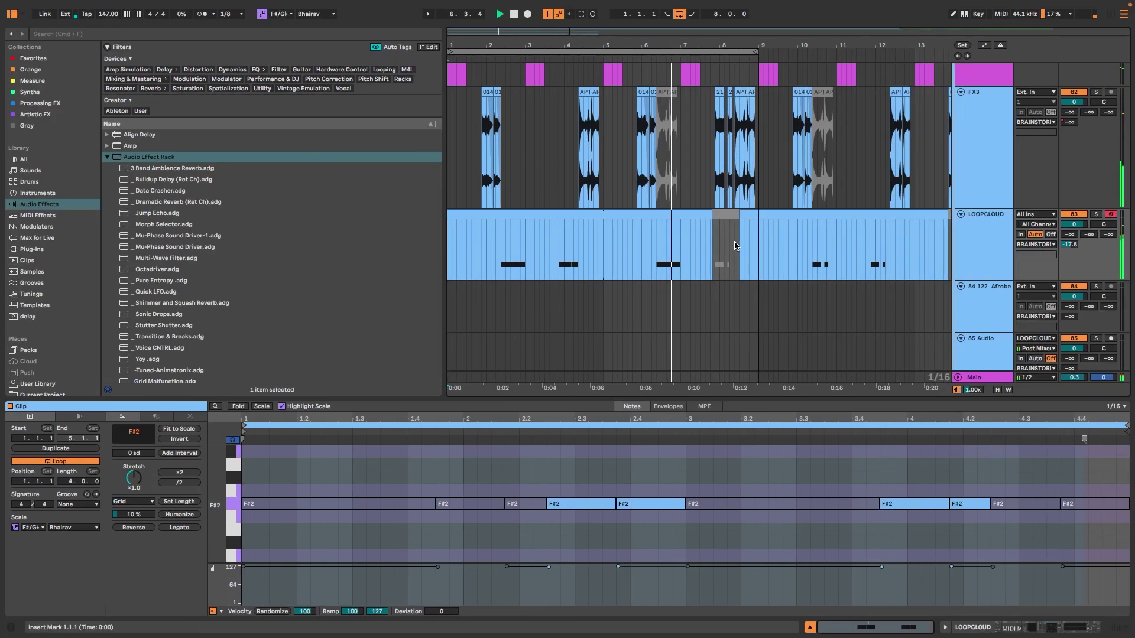
{"action": "scroll", "coordinate": [686, 259], "scroll_direction": "up", "scroll_amount": 5}
{"action": "left_click", "coordinate": [582, 168]}
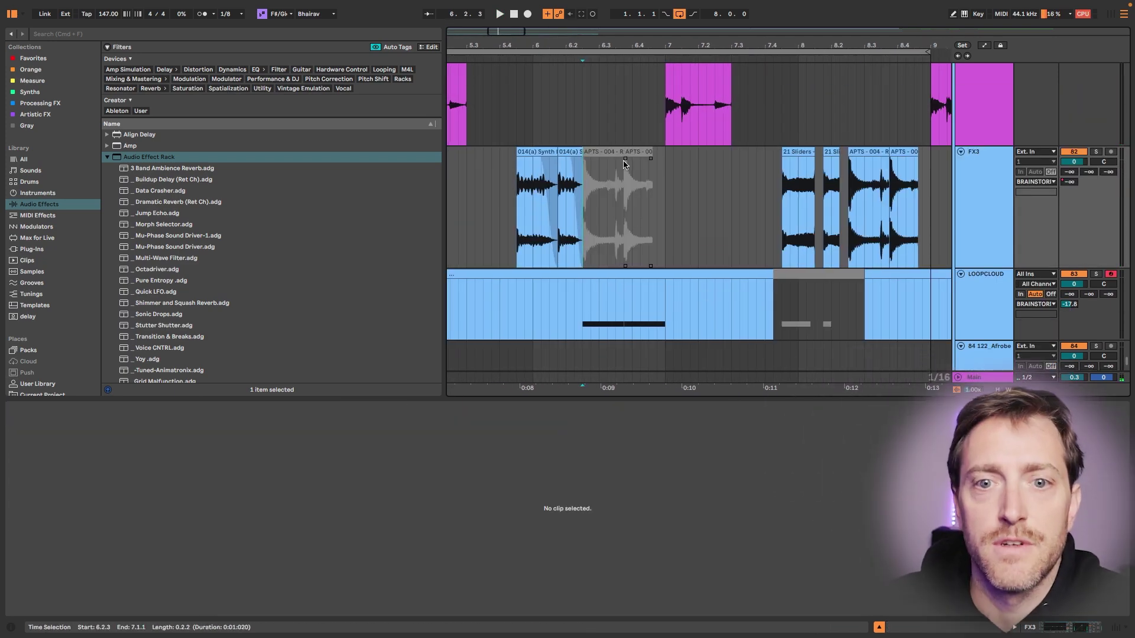
{"action": "left_click", "coordinate": [642, 247]}
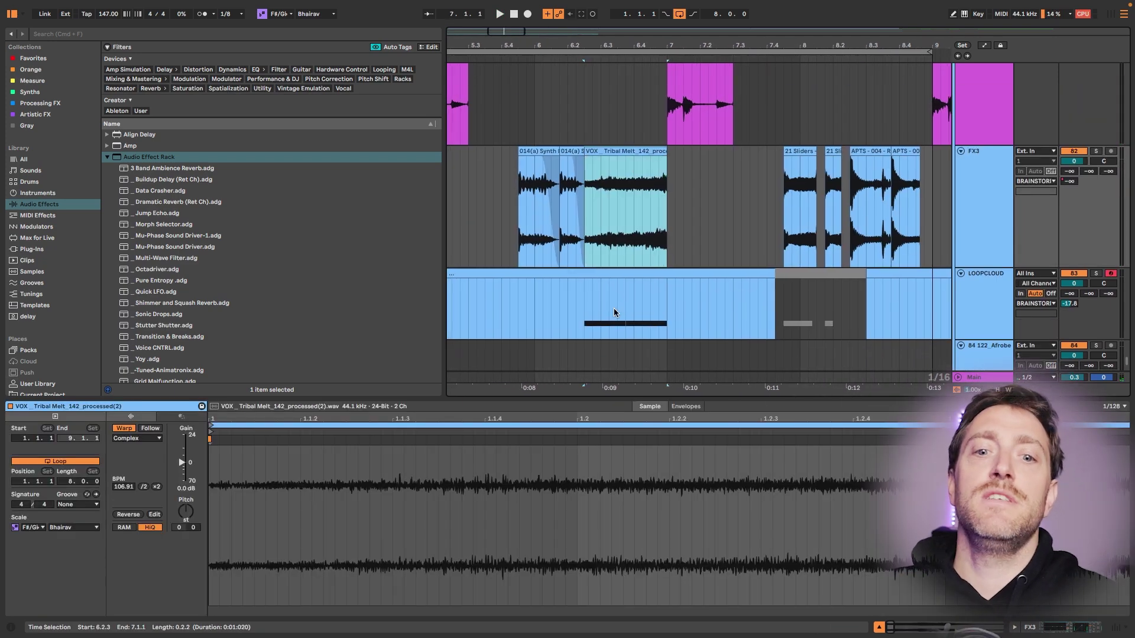
- Mute the LOOPCLOUD track and play the arrangement from 5.3.3
{"action": "scroll", "coordinate": [633, 324], "scroll_direction": "down", "scroll_amount": 2}
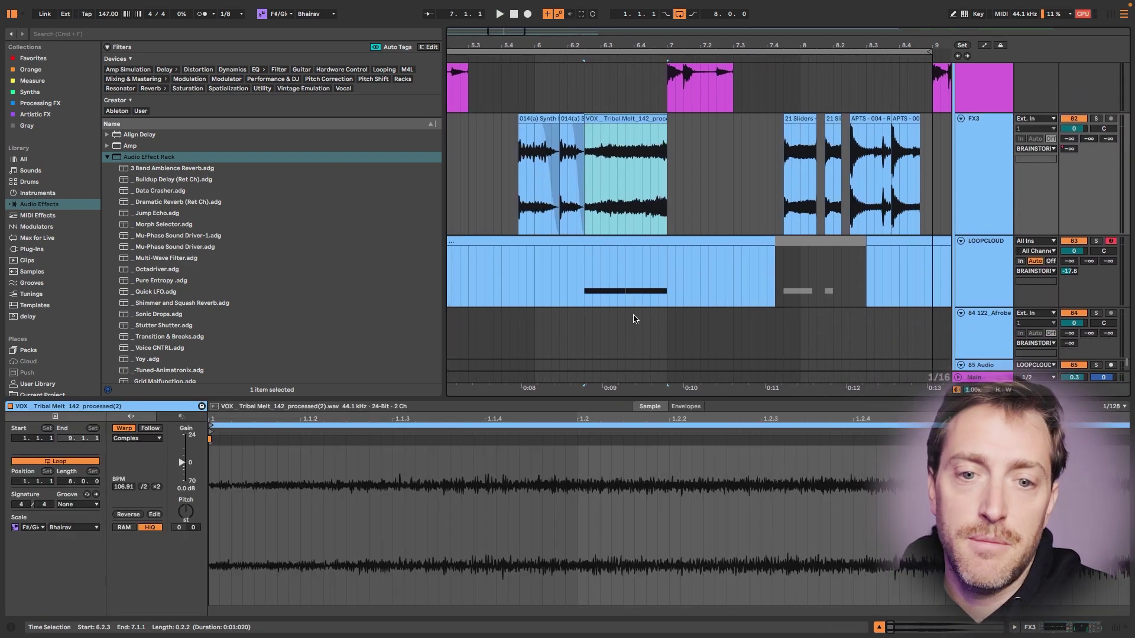
{"action": "scroll", "coordinate": [632, 287], "scroll_direction": "up", "scroll_amount": 3}
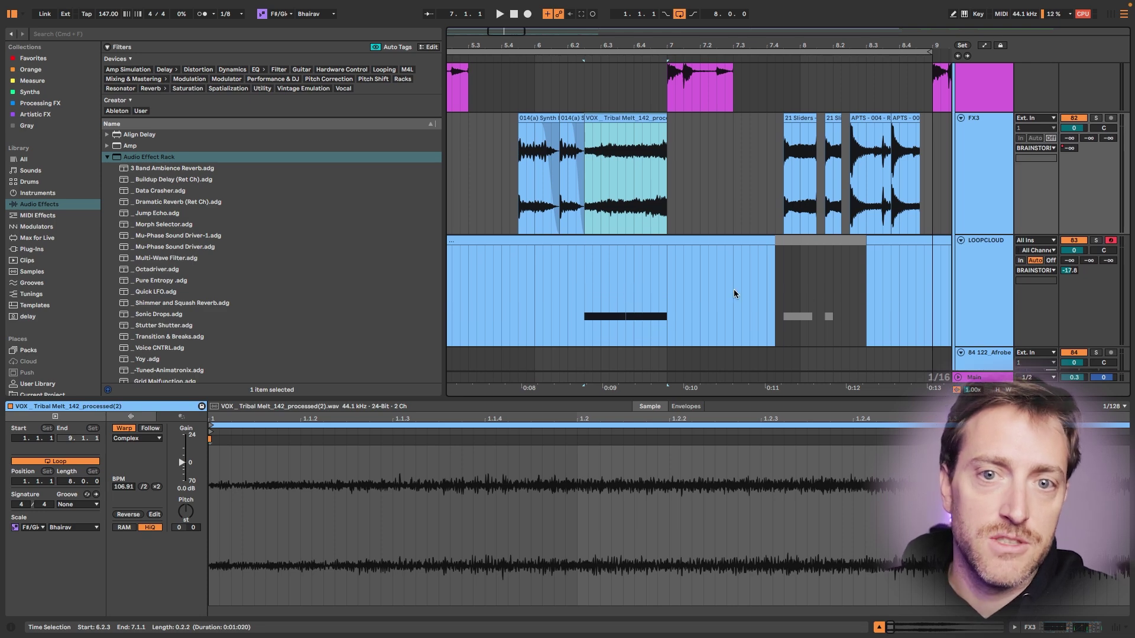
{"action": "scroll", "coordinate": [644, 277], "scroll_direction": "down", "scroll_amount": 4}
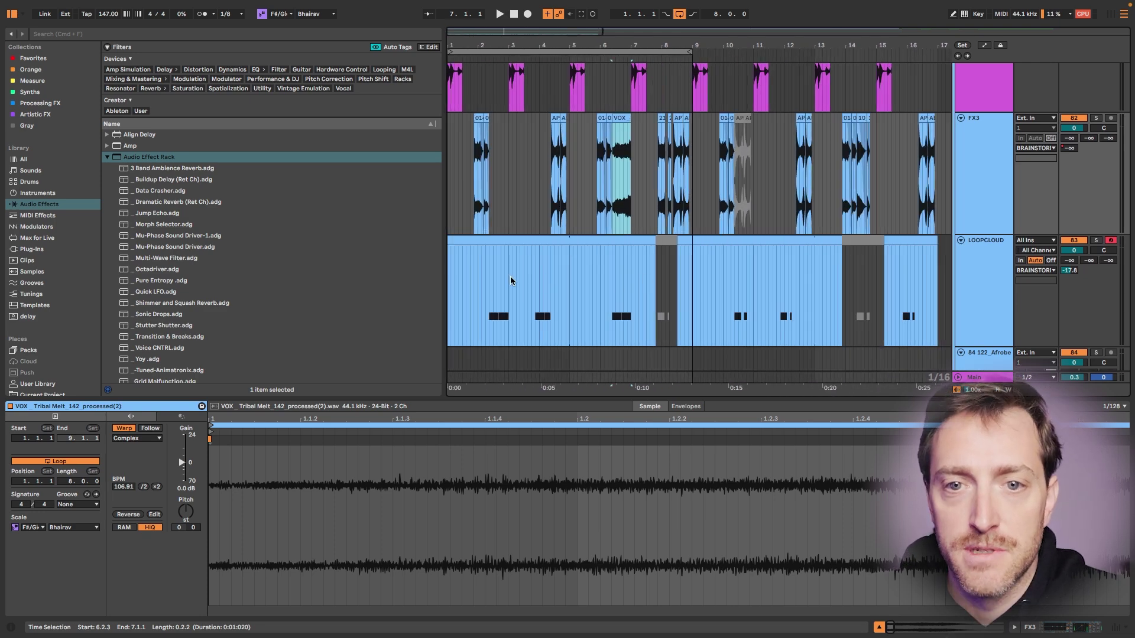
{"action": "scroll", "coordinate": [624, 262], "scroll_direction": "up", "scroll_amount": 2}
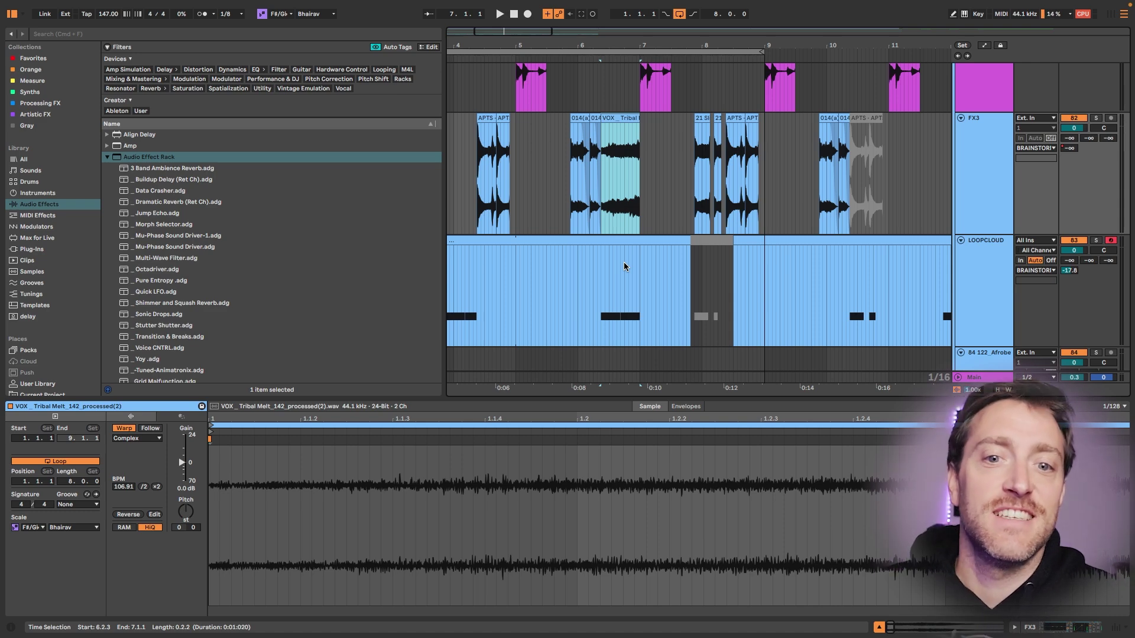
{"action": "left_click", "coordinate": [589, 269]}
{"action": "key", "text": "0"}
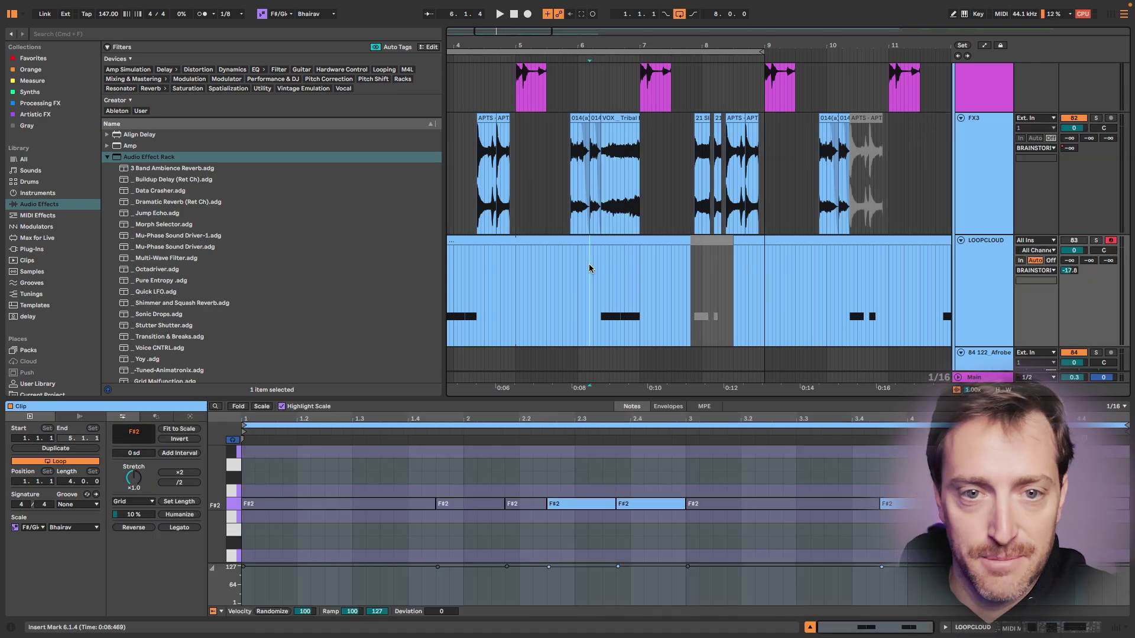
{"action": "left_click", "coordinate": [555, 181]}
{"action": "key", "text": "space"}
{"action": "scroll", "coordinate": [620, 200], "scroll_direction": "up", "scroll_amount": 3}
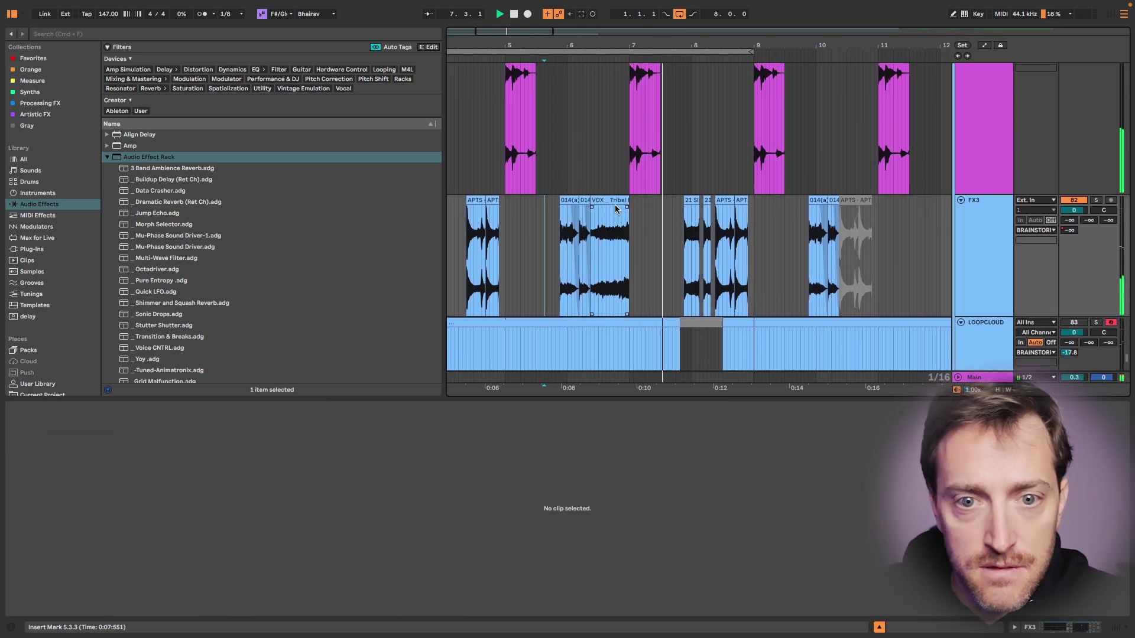
- Rewarp the VOX_Tribal Melt clip on FX3 to 147 BPM with looping off and set its gain to 3.1 dB
{"action": "left_click", "coordinate": [612, 204]}
{"action": "left_click", "coordinate": [199, 481]}
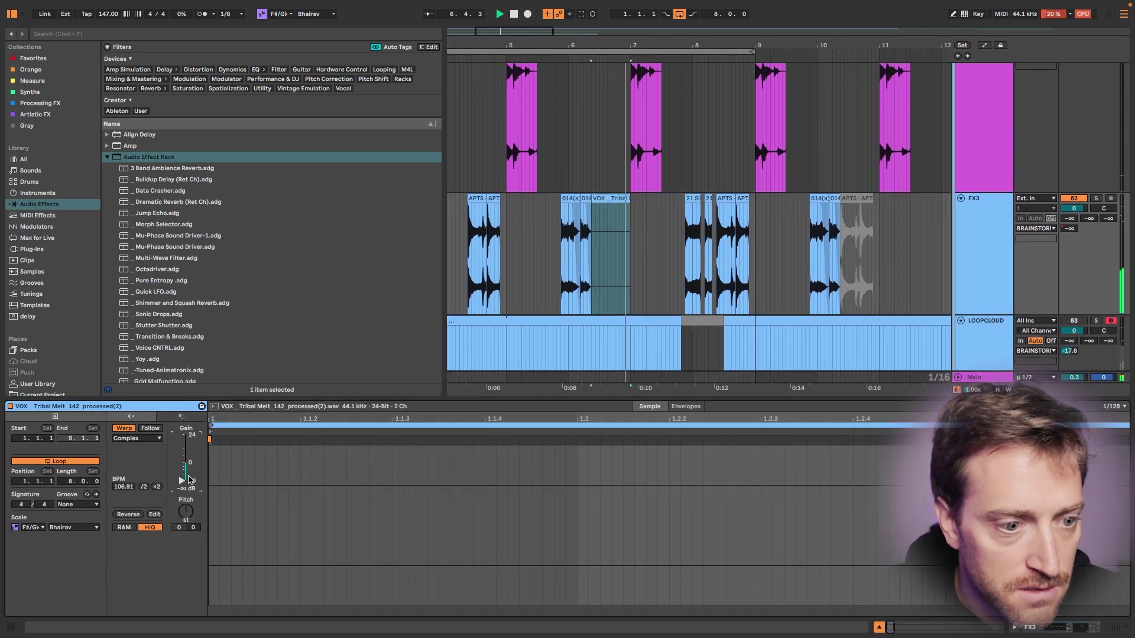
{"action": "left_click", "coordinate": [125, 428]}
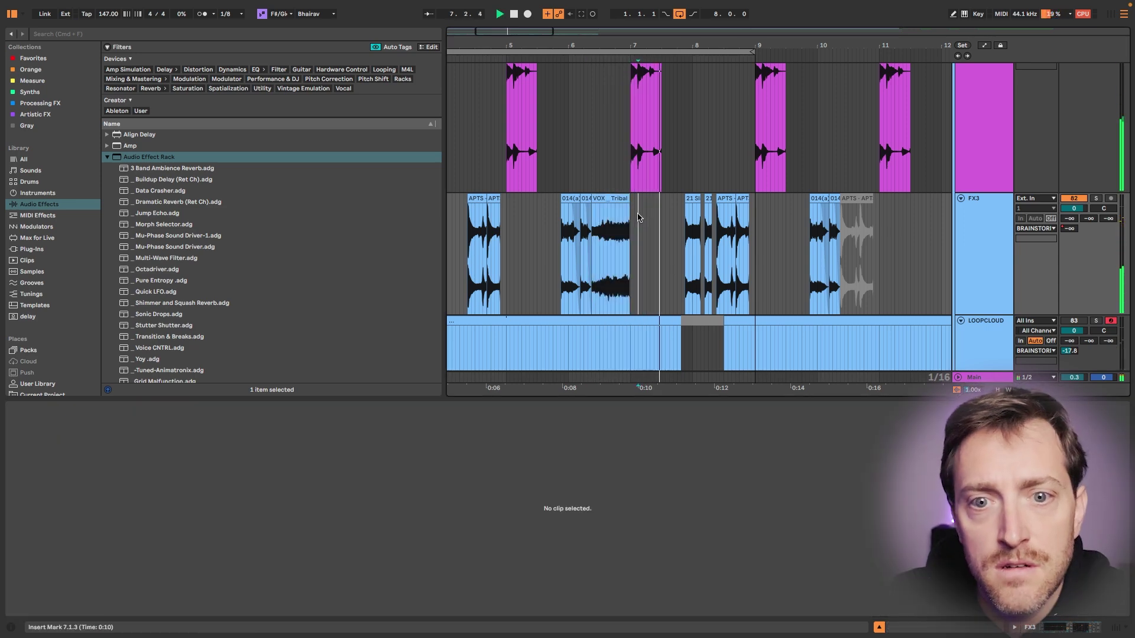
{"action": "left_click", "coordinate": [639, 206]}
{"action": "scroll", "coordinate": [630, 206], "scroll_direction": "up", "scroll_amount": 3}
{"action": "left_click_drag", "start_coordinate": [629, 206], "coordinate": [547, 206]}
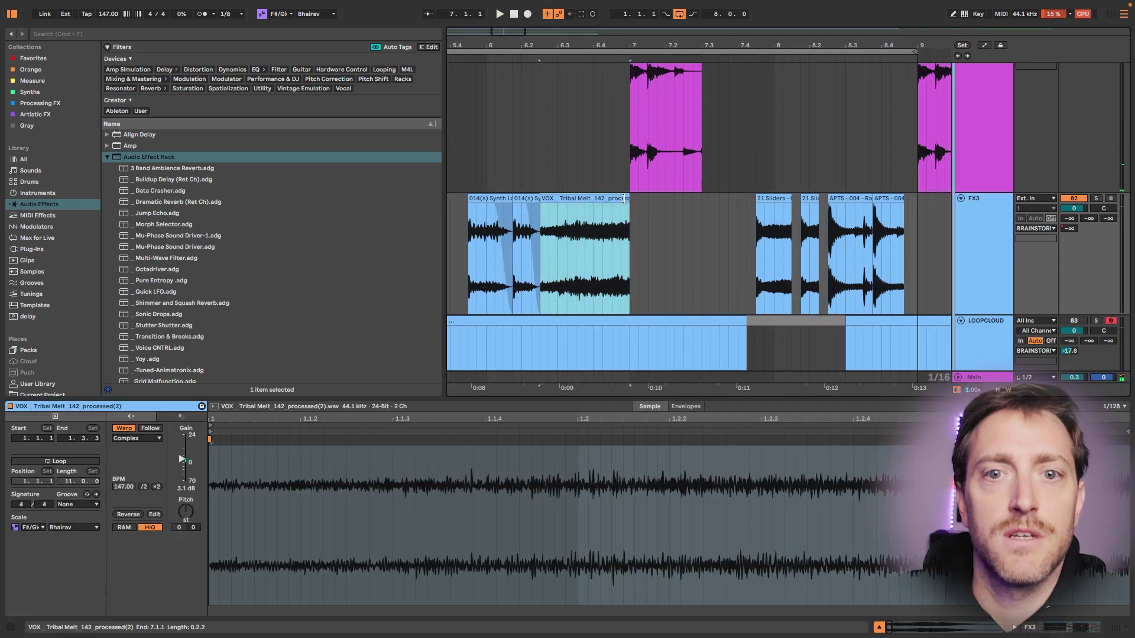
- Audition the VOX_Tribal Melt clip with the FX3 track soloed
{"action": "scroll", "coordinate": [617, 176], "scroll_direction": "up", "scroll_amount": 2}
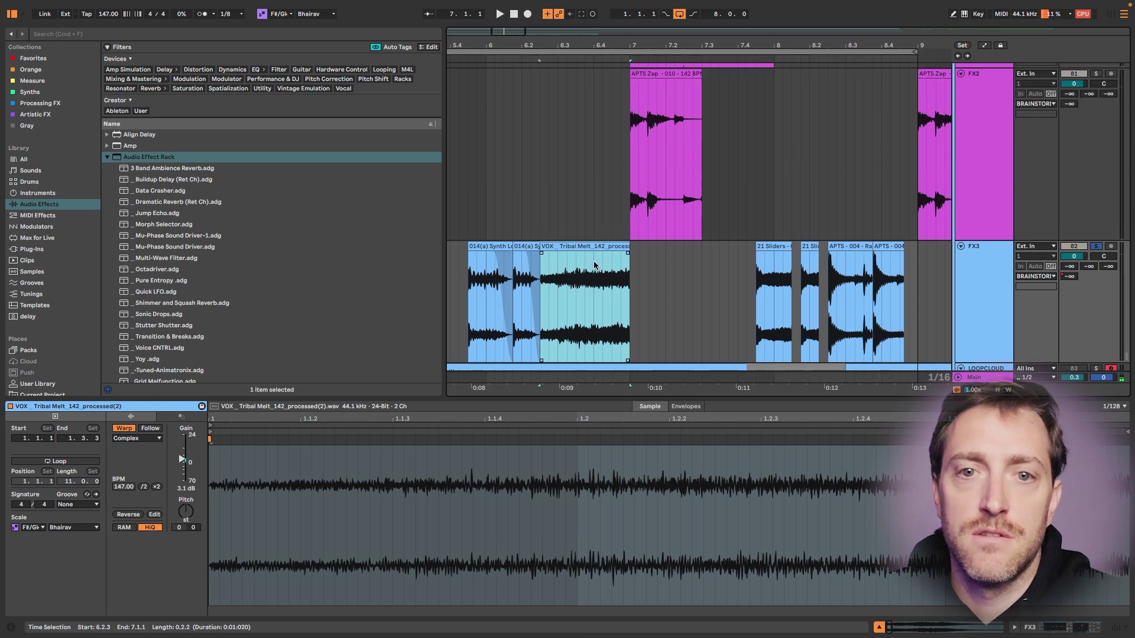
{"action": "key", "text": "space"}
{"action": "scroll", "coordinate": [681, 269], "scroll_direction": "up", "scroll_amount": 1}
{"action": "key", "text": "space"}
{"action": "scroll", "coordinate": [681, 268], "scroll_direction": "up", "scroll_amount": 3}
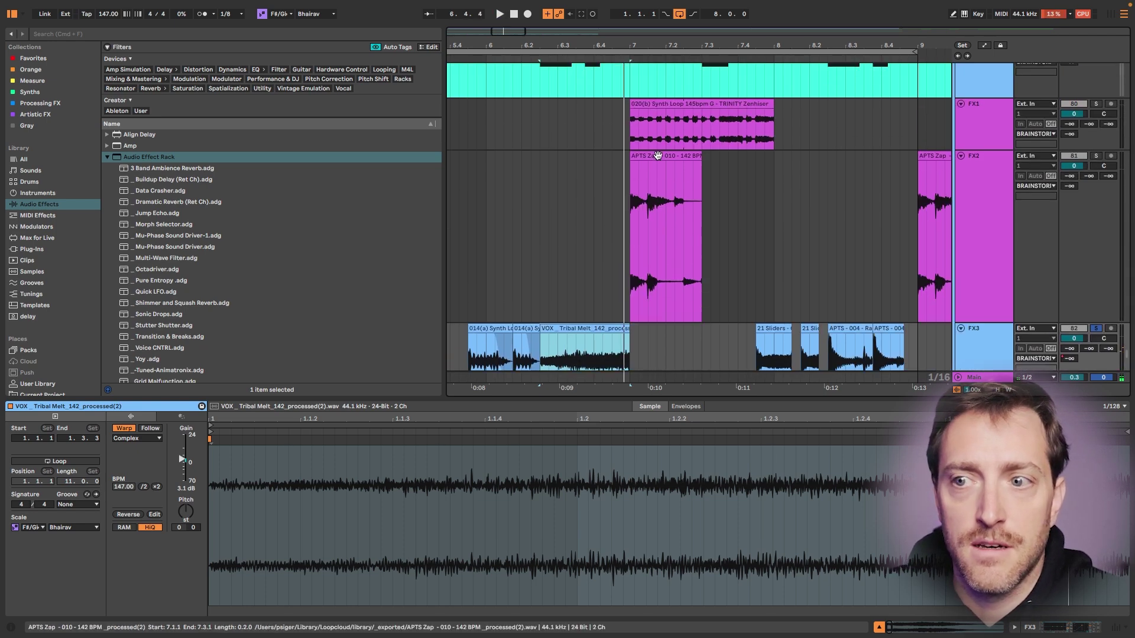
- Unsolo FX3, play the section from 6.2.1 in the full mix and select the APTS Zap clip at 7.1.1 on FX2
{"action": "left_click", "coordinate": [657, 155]}
{"action": "key", "text": "s"}
{"action": "key", "text": "space"}
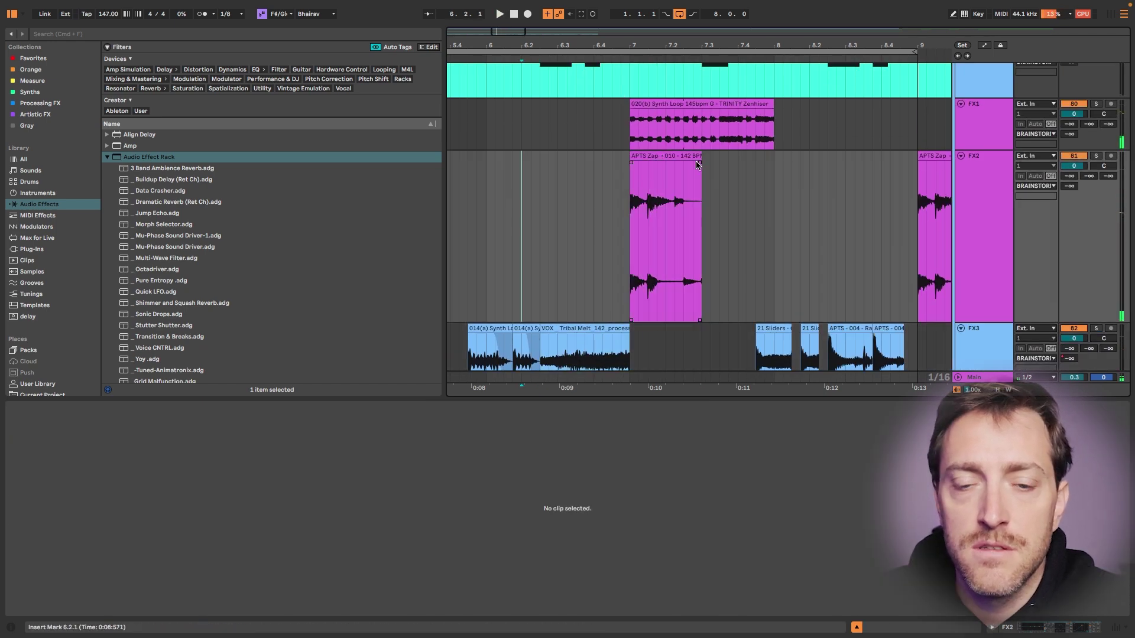
{"action": "key", "text": "space"}
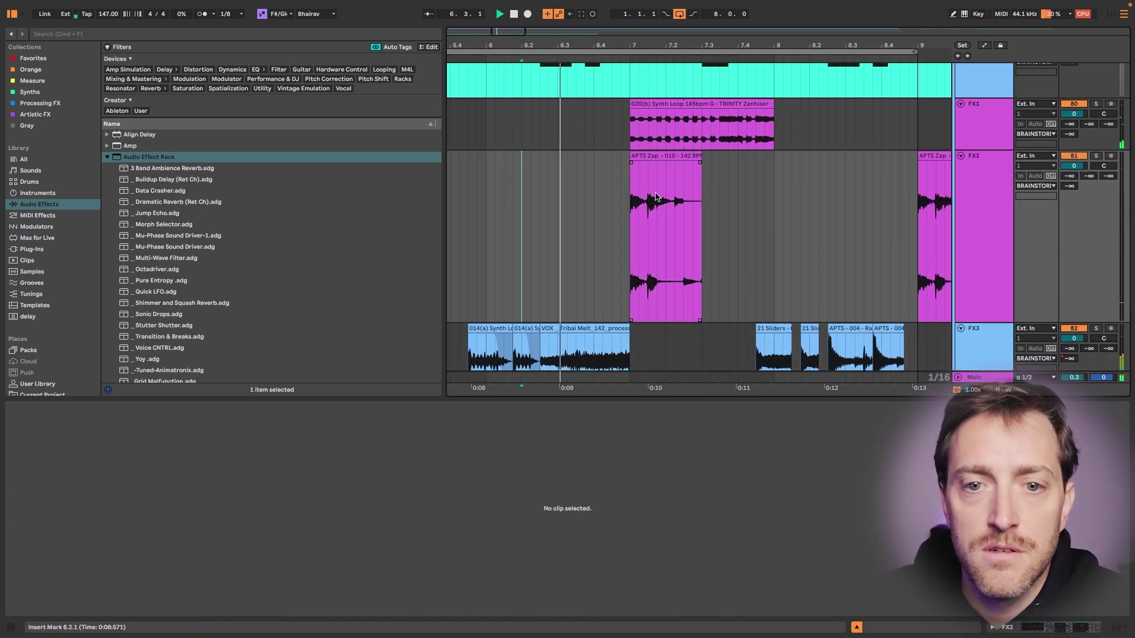
{"action": "scroll", "coordinate": [655, 197], "scroll_direction": "down", "scroll_amount": 2}
{"action": "left_click", "coordinate": [663, 189]}
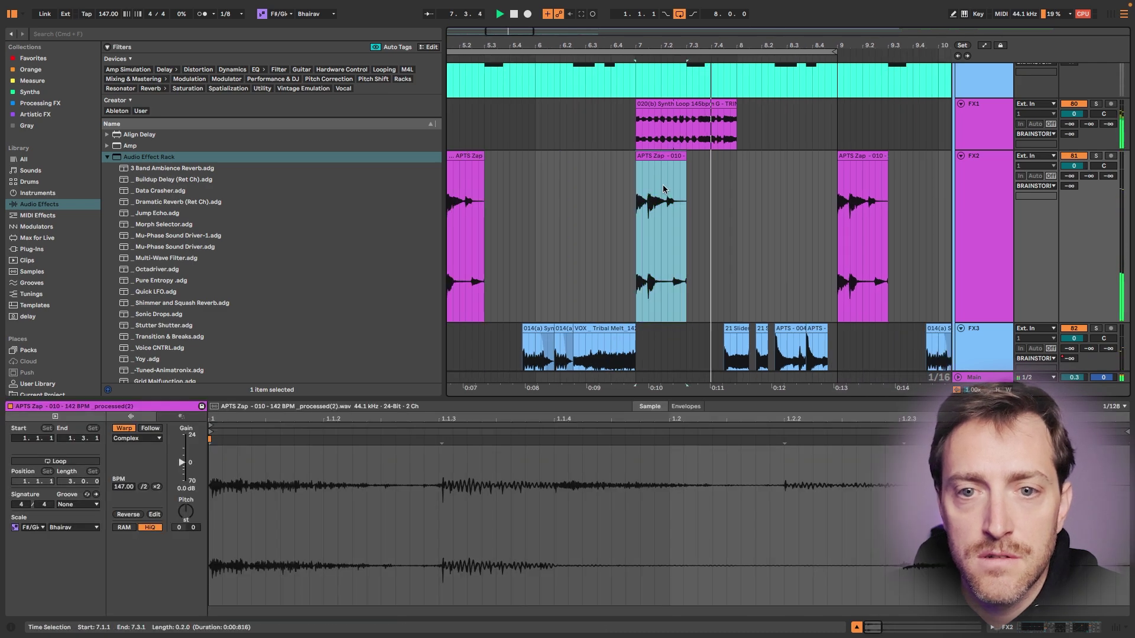
{"action": "scroll", "coordinate": [663, 189], "scroll_direction": "down", "scroll_amount": 1}
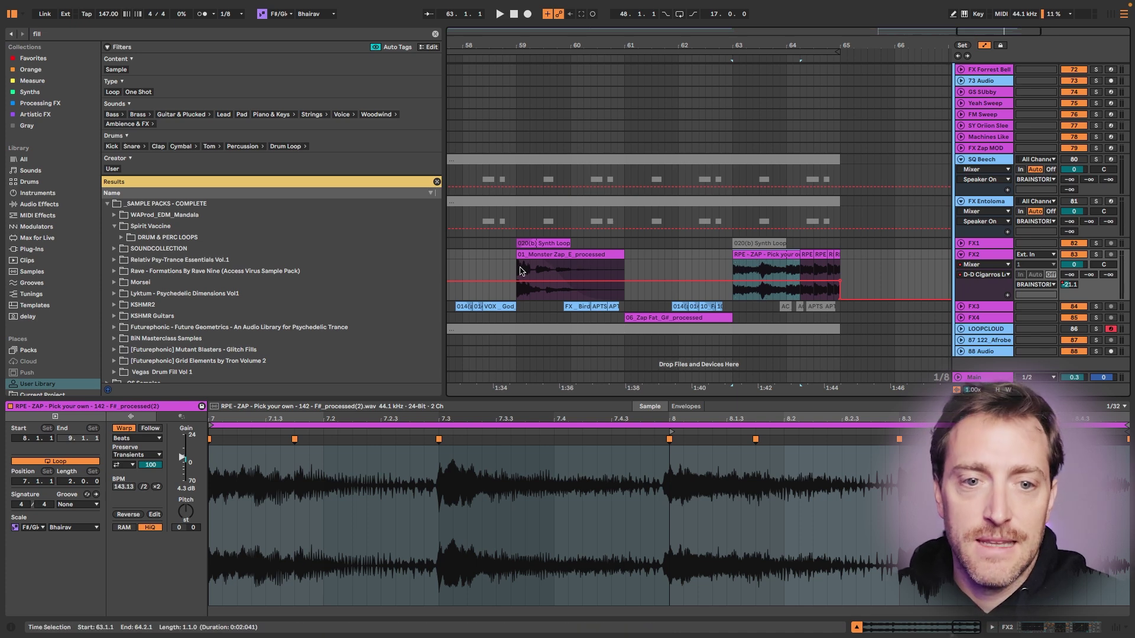
- Examine the full RPE - ZAP sample waveform and its sliced clips on FX2 between 63.1.1 and 65.1.1
{"action": "scroll", "coordinate": [651, 520], "scroll_direction": "down", "scroll_amount": 5}
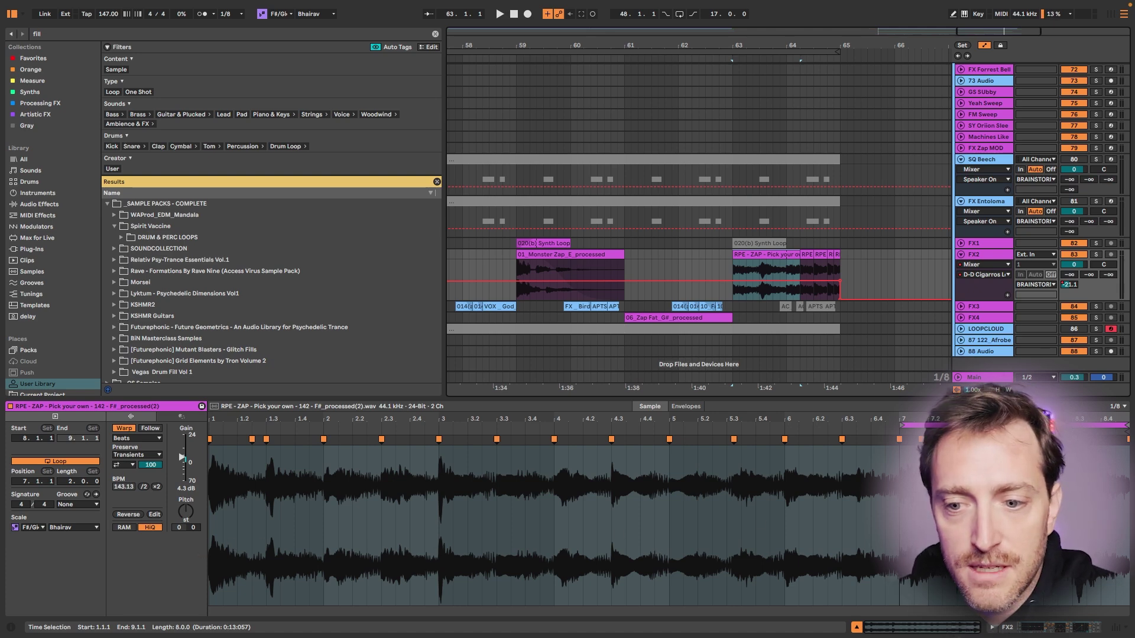
{"action": "scroll", "coordinate": [544, 249], "scroll_direction": "down", "scroll_amount": 1}
{"action": "scroll", "coordinate": [543, 250], "scroll_direction": "down", "scroll_amount": 4}
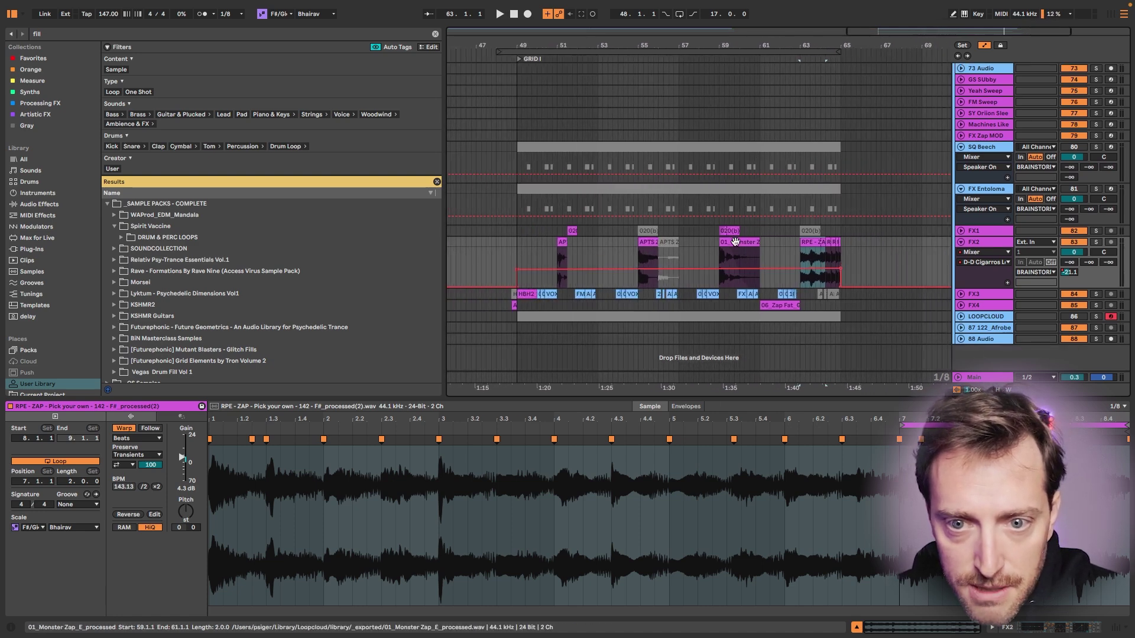
{"action": "scroll", "coordinate": [719, 257], "scroll_direction": "up", "scroll_amount": 5}
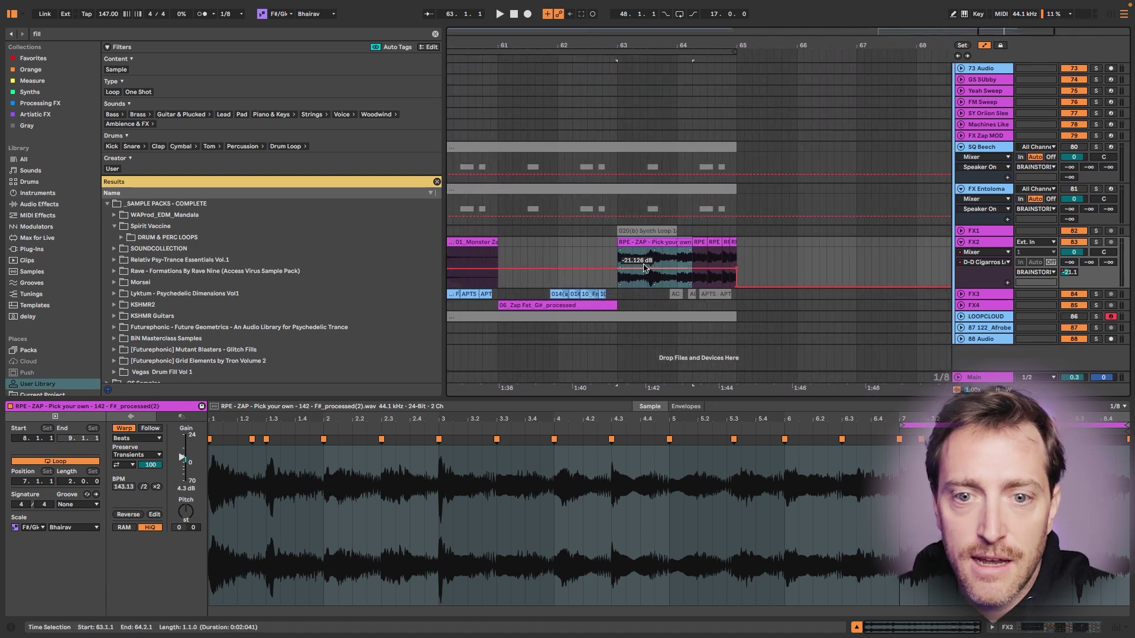
{"action": "scroll", "coordinate": [718, 263], "scroll_direction": "up", "scroll_amount": 6}
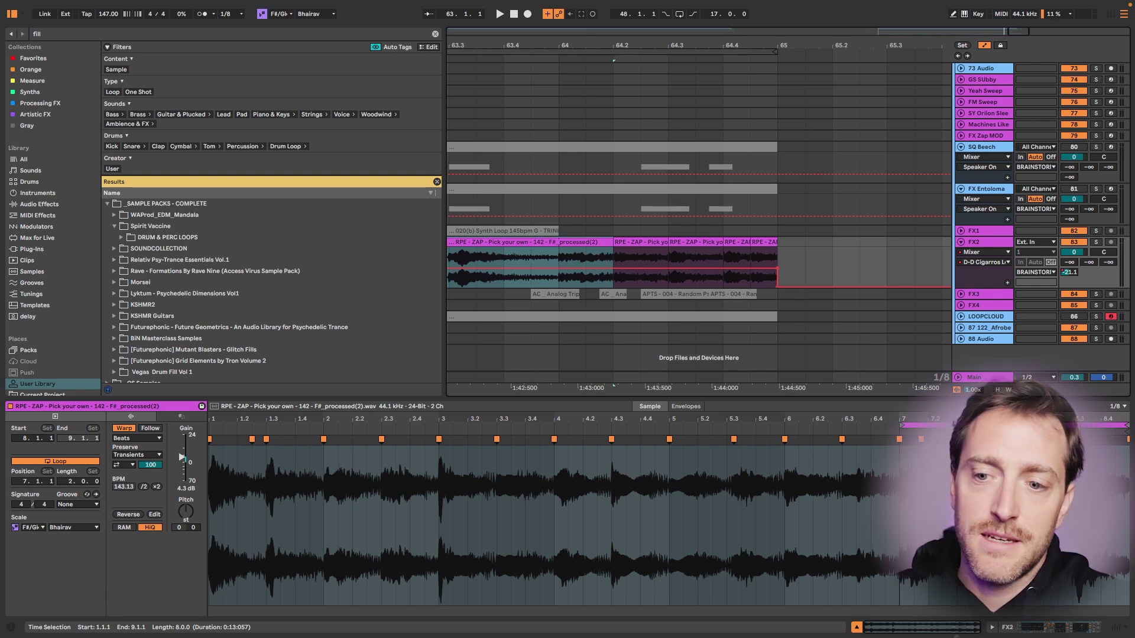
{"action": "left_click", "coordinate": [908, 469]}
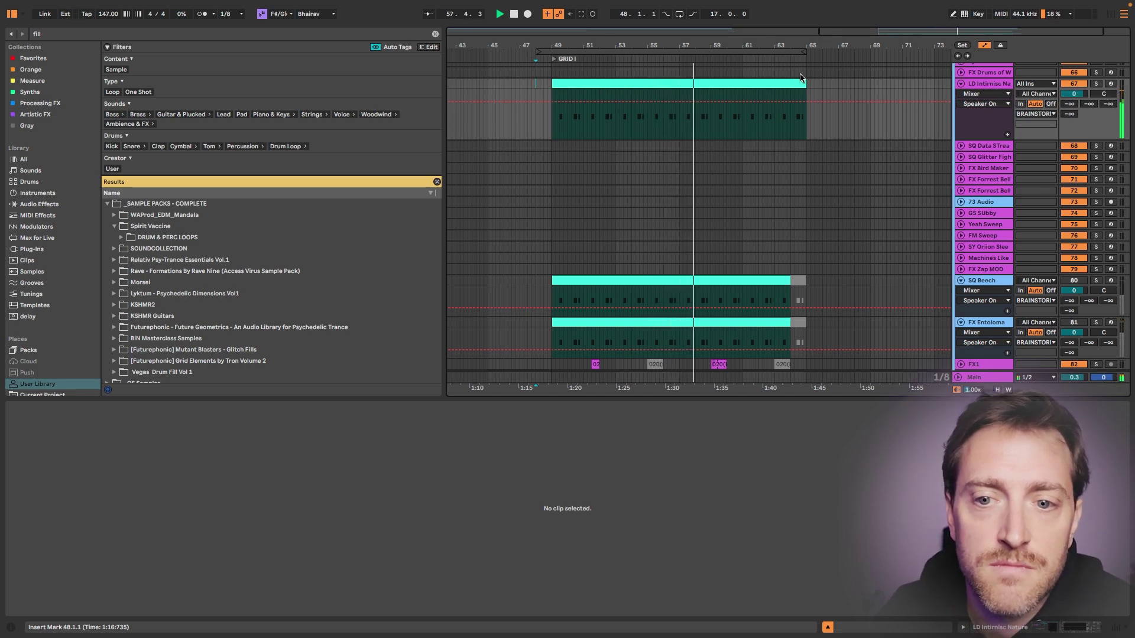
- Deactivate the SQ Beech and FX Entoloma MIDI clips across the range from 47.3.1 to 70.3.3
{"action": "left_click_drag", "start_coordinate": [528, 281], "coordinate": [897, 335]}
{"action": "scroll", "coordinate": [851, 245], "scroll_direction": "down", "scroll_amount": 5}
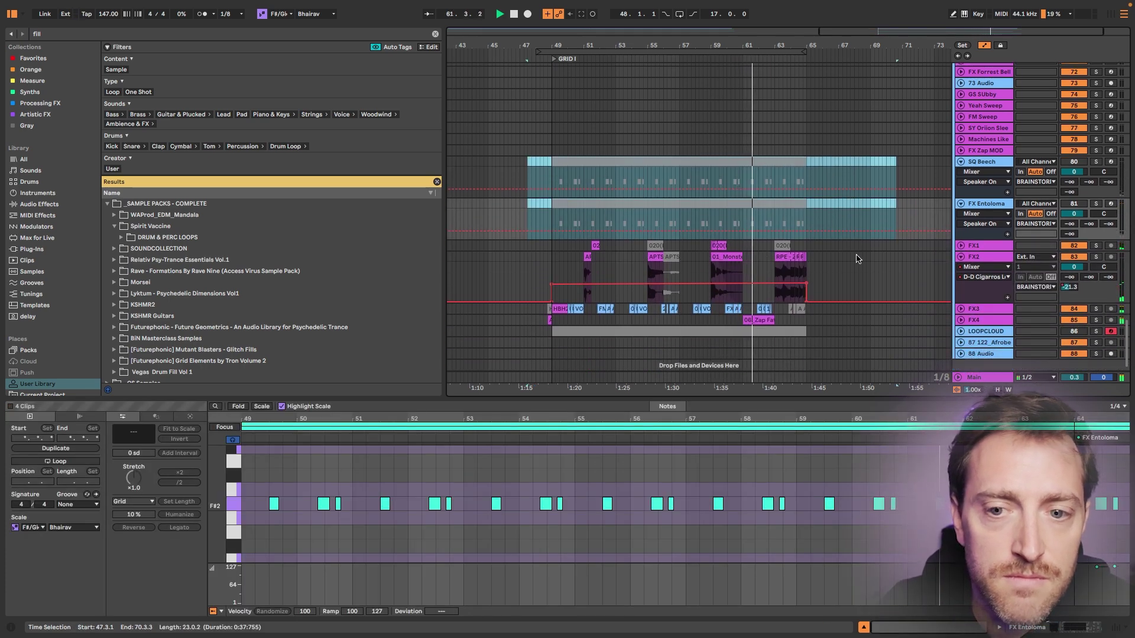
{"action": "scroll", "coordinate": [858, 259], "scroll_direction": "right", "scroll_amount": 1}
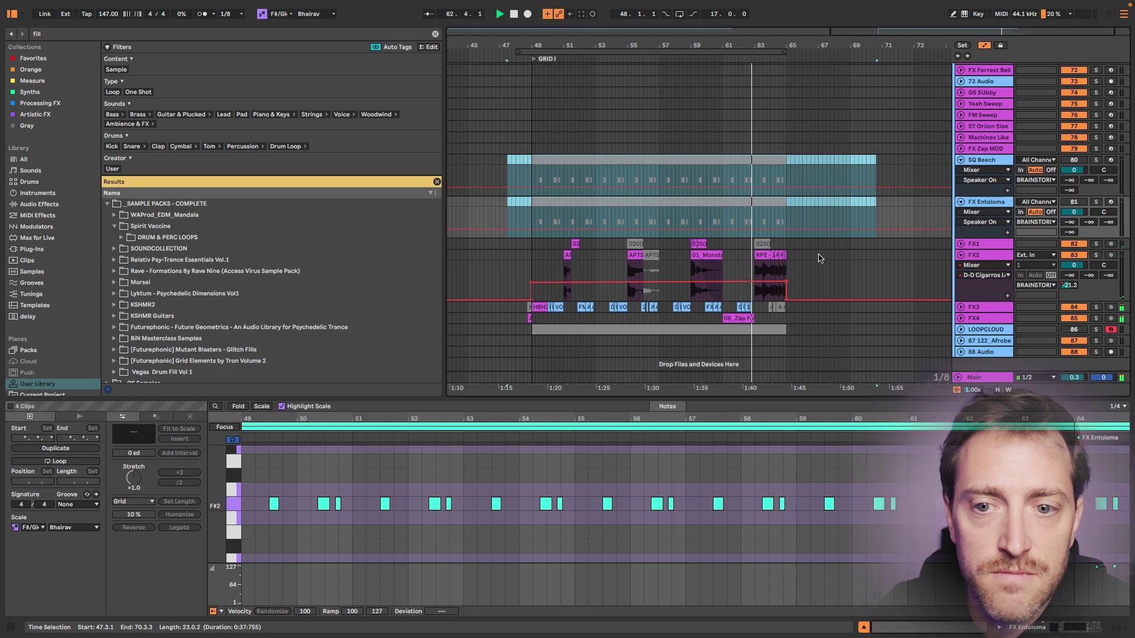